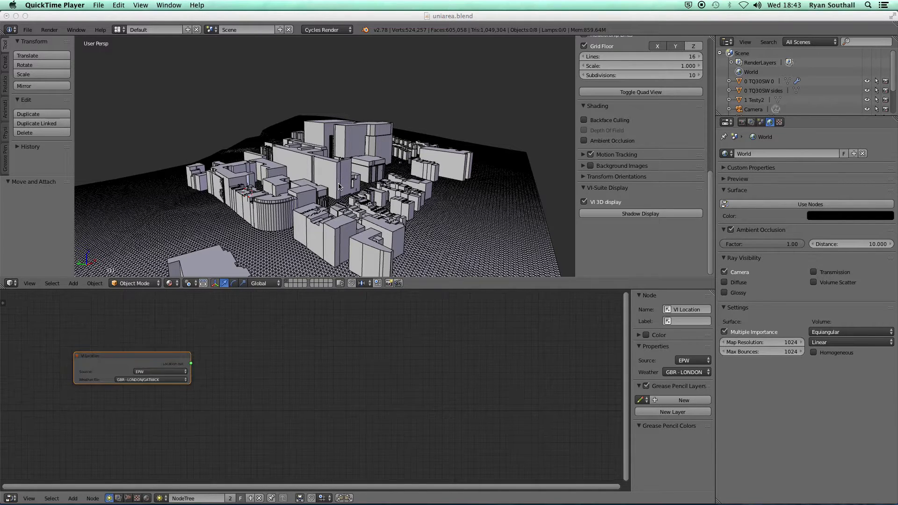
pyautogui.click(325, 209)
pyautogui.moveTo(324, 209); pyautogui.dragTo(304, 229, button='middle')
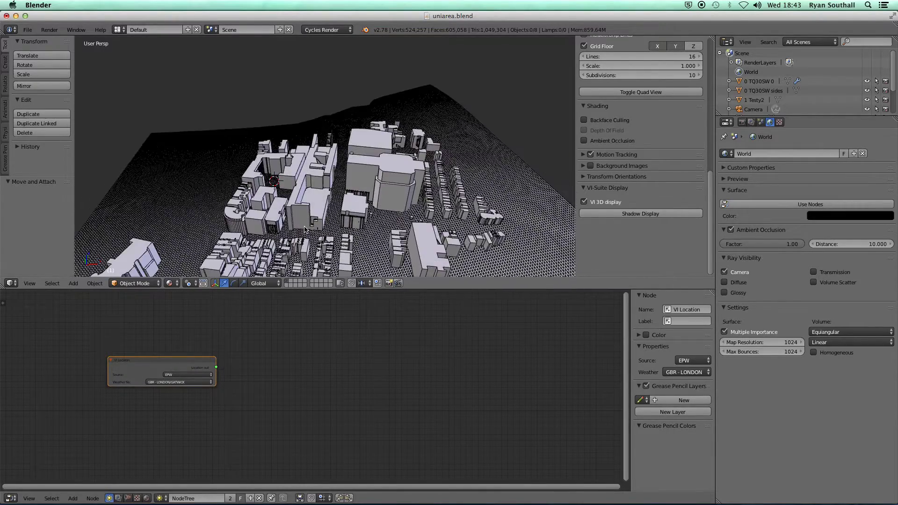
pyautogui.moveTo(341, 199); pyautogui.dragTo(342, 169, button='middle')
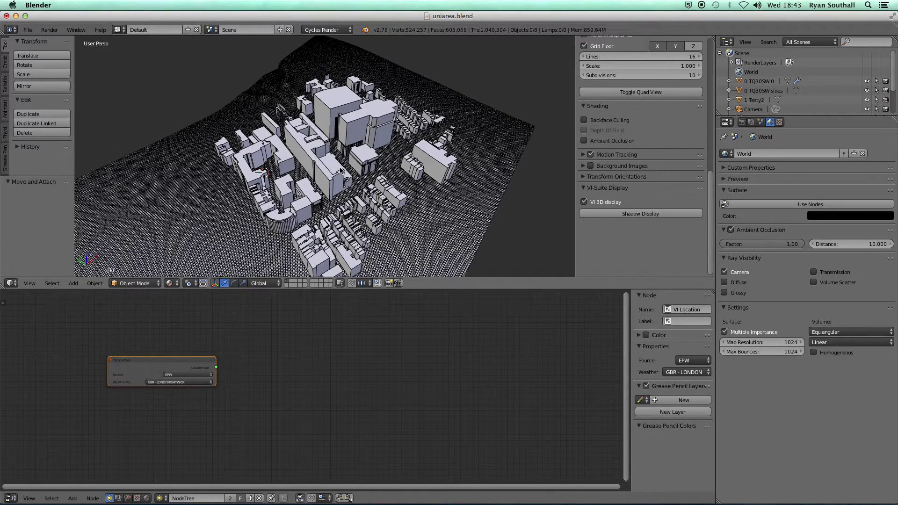
pyautogui.moveTo(336, 184); pyautogui.dragTo(302, 200, button='middle')
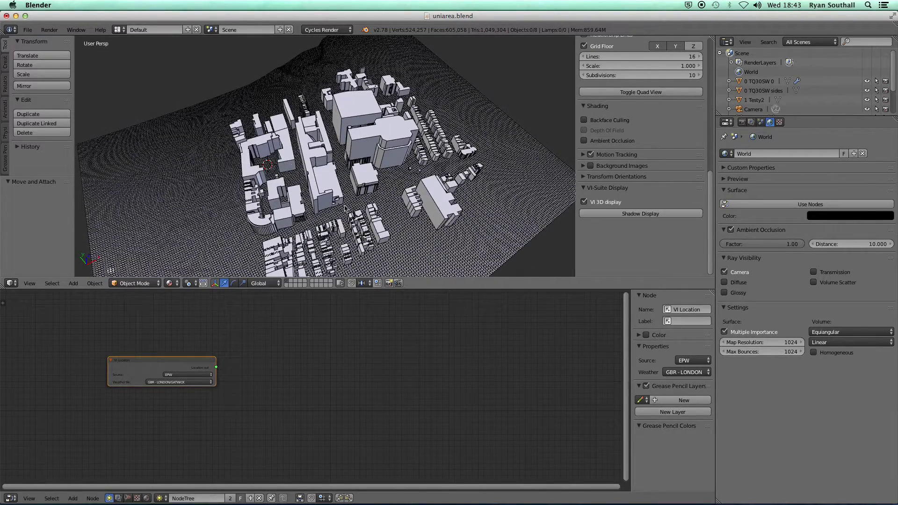
pyautogui.moveTo(351, 211); pyautogui.dragTo(348, 190, button='middle')
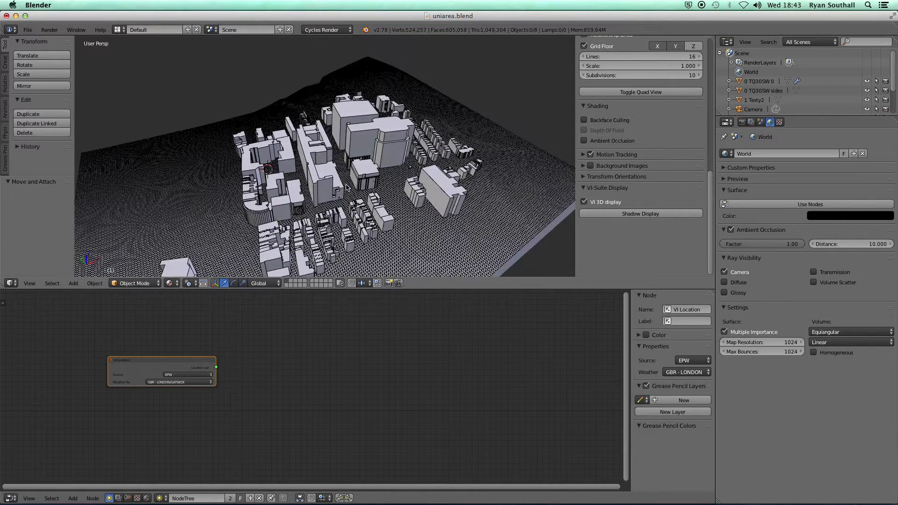
# Step: Move and narrow the VI Location node to leave room beside it, and set its source to Manual
pyautogui.moveTo(141, 363); pyautogui.dragTo(117, 338)
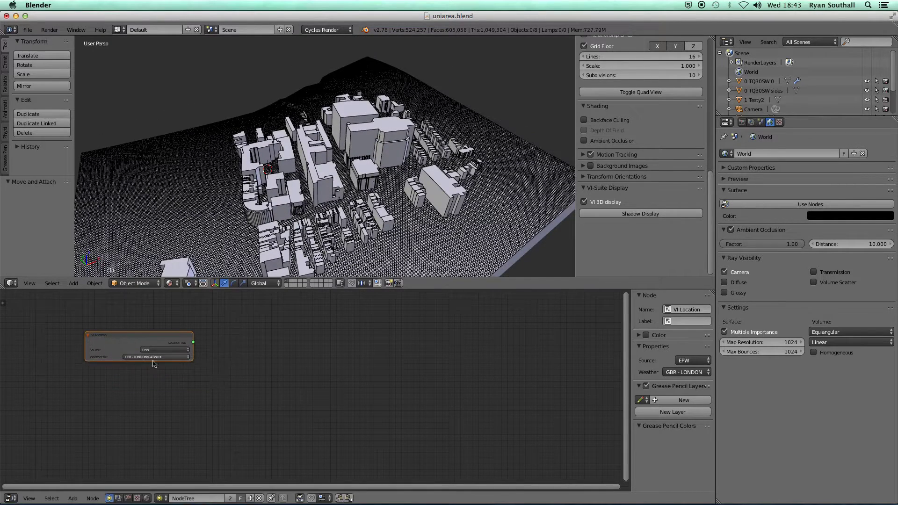
pyautogui.scroll(5, 150, 353)
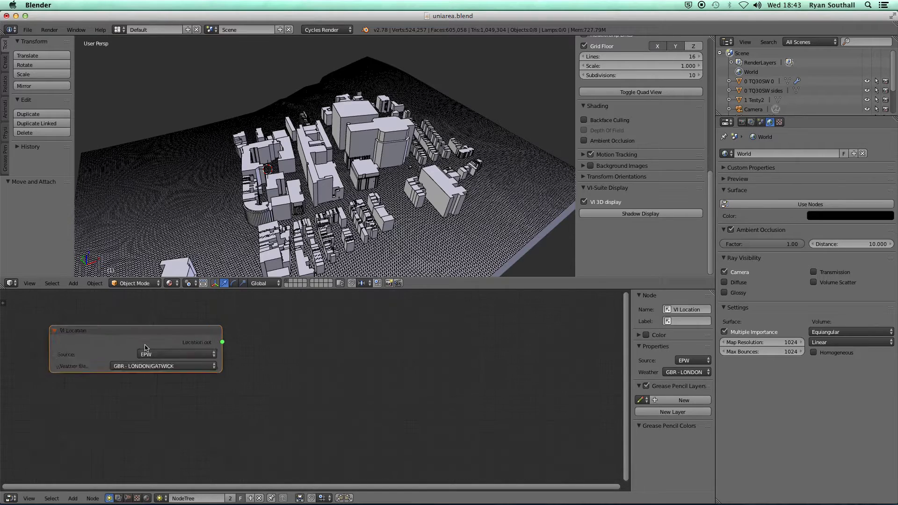
pyautogui.moveTo(156, 326); pyautogui.dragTo(210, 328)
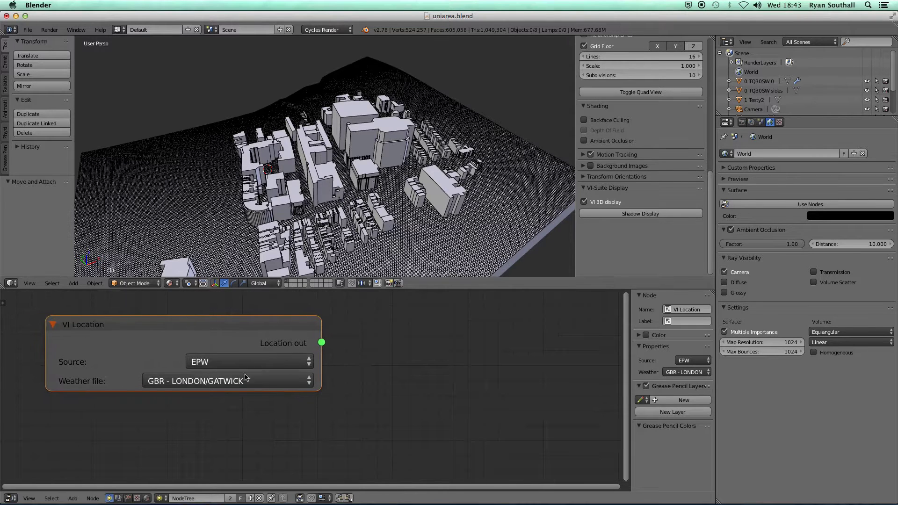
pyautogui.moveTo(319, 389); pyautogui.dragTo(255, 388)
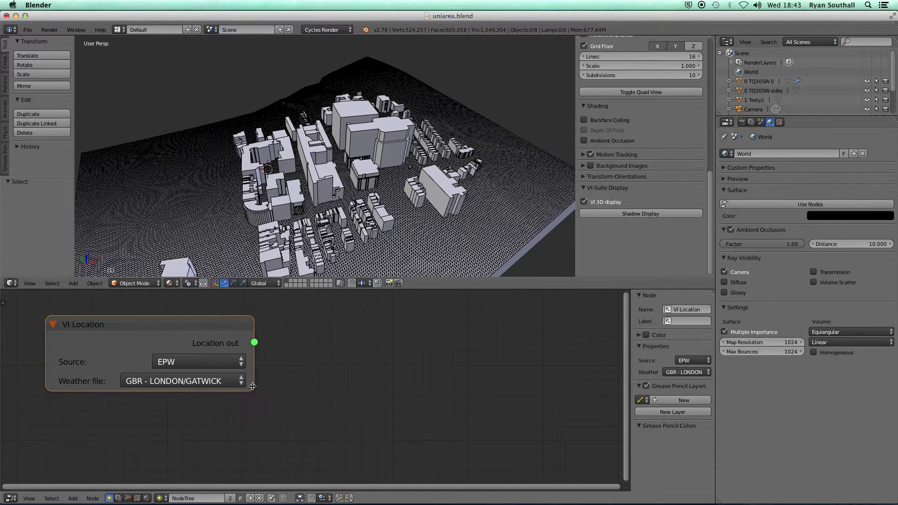
pyautogui.click(194, 367)
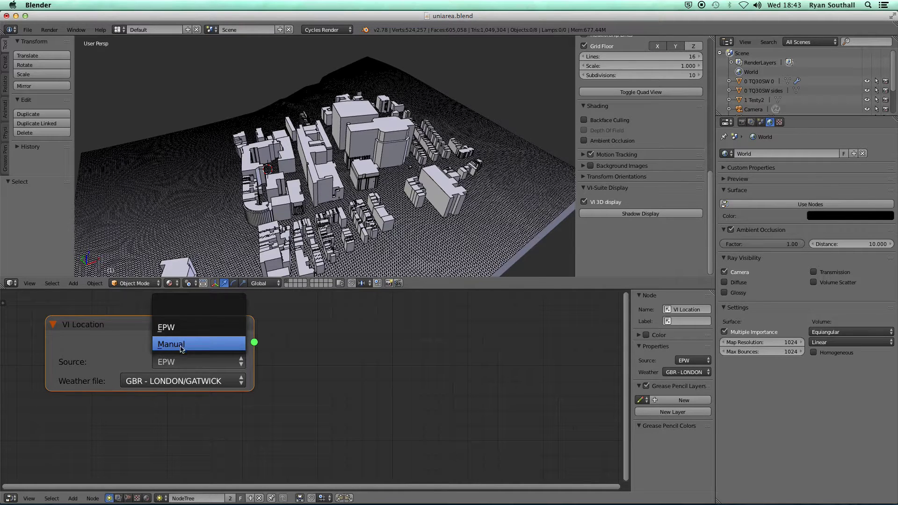
pyautogui.click(183, 345)
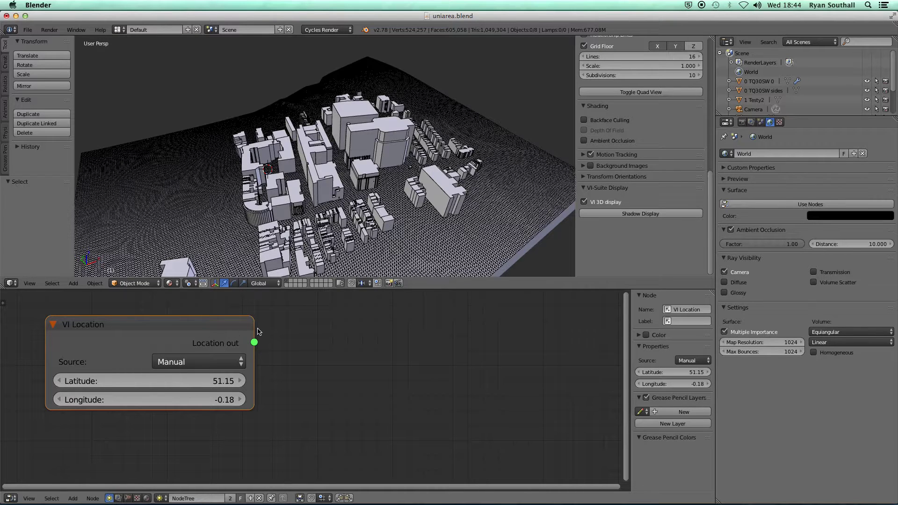
pyautogui.moveTo(254, 331); pyautogui.dragTo(218, 329)
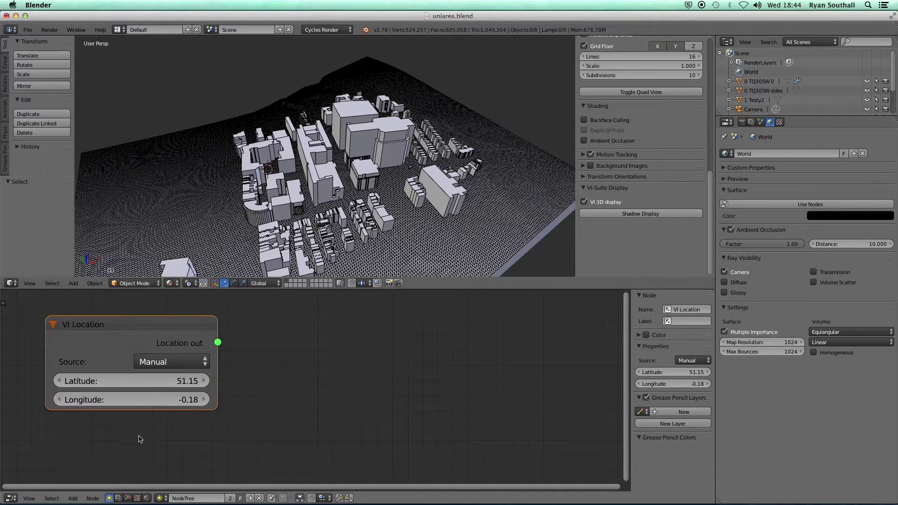
# Step: Add a VI Shadow Study node beside the VI Location node and connect Location out to Location in
pyautogui.click(73, 499)
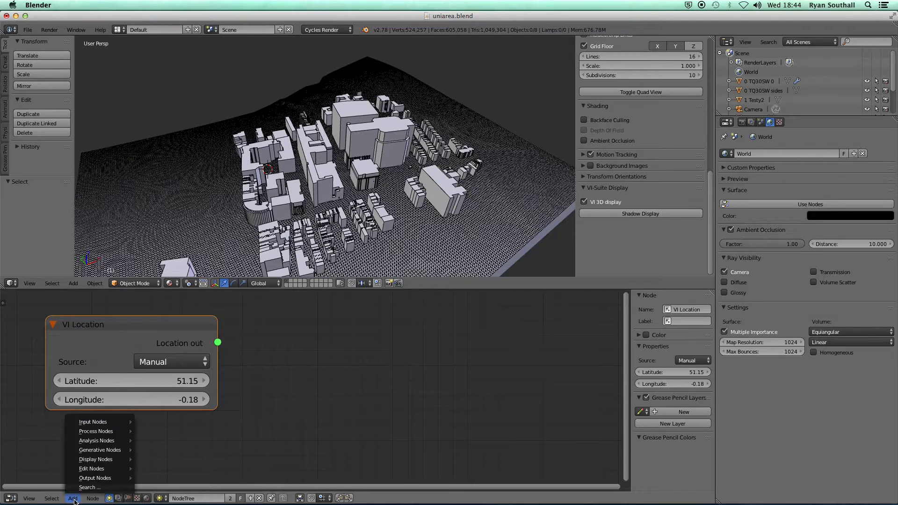
pyautogui.moveTo(106, 441)
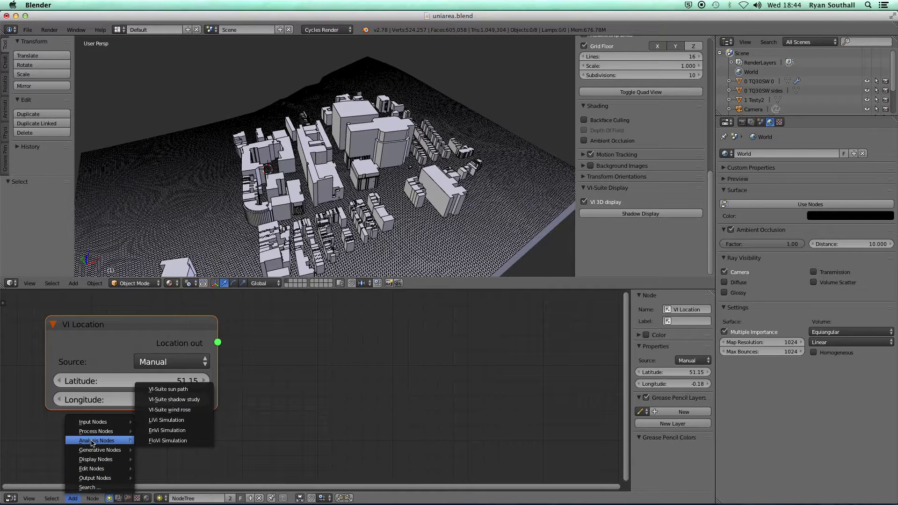
pyautogui.click(173, 400)
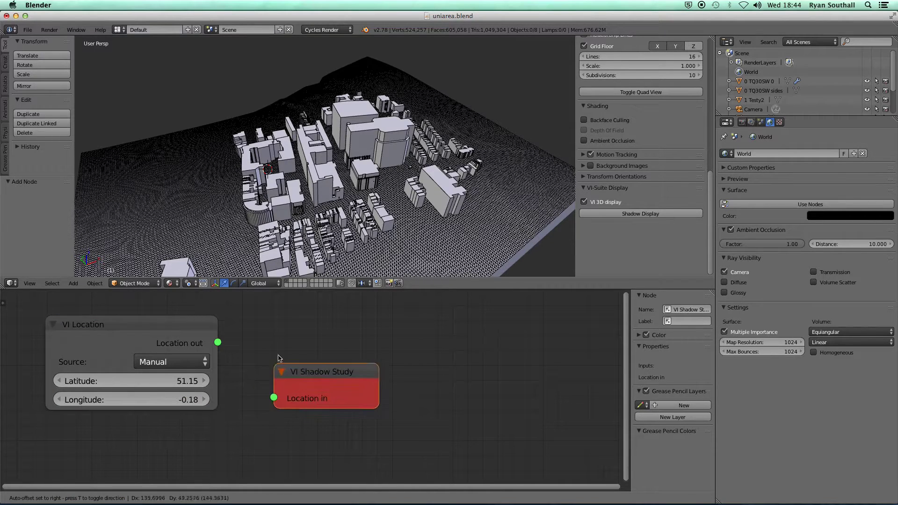
pyautogui.click(308, 310)
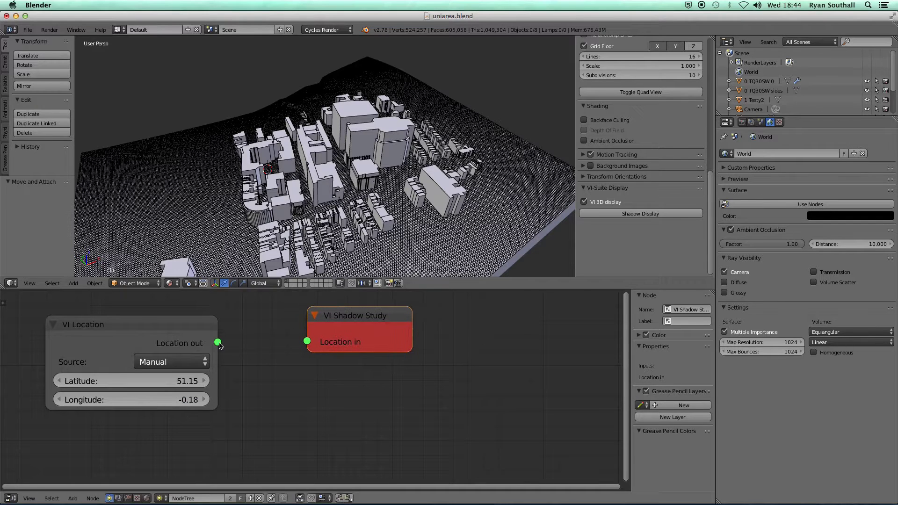
pyautogui.moveTo(219, 343); pyautogui.dragTo(307, 342)
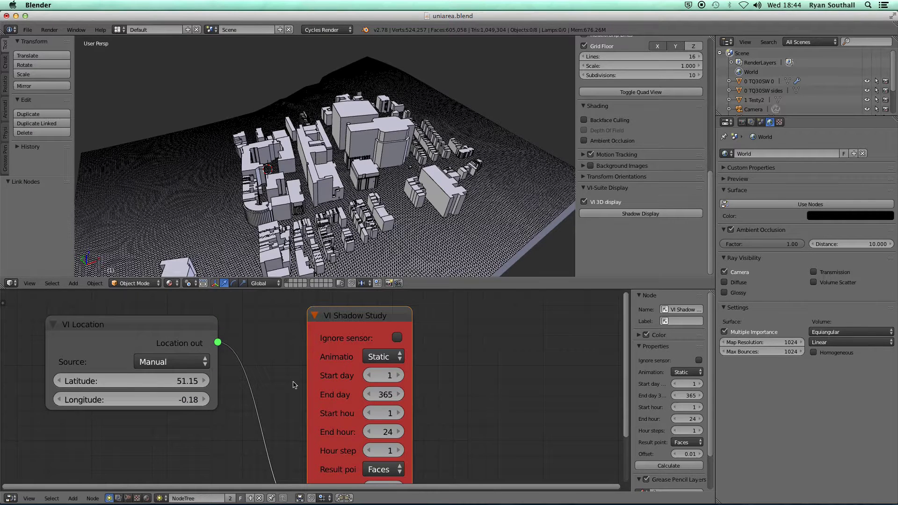
# Step: Widen the VI Shadow Study node and set its hour steps to 4, result point to Faces and offset to 0.10
pyautogui.scroll(-1, 293, 384)
pyautogui.scroll(-2, 293, 385)
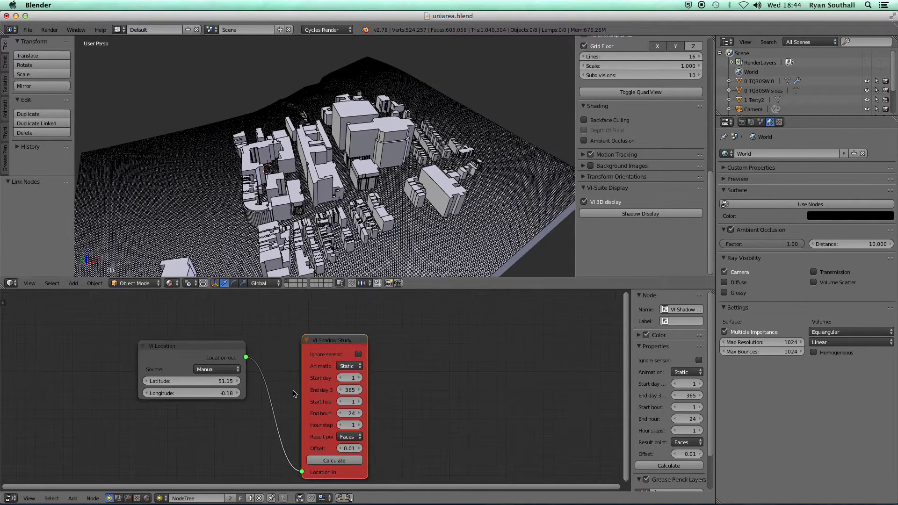
pyautogui.moveTo(295, 393); pyautogui.dragTo(262, 362, button='middle')
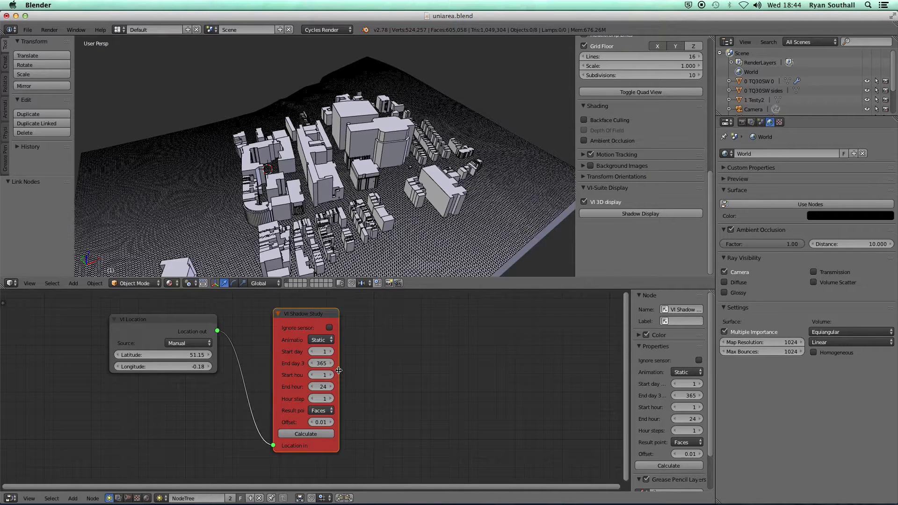
pyautogui.moveTo(339, 367); pyautogui.dragTo(384, 365)
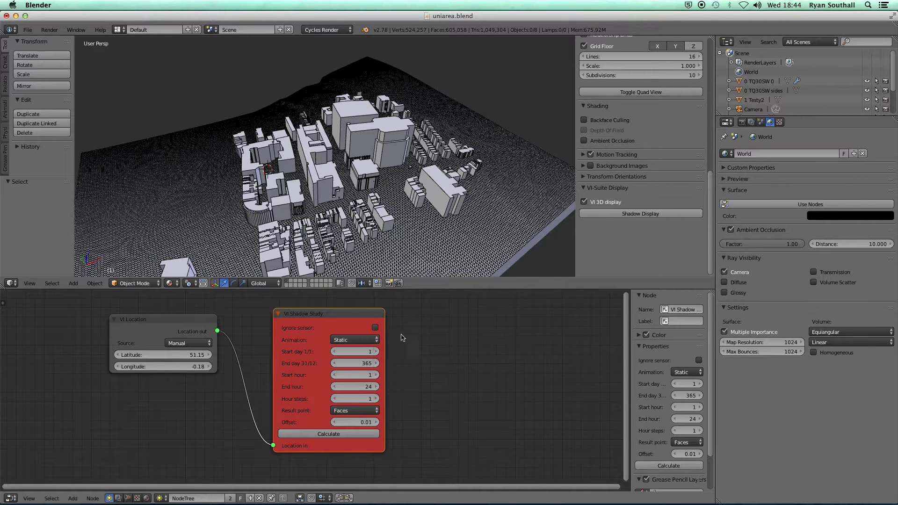
pyautogui.click(355, 343)
pyautogui.moveTo(348, 399)
pyautogui.mouseDown()
pyautogui.moveTo(366, 400)
pyautogui.moveTo(356, 400)
pyautogui.mouseUp()
pyautogui.click(343, 410)
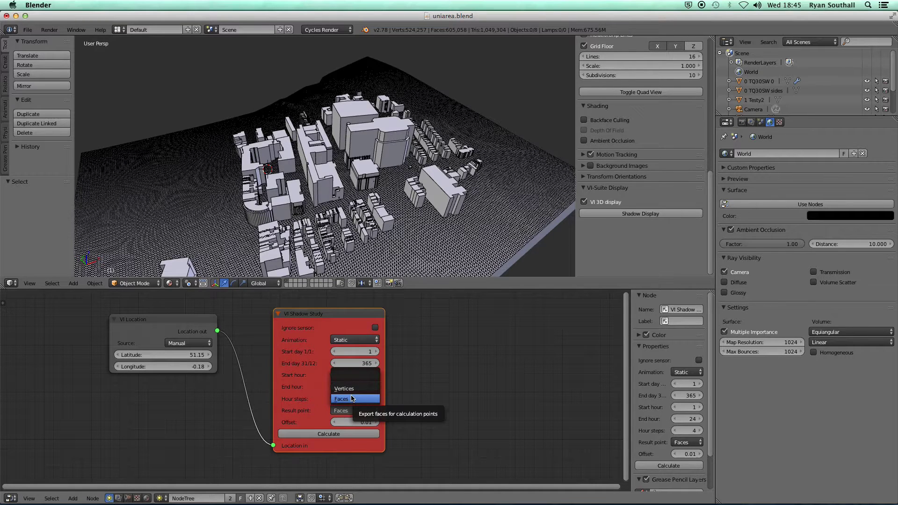
pyautogui.click(352, 400)
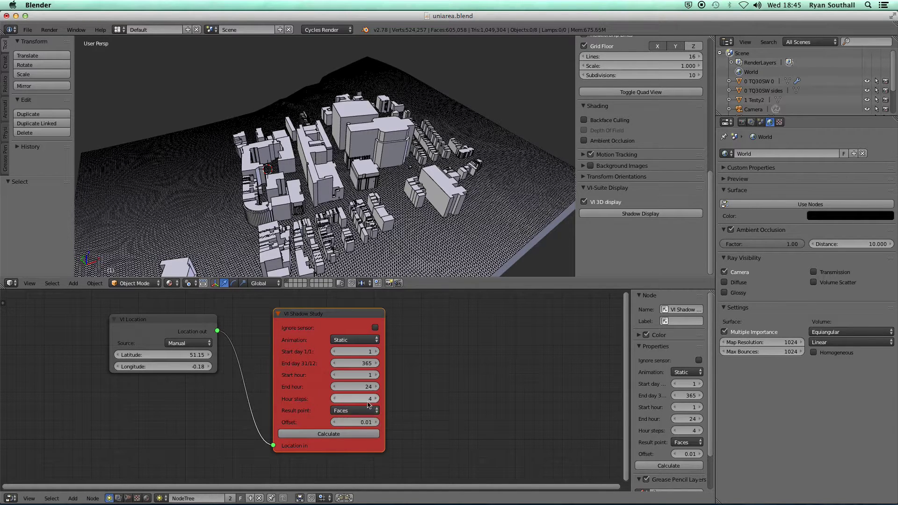
pyautogui.click(349, 423)
pyautogui.write('0')
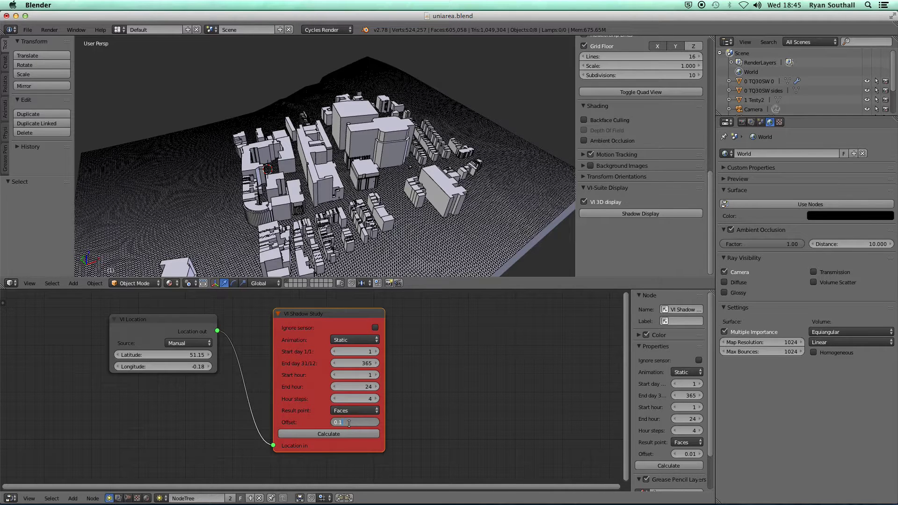
pyautogui.press('Return')
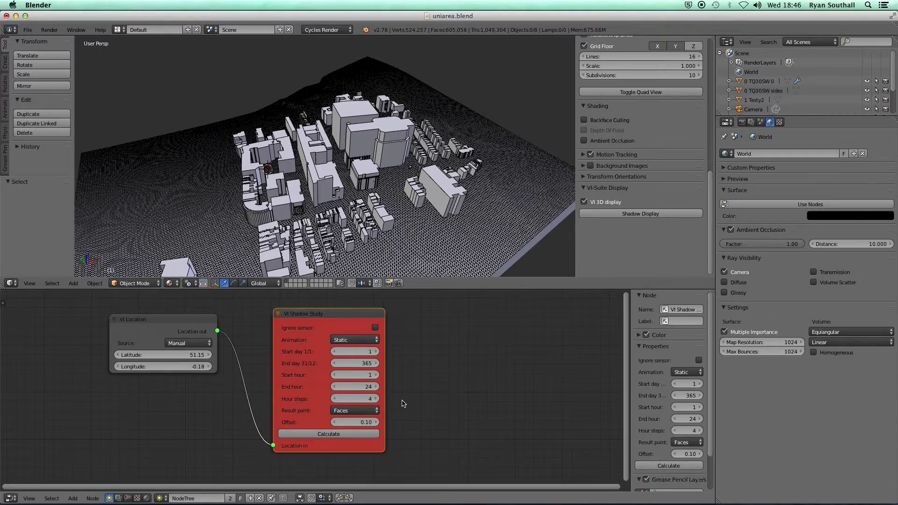
# Step: Add a plane at the 3D cursor in the building courtyard and raise it about 2.5 along Z
pyautogui.moveTo(339, 184); pyautogui.dragTo(340, 217, button='middle')
pyautogui.scroll(4, 294, 189)
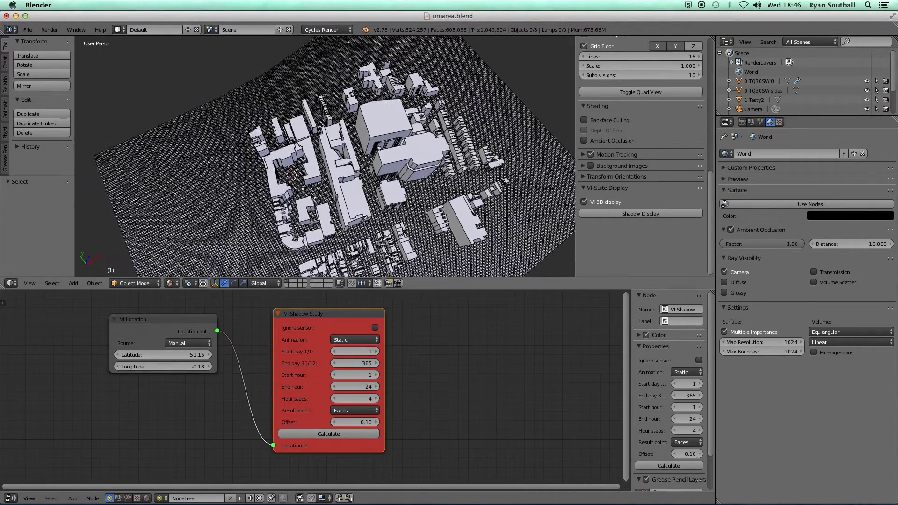
pyautogui.scroll(3, 303, 186)
pyautogui.scroll(2, 304, 186)
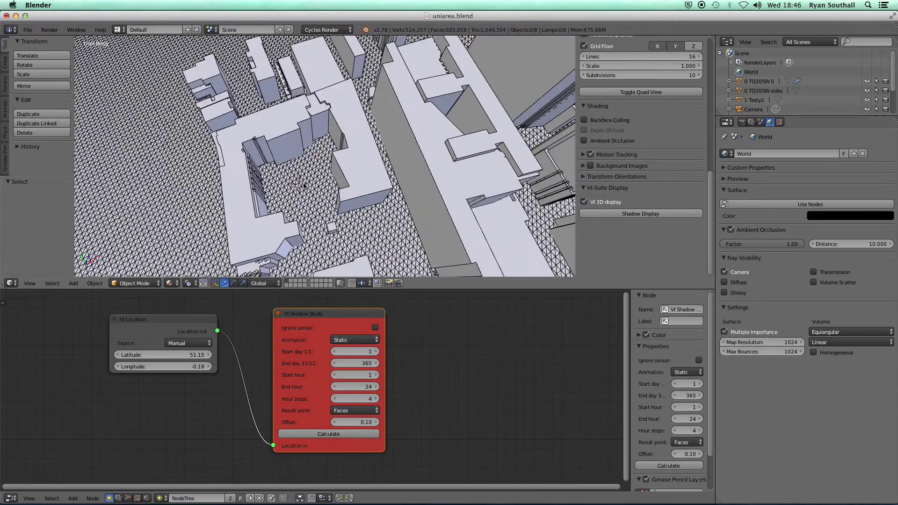
pyautogui.scroll(2, 291, 212)
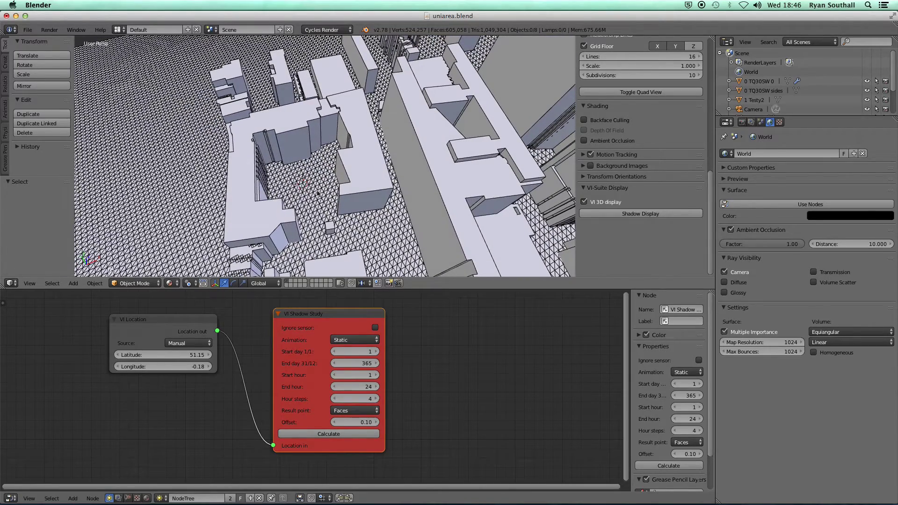
pyautogui.hotkey('shift', 'a')
pyautogui.click(343, 198)
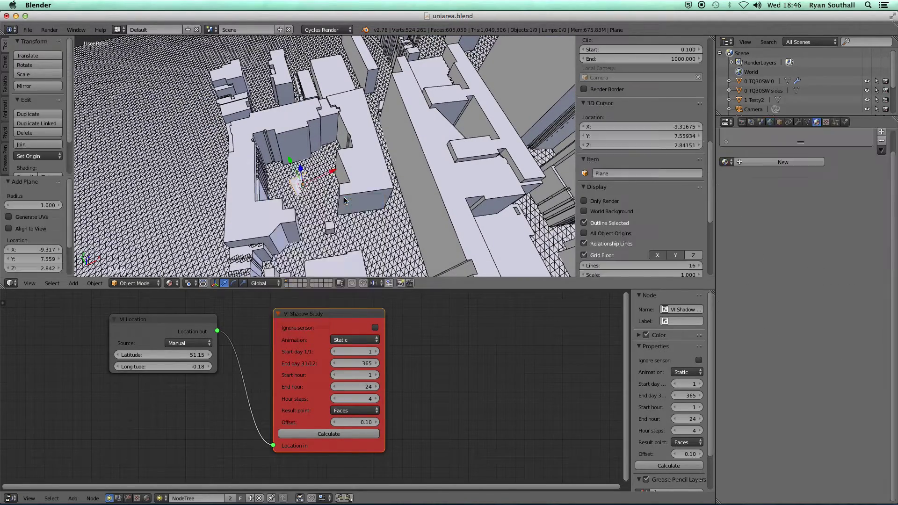
pyautogui.scroll(1, 323, 200)
pyautogui.moveTo(302, 175); pyautogui.dragTo(300, 164)
# Step: Rotate the courtyard plane about -17° around the global Z axis and enlarge it to cover most of the courtyard
pyautogui.moveTo(302, 166); pyautogui.dragTo(324, 219, button='middle')
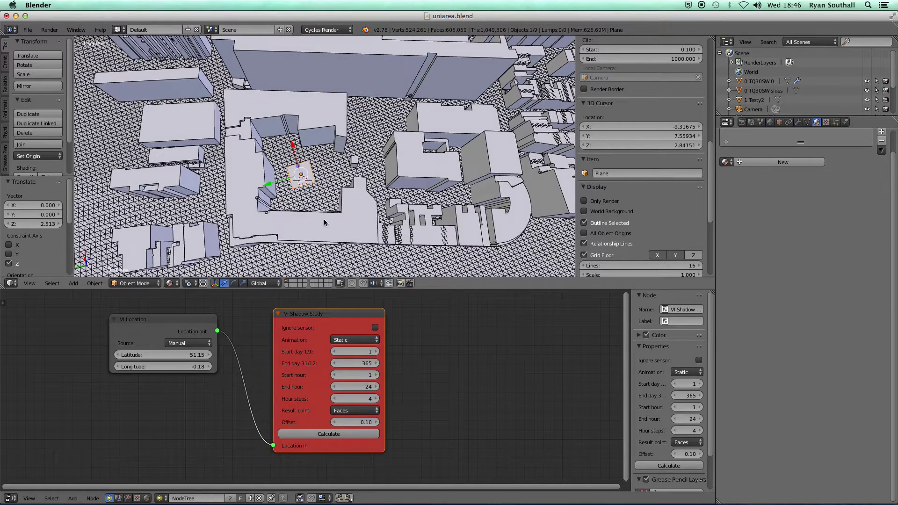
pyautogui.press('r')
pyautogui.press('z')
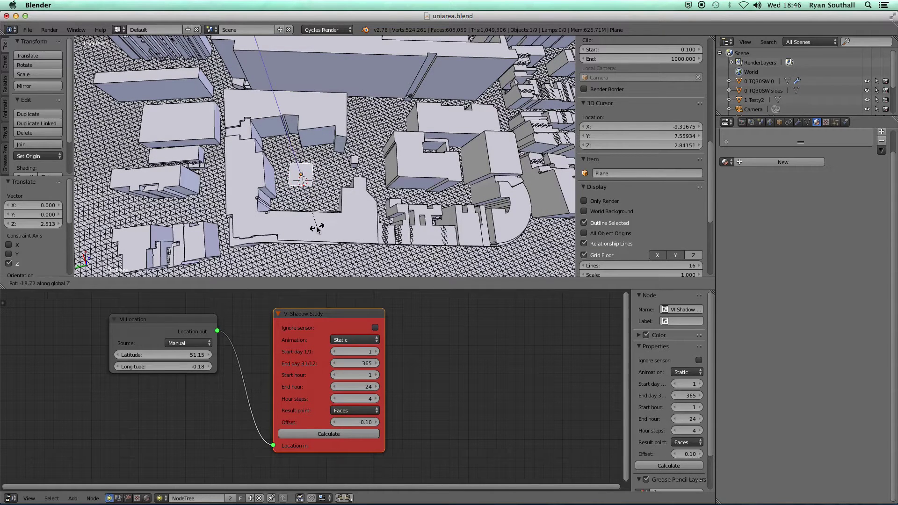
pyautogui.click(319, 229)
pyautogui.press('s')
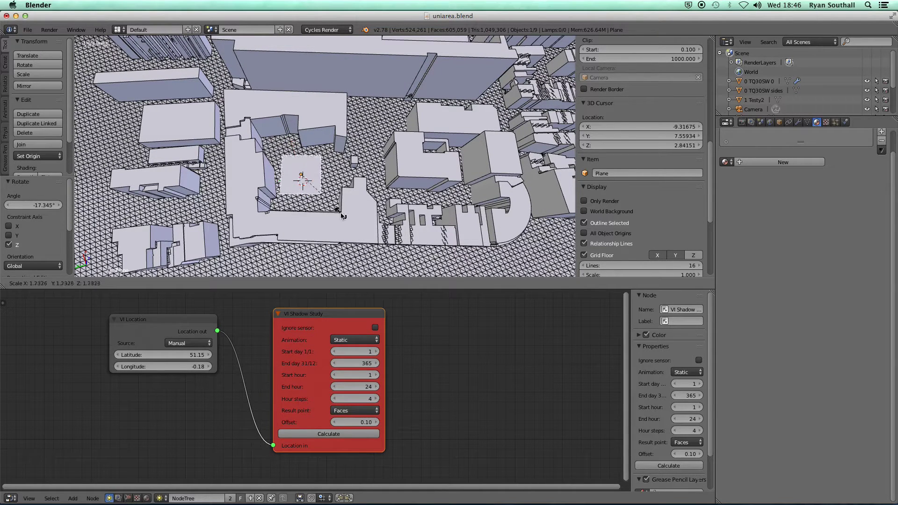
pyautogui.click(345, 228)
# Step: Lower the plane about 2.1 along Z and shift it about -0.12 in X and -0.37 in Y to centre it in the courtyard
pyautogui.moveTo(345, 229); pyautogui.dragTo(249, 184, button='middle')
pyautogui.moveTo(295, 154); pyautogui.dragTo(303, 170)
pyautogui.moveTo(296, 220); pyautogui.dragTo(344, 231, button='middle')
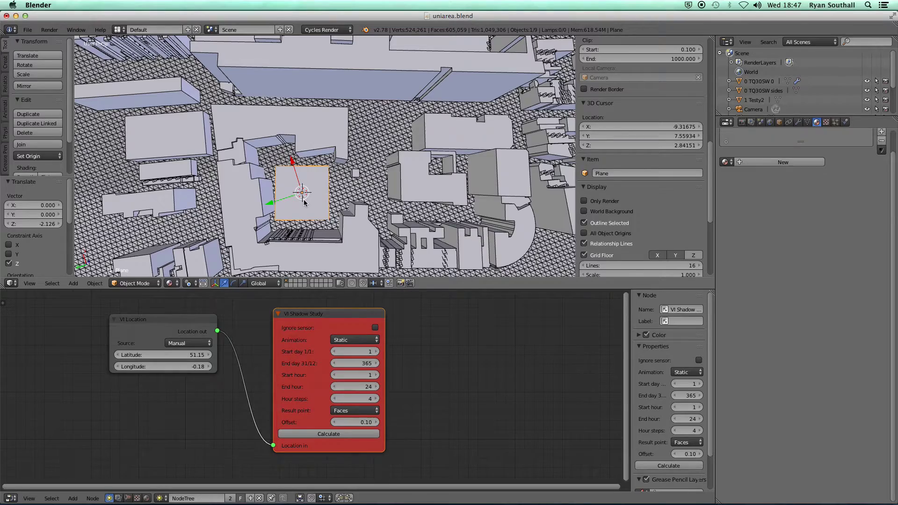
pyautogui.press('g')
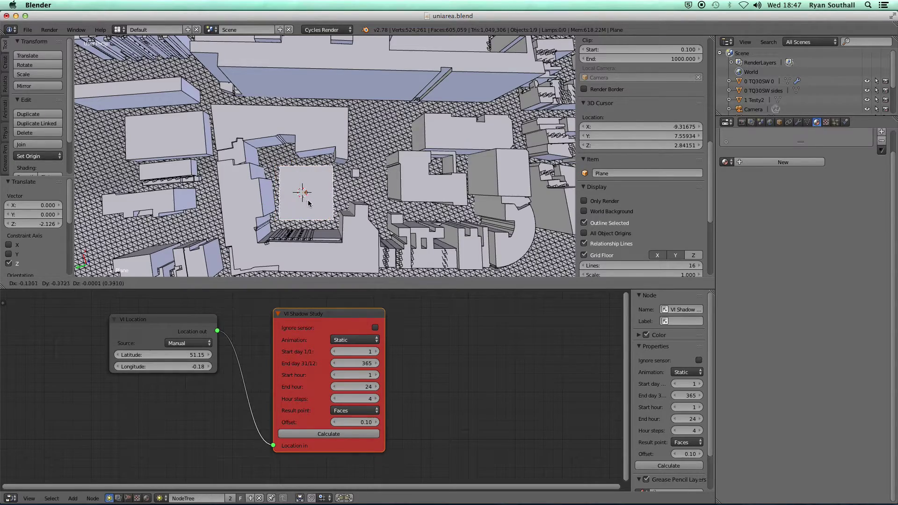
pyautogui.click(308, 203)
# Step: Subdivide the courtyard plane in Edit Mode with 19 cuts
pyautogui.moveTo(314, 206)
pyautogui.mouseDown(button='middle')
pyautogui.moveTo(307, 248)
pyautogui.moveTo(299, 224)
pyautogui.moveTo(351, 214)
pyautogui.moveTo(272, 196)
pyautogui.moveTo(313, 210)
pyautogui.moveTo(309, 191)
pyautogui.mouseUp(button='middle')
pyautogui.scroll(5, 309, 192)
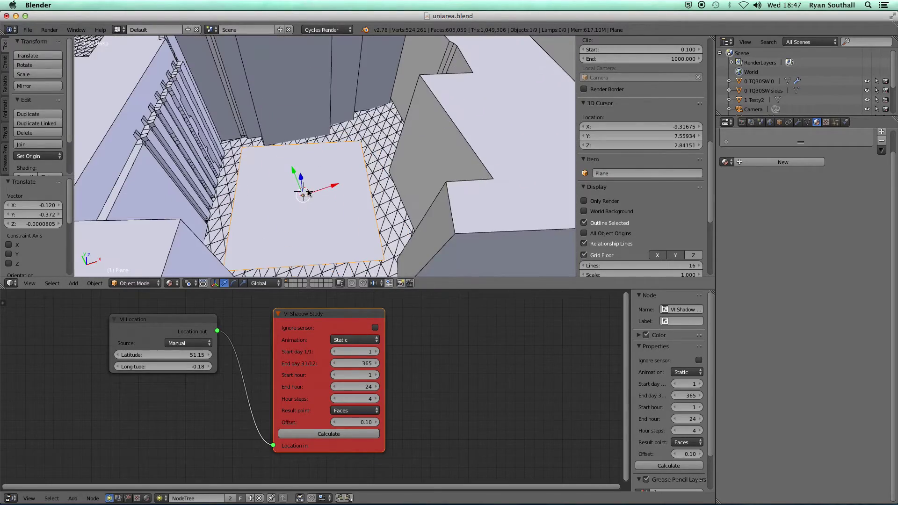
pyautogui.press('Tab')
pyautogui.moveTo(305, 213); pyautogui.dragTo(312, 213, button='middle')
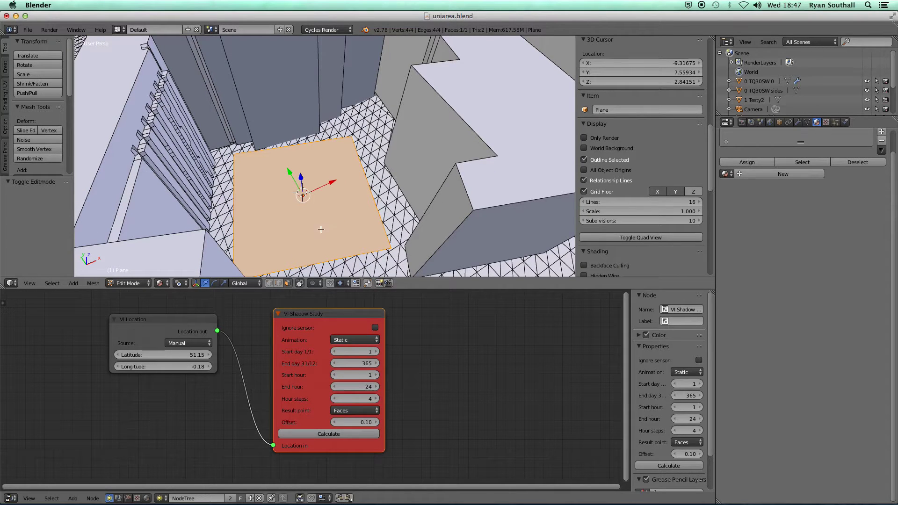
pyautogui.moveTo(316, 226); pyautogui.dragTo(294, 226, button='middle')
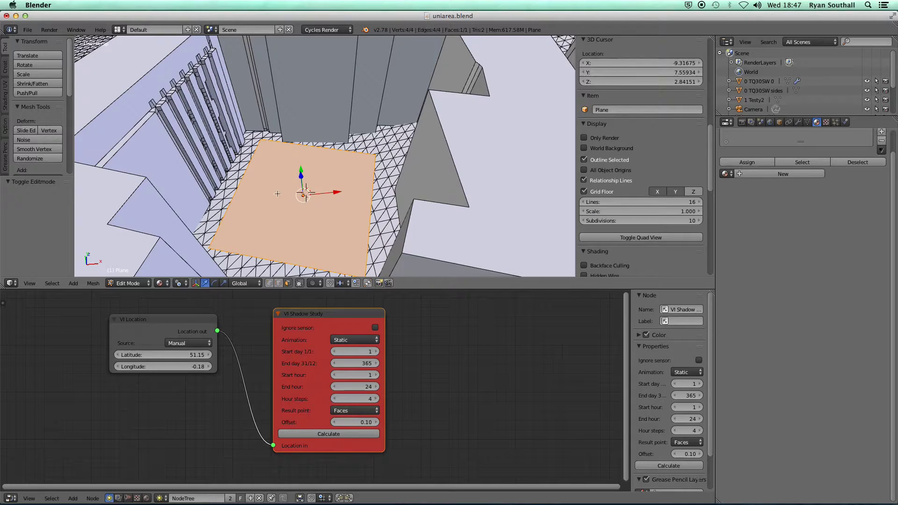
pyautogui.press('w')
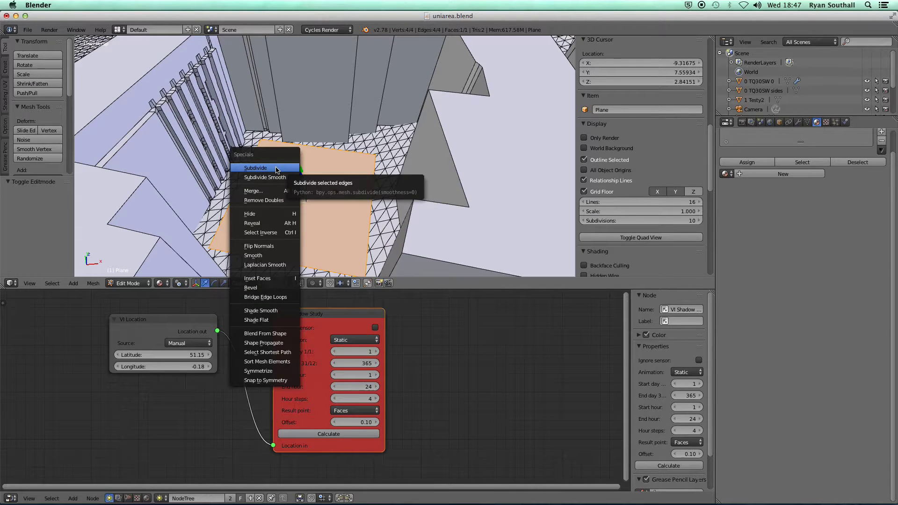
pyautogui.click(276, 169)
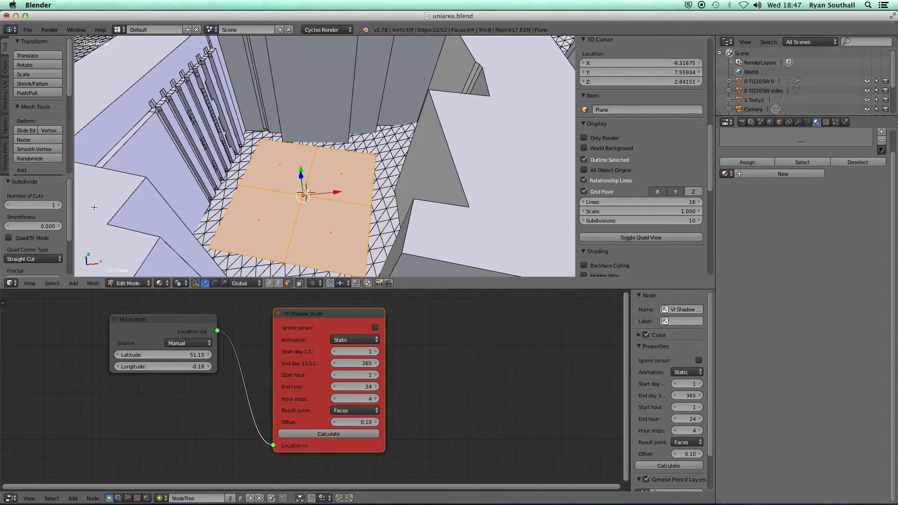
pyautogui.moveTo(40, 207); pyautogui.dragTo(65, 207)
pyautogui.click(28, 204)
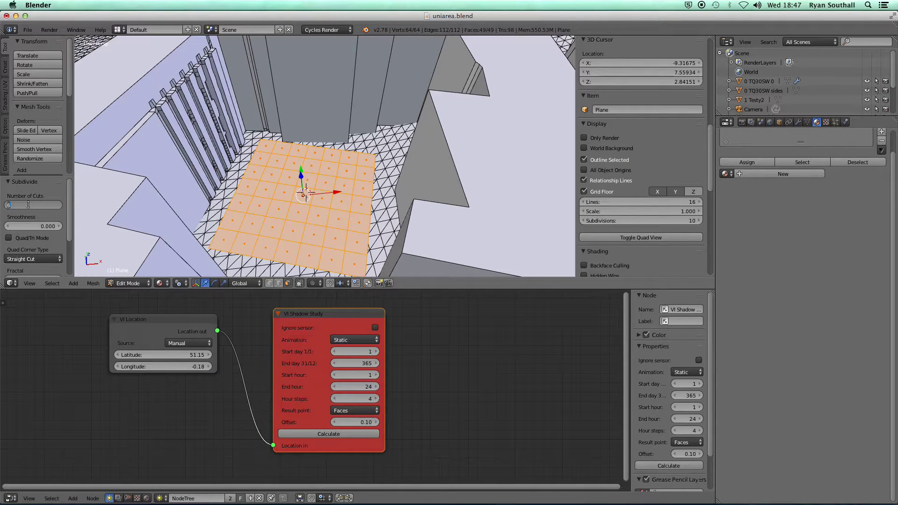
pyautogui.press('Return')
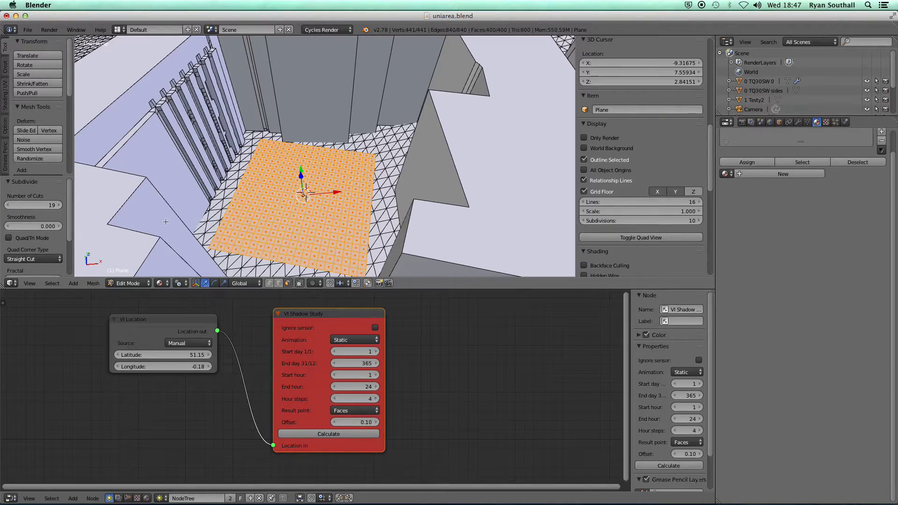
# Step: Turn on the display of face normals for the subdivided courtyard plane and examine which way they point
pyautogui.moveTo(251, 227); pyautogui.dragTo(275, 210, button='middle')
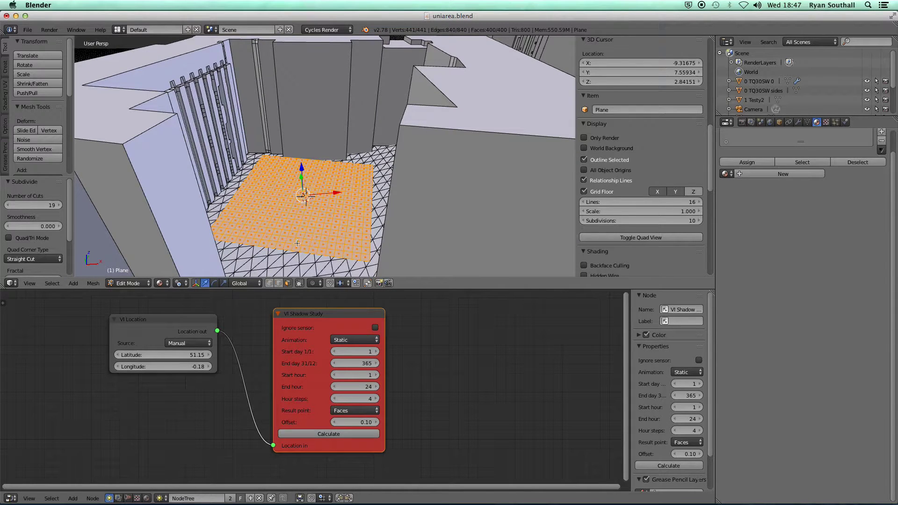
pyautogui.moveTo(303, 222); pyautogui.dragTo(279, 224, button='middle')
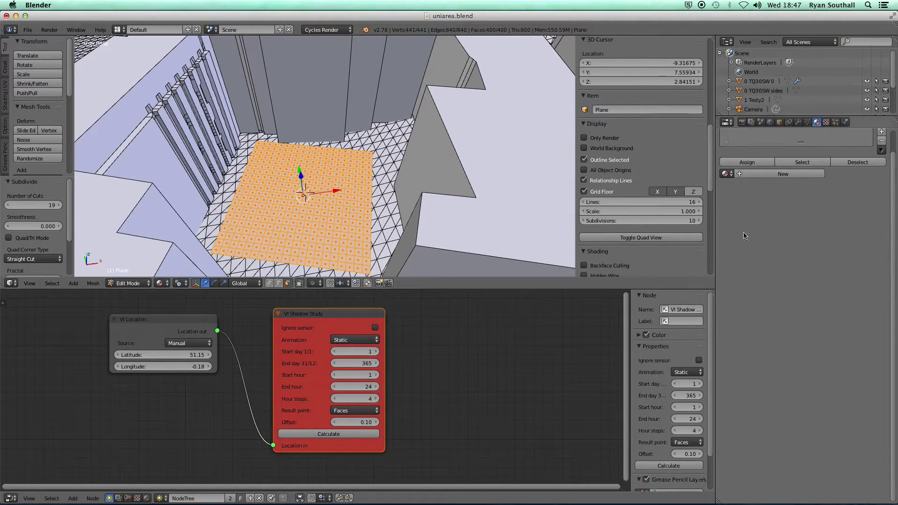
pyautogui.moveTo(711, 171); pyautogui.dragTo(714, 240)
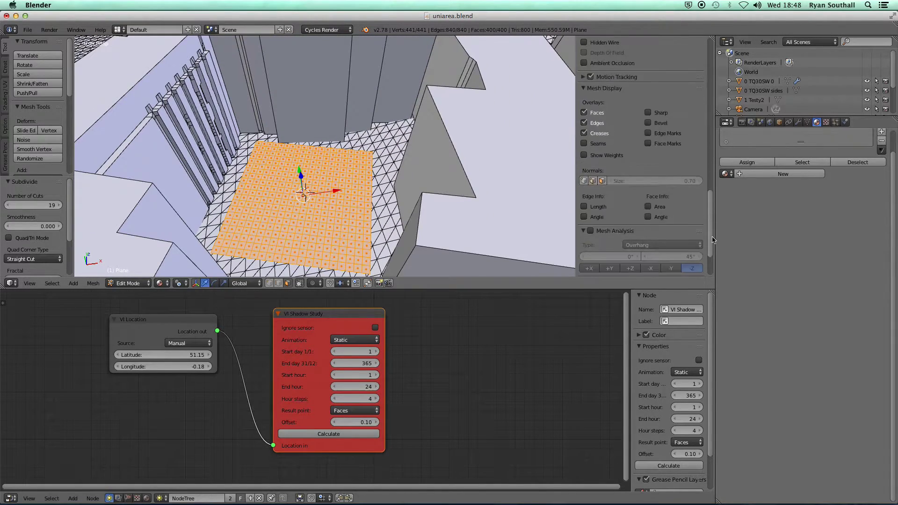
pyautogui.click(603, 181)
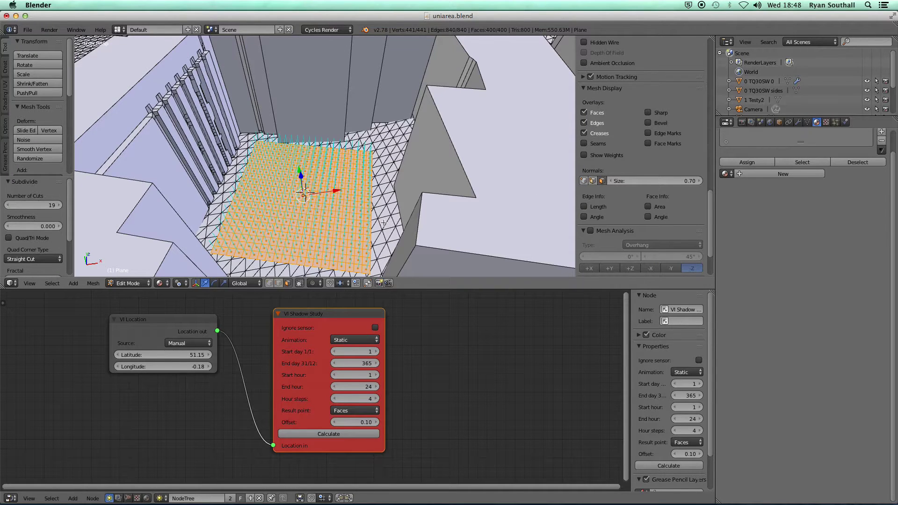
pyautogui.moveTo(384, 224); pyautogui.dragTo(317, 207, button='middle')
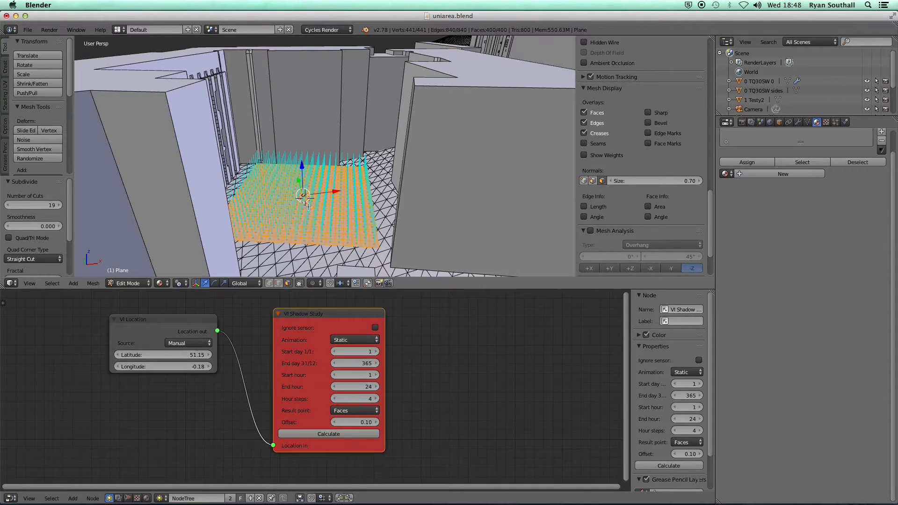
pyautogui.scroll(6, 308, 206)
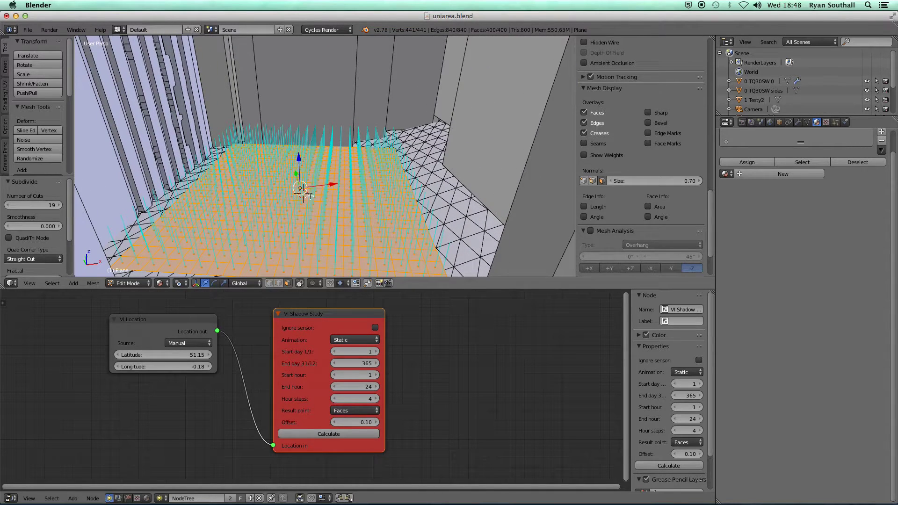
pyautogui.moveTo(329, 240); pyautogui.dragTo(319, 233, button='middle')
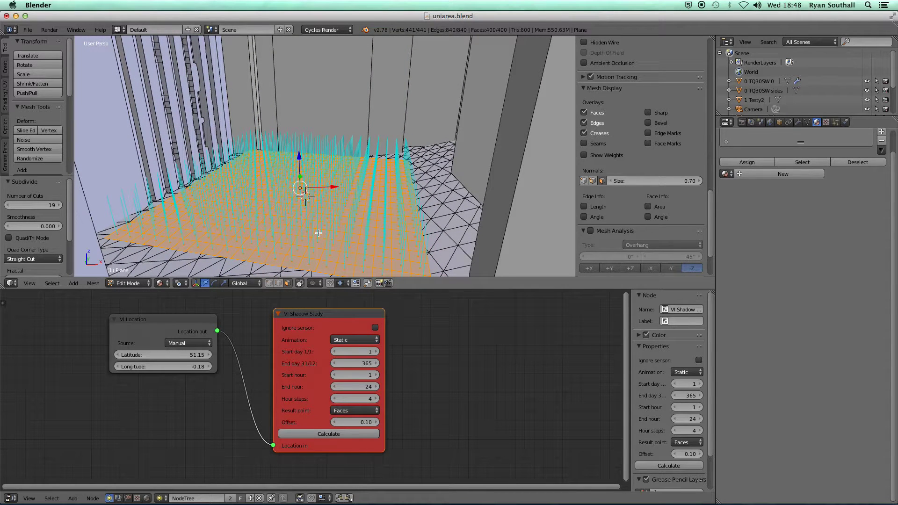
pyautogui.moveTo(319, 222); pyautogui.dragTo(306, 212, button='middle')
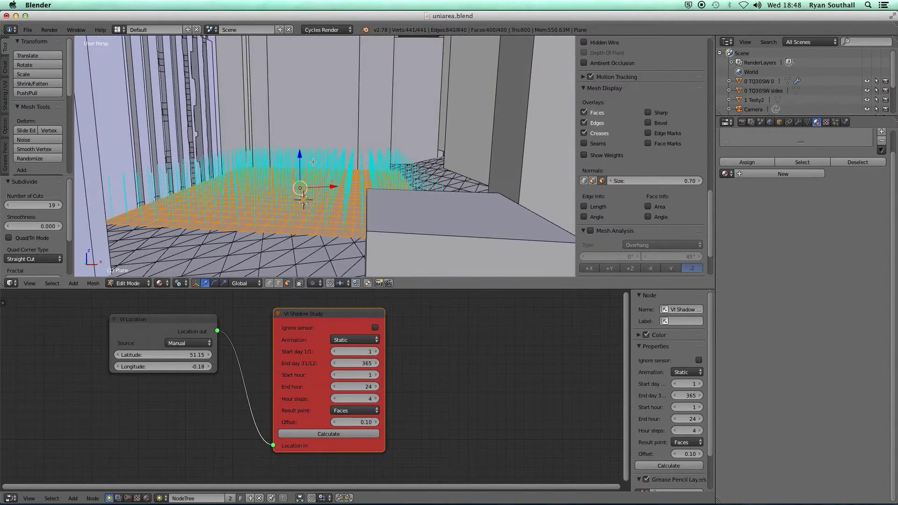
pyautogui.moveTo(304, 165); pyautogui.dragTo(317, 200, button='middle')
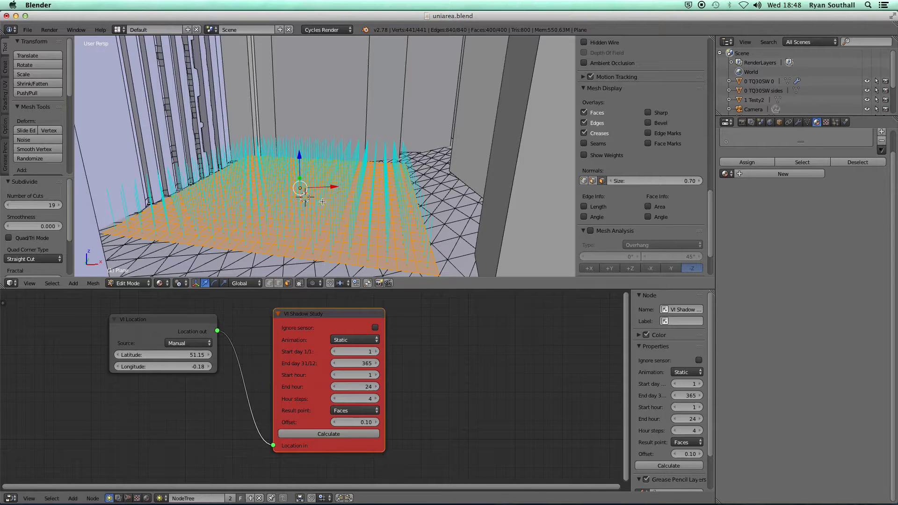
# Step: Flip the courtyard plane's face normals downward, and flip them back to point upward
pyautogui.press('w')
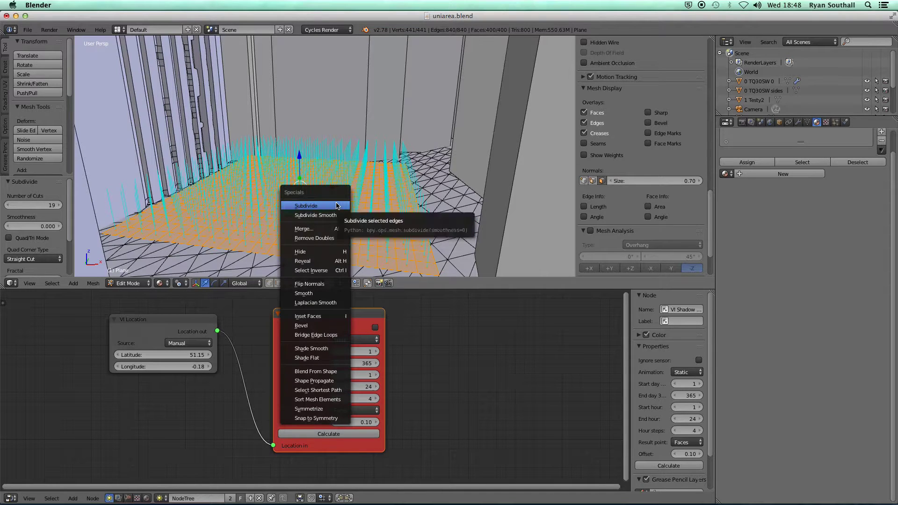
pyautogui.click(318, 282)
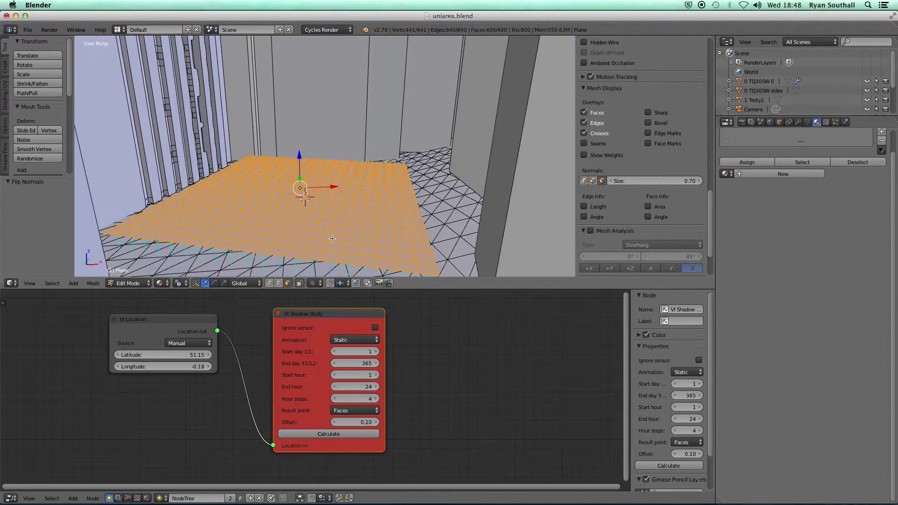
pyautogui.moveTo(331, 239); pyautogui.dragTo(298, 238, button='middle')
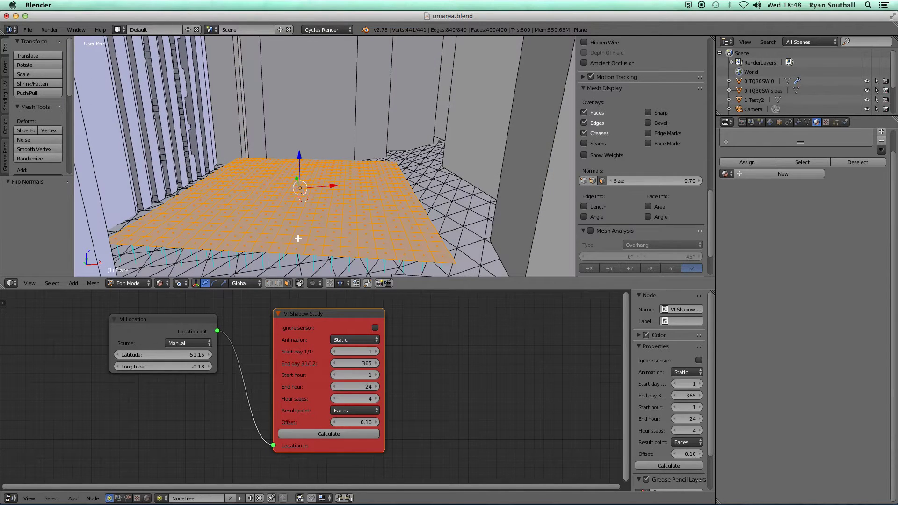
pyautogui.press('w')
pyautogui.click(304, 215)
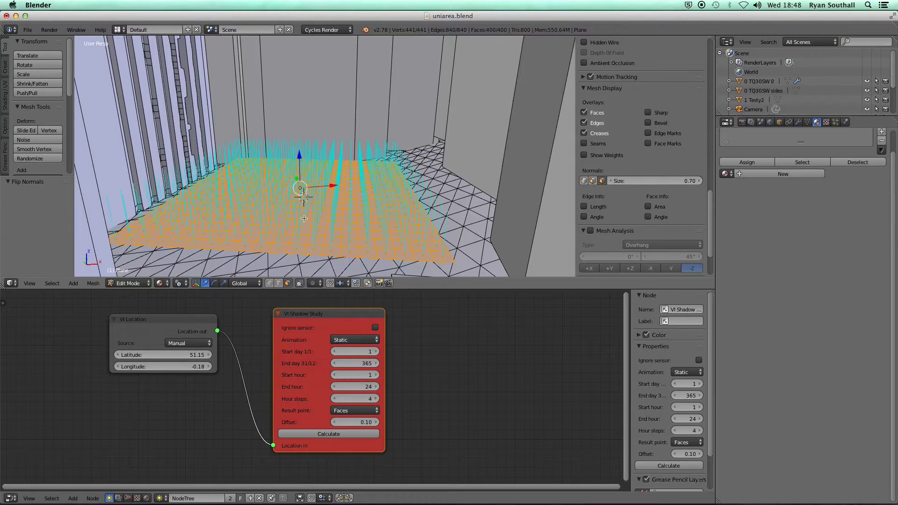
# Step: Return to Object Mode and add a material slot to the courtyard plane
pyautogui.moveTo(305, 218); pyautogui.dragTo(347, 180, button='middle')
pyautogui.press('Tab')
pyautogui.moveTo(288, 234); pyautogui.dragTo(316, 242, button='middle')
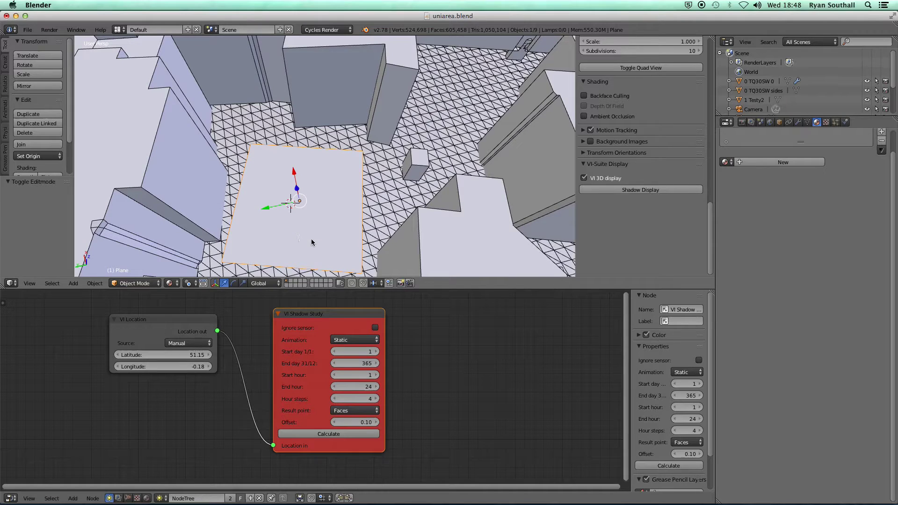
pyautogui.moveTo(323, 247); pyautogui.dragTo(321, 220, button='middle')
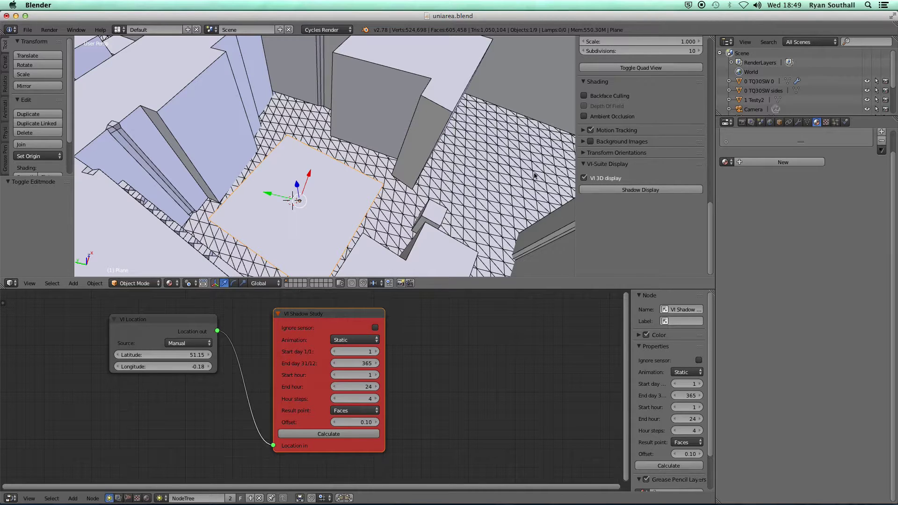
pyautogui.scroll(2, 896, 243)
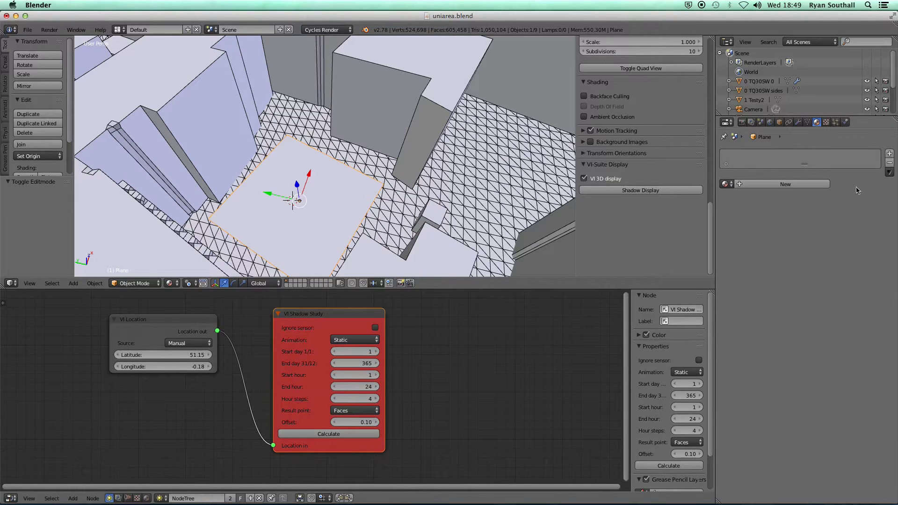
pyautogui.click(890, 155)
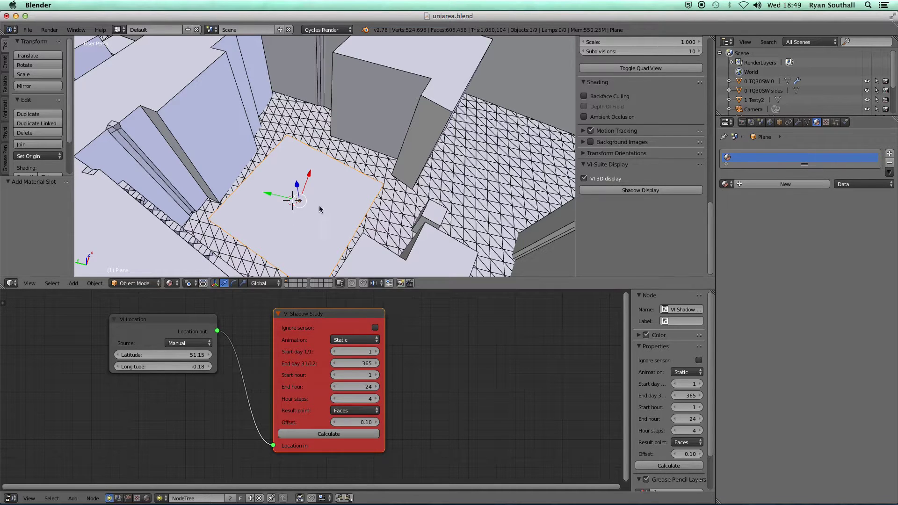
# Step: Assign the existing Sense material to the plane's material slot and unlink it again
pyautogui.click(728, 186)
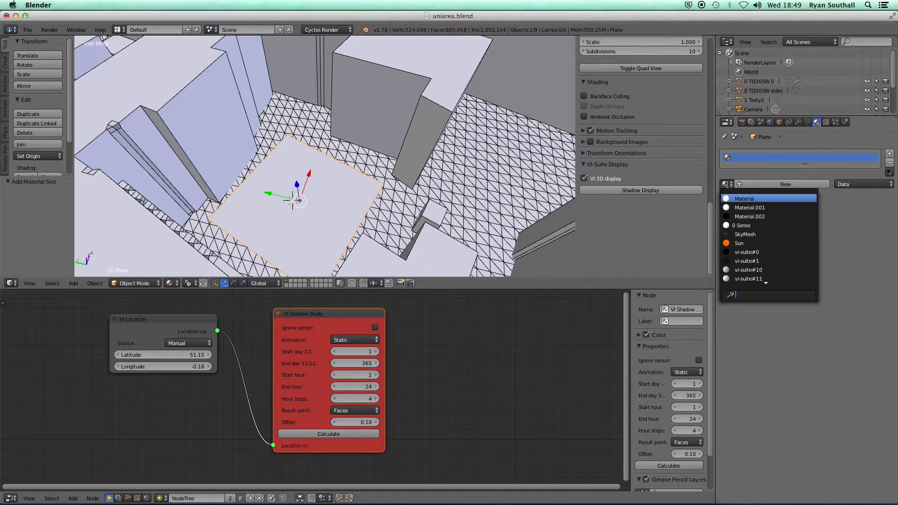
pyautogui.click(745, 226)
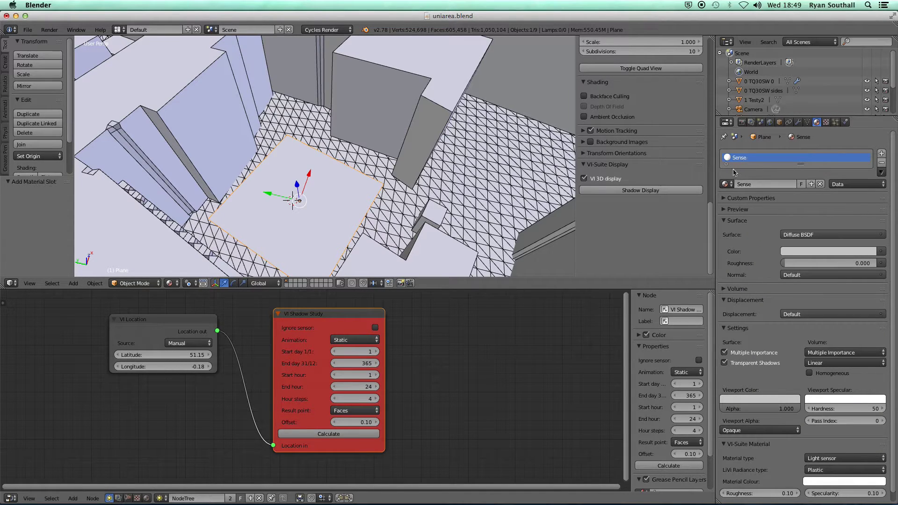
pyautogui.click(820, 185)
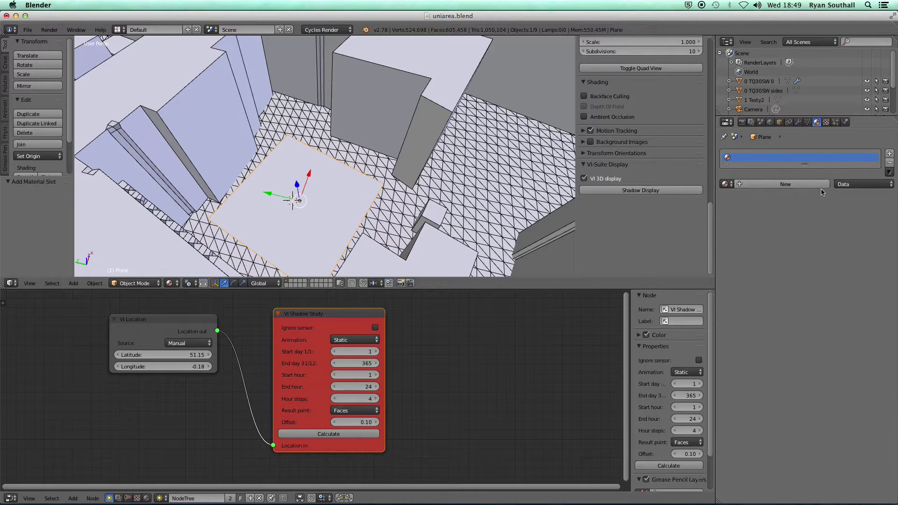
# Step: Create a new material named Sensor on the courtyard plane and set its VI-Suite material type to Light sensor
pyautogui.click(767, 186)
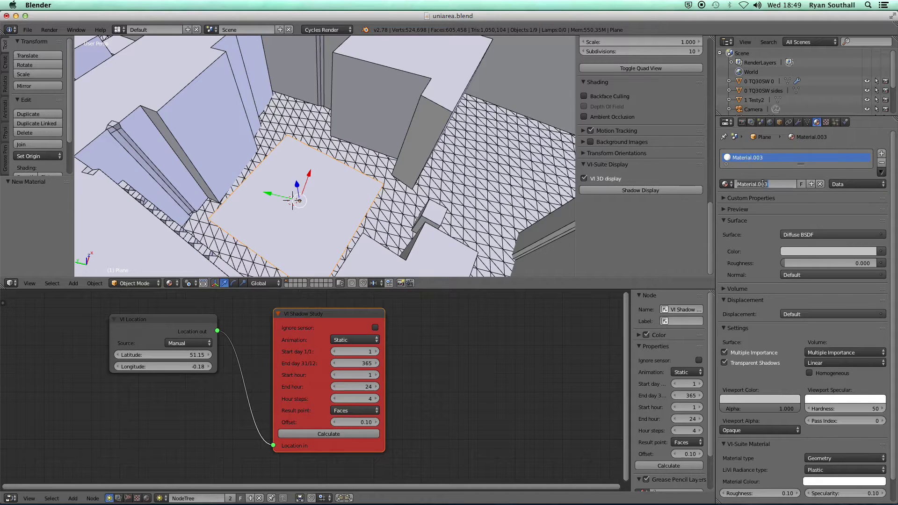
pyautogui.write('Sensor')
pyautogui.press('Return')
pyautogui.scroll(-2, 896, 215)
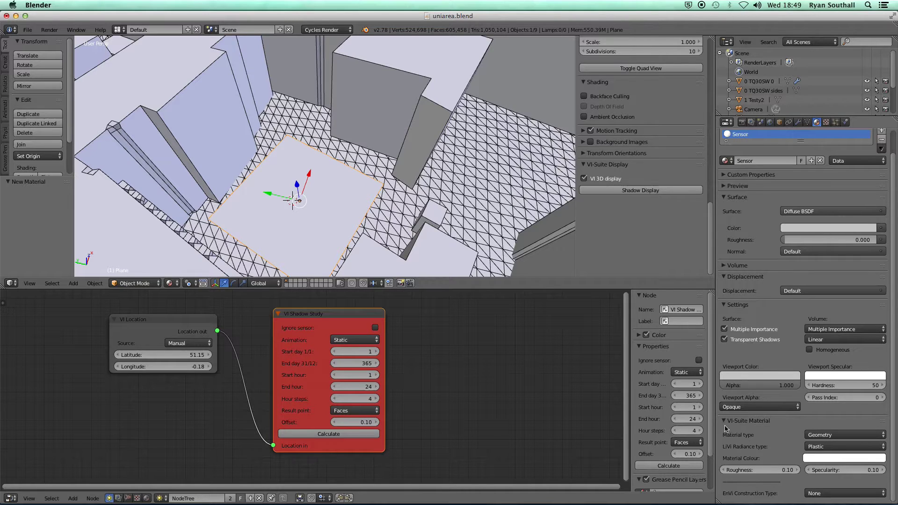
pyautogui.click(832, 436)
pyautogui.click(827, 415)
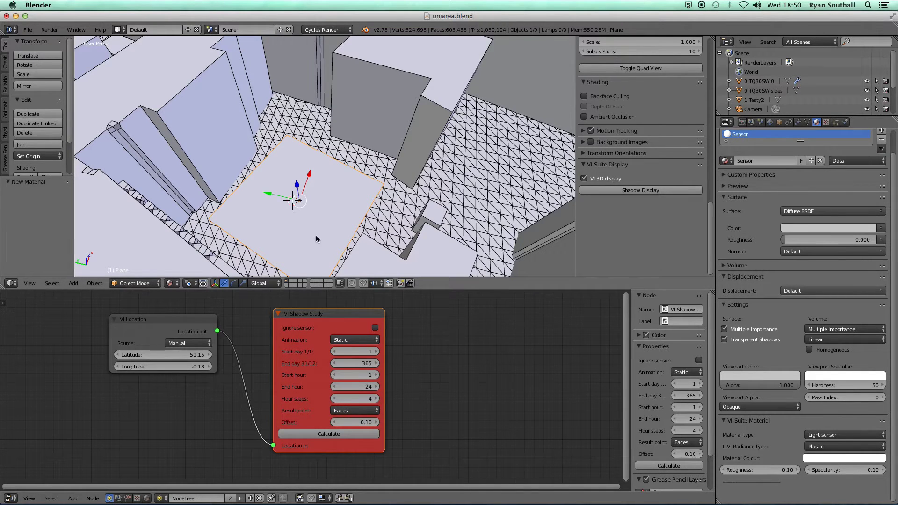
# Step: Run the shadow study calculation and move the main window and the progress window apart so both can be seen
pyautogui.moveTo(317, 239); pyautogui.dragTo(294, 206, button='middle')
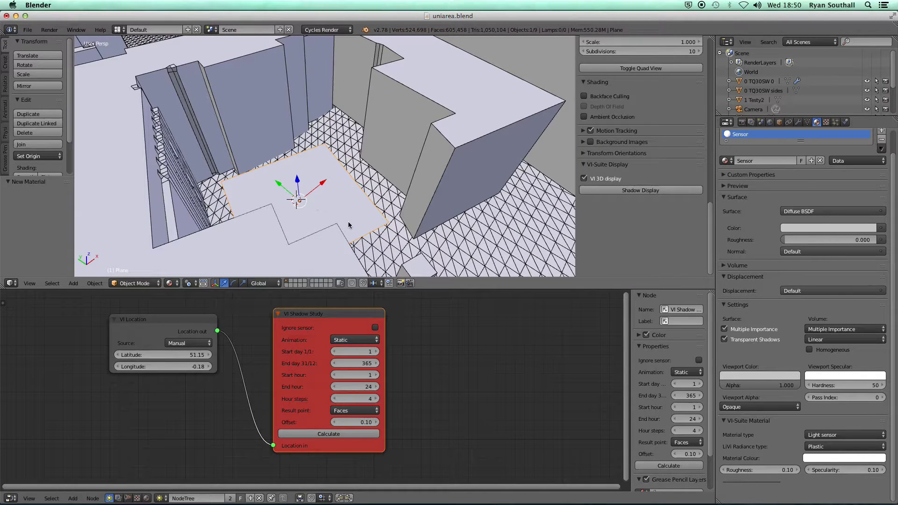
pyautogui.scroll(-4, 349, 221)
pyautogui.moveTo(329, 216); pyautogui.dragTo(381, 249, button='middle')
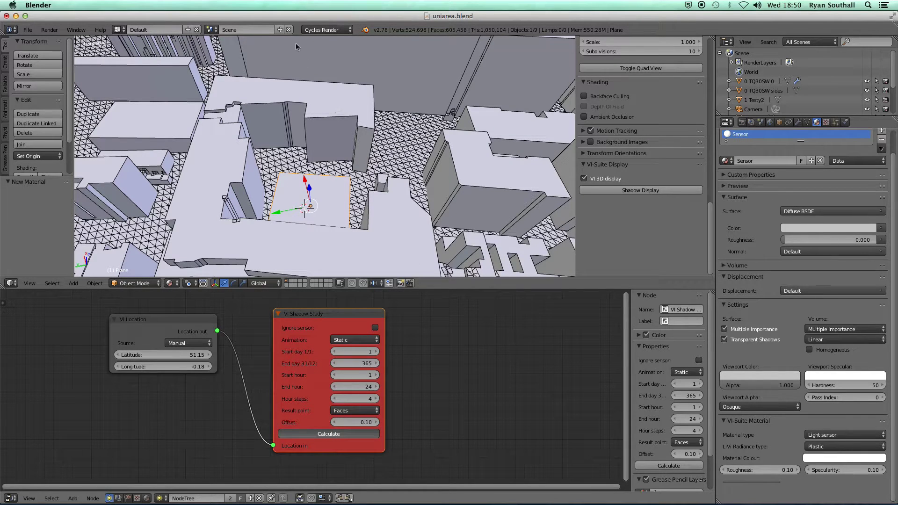
pyautogui.moveTo(292, 20)
pyautogui.mouseDown()
pyautogui.moveTo(367, 188)
pyautogui.moveTo(374, 285)
pyautogui.moveTo(291, 18)
pyautogui.mouseUp()
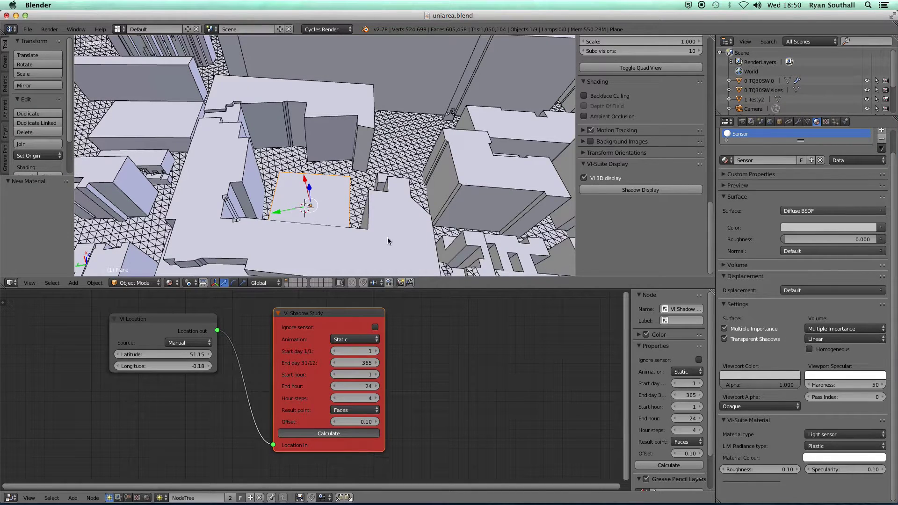
pyautogui.moveTo(321, 18); pyautogui.dragTo(354, 249)
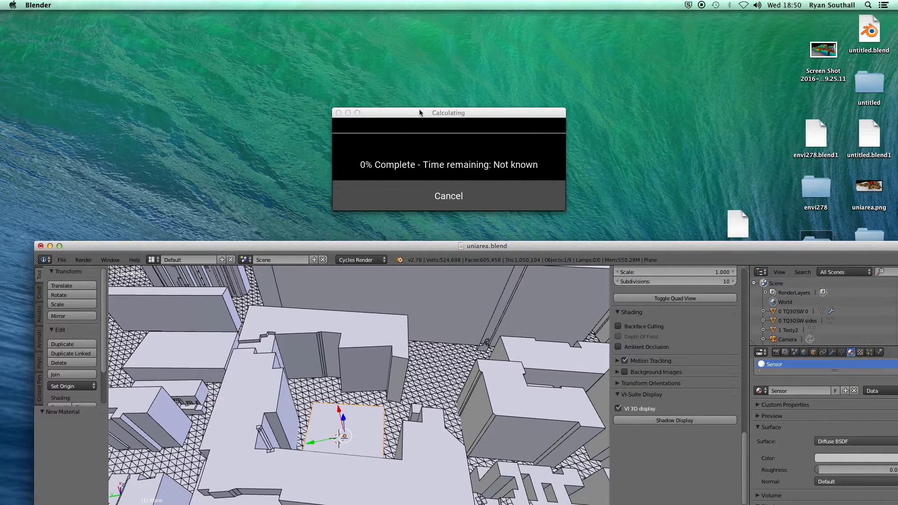
pyautogui.moveTo(419, 115); pyautogui.dragTo(337, 37)
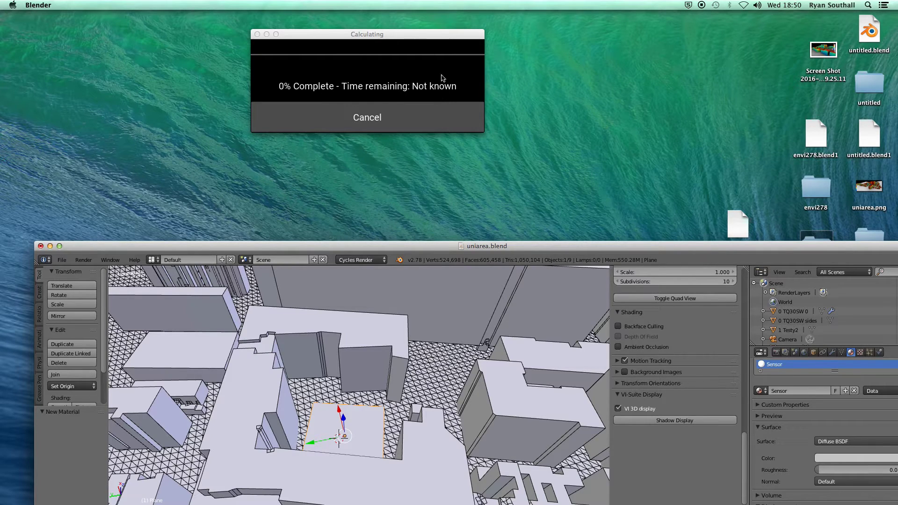
# Step: Move the main window back up the desktop so that the whole interface is in view
pyautogui.click(301, 118)
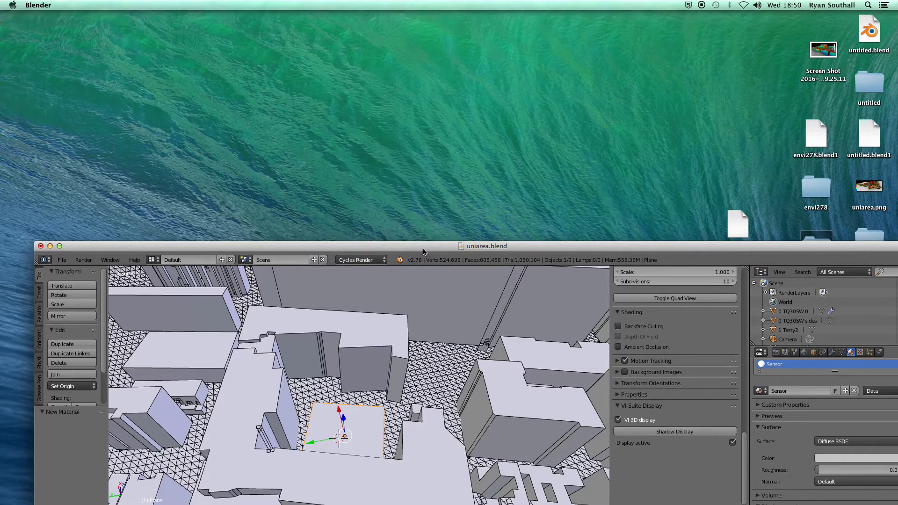
pyautogui.moveTo(425, 248); pyautogui.dragTo(391, 18)
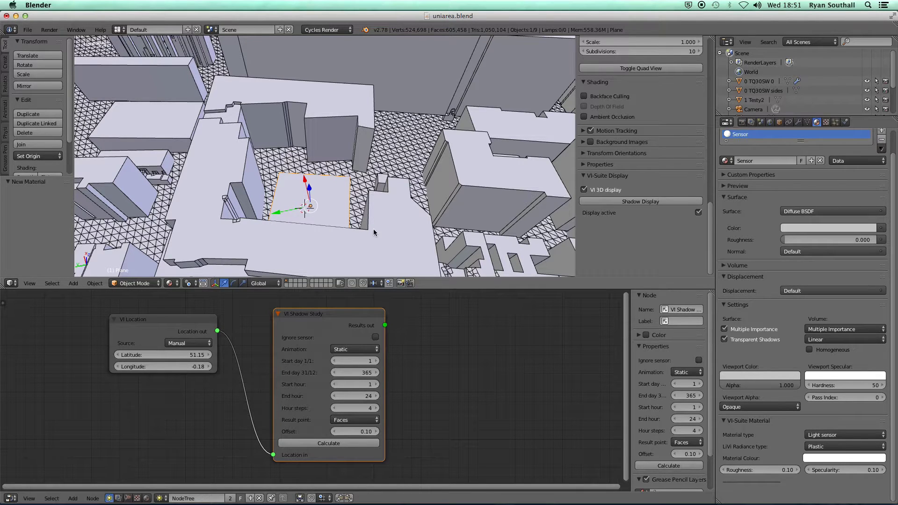
pyautogui.moveTo(335, 18); pyautogui.dragTo(370, 273)
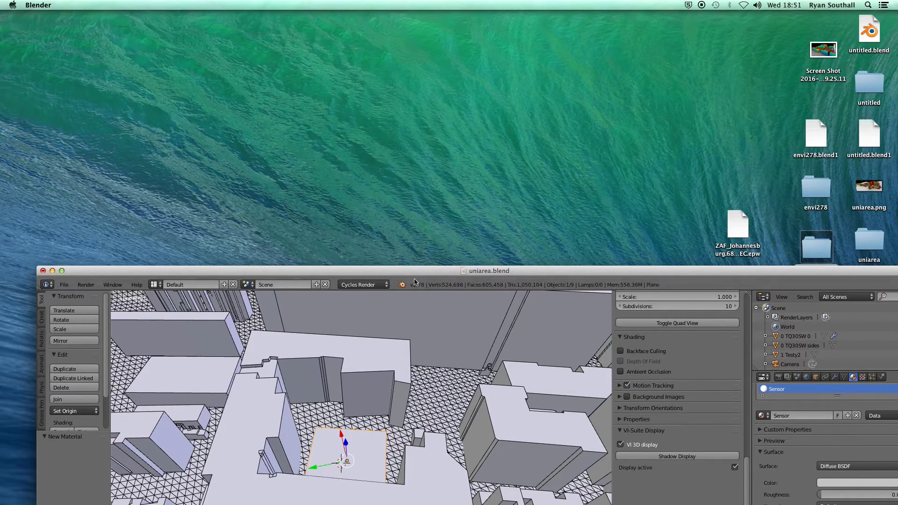
pyautogui.moveTo(423, 276); pyautogui.dragTo(397, 98)
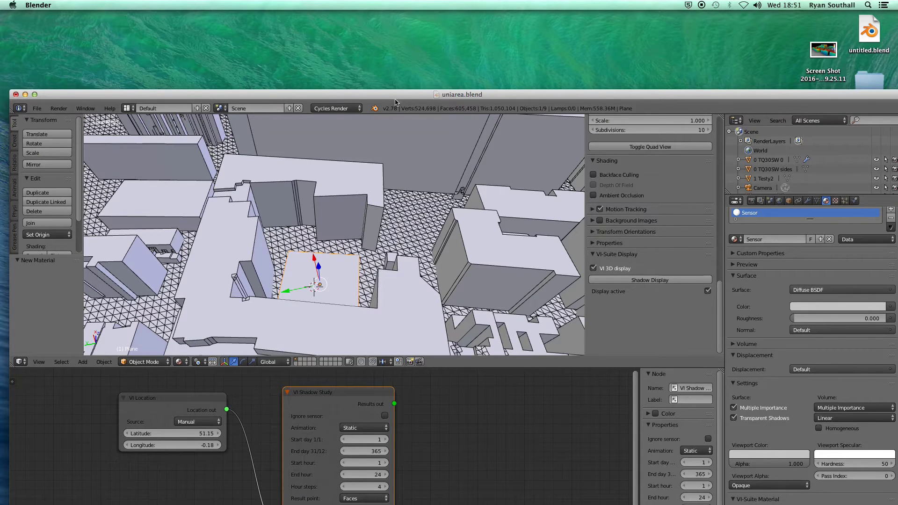
pyautogui.moveTo(411, 96); pyautogui.dragTo(393, 18)
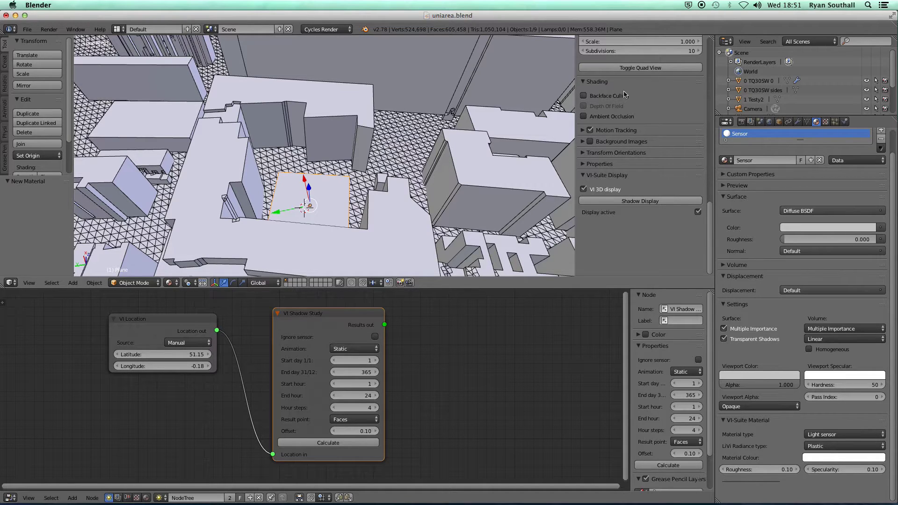
# Step: Display the shadow study results on the courtyard plane using the VI-Suite Shadow Display
pyautogui.moveTo(575, 79); pyautogui.dragTo(710, 49)
pyautogui.press('n')
pyautogui.scroll(10, 704, 203)
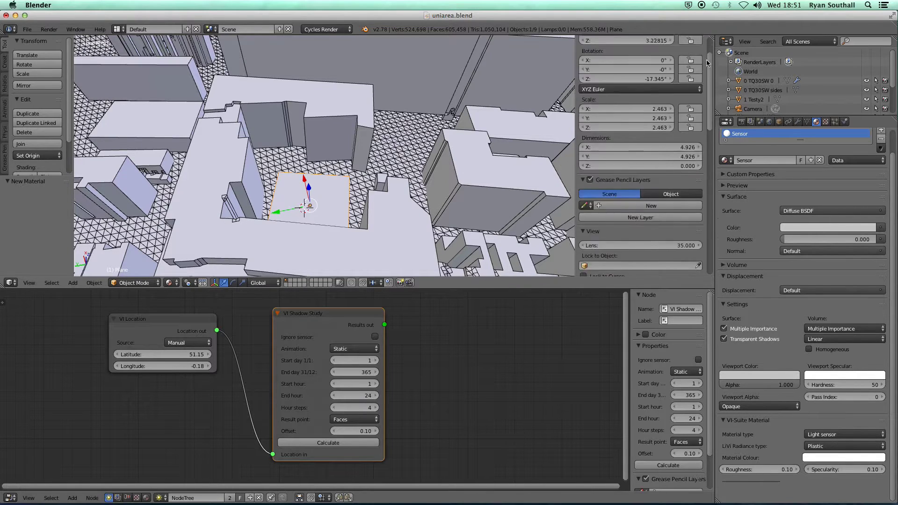
pyautogui.moveTo(578, 56)
pyautogui.mouseDown()
pyautogui.moveTo(709, 50)
pyautogui.moveTo(713, 239)
pyautogui.mouseUp()
pyautogui.click(710, 48)
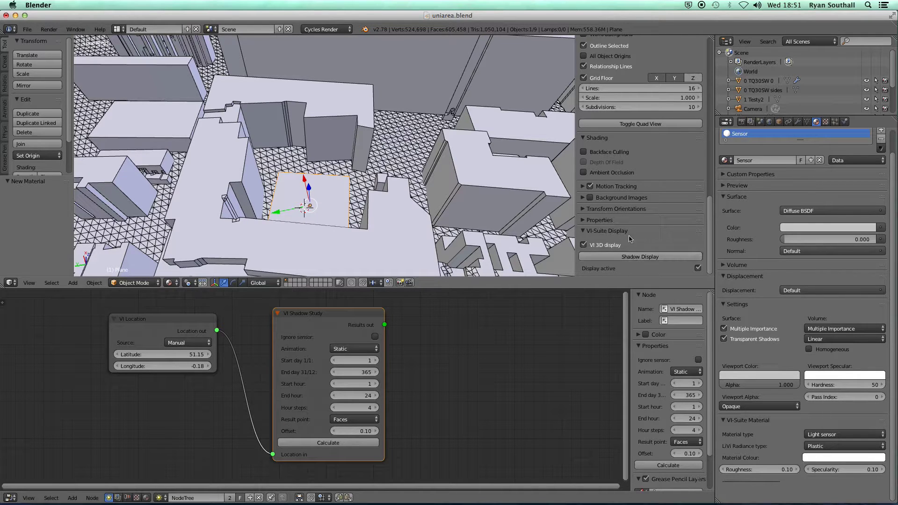
pyautogui.click(596, 243)
pyautogui.click(647, 257)
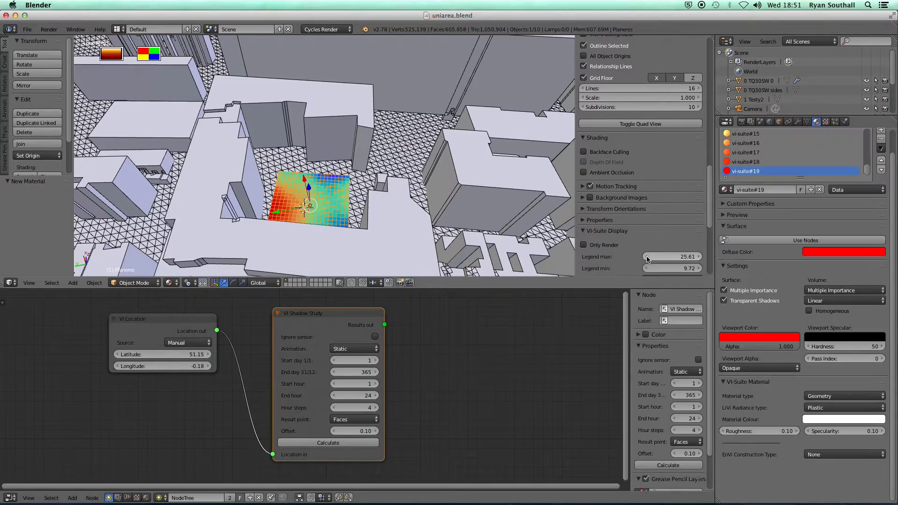
# Step: Compare the Hot, Grey and Rainbow legend colours on the result plane and set the legend colour to Hot
pyautogui.moveTo(406, 230)
pyautogui.mouseDown(button='middle')
pyautogui.moveTo(306, 229)
pyautogui.moveTo(323, 209)
pyautogui.moveTo(327, 215)
pyautogui.mouseUp(button='middle')
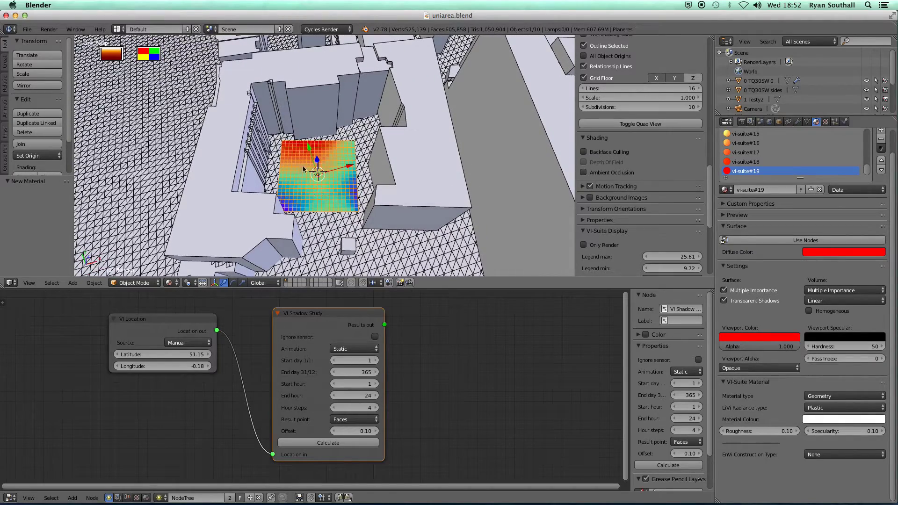
pyautogui.moveTo(709, 193); pyautogui.dragTo(713, 222)
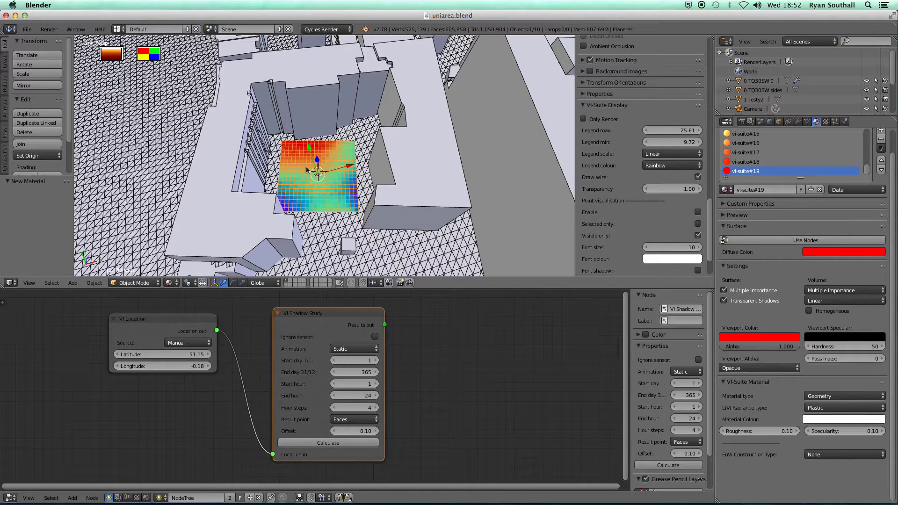
pyautogui.click(668, 166)
pyautogui.click(663, 135)
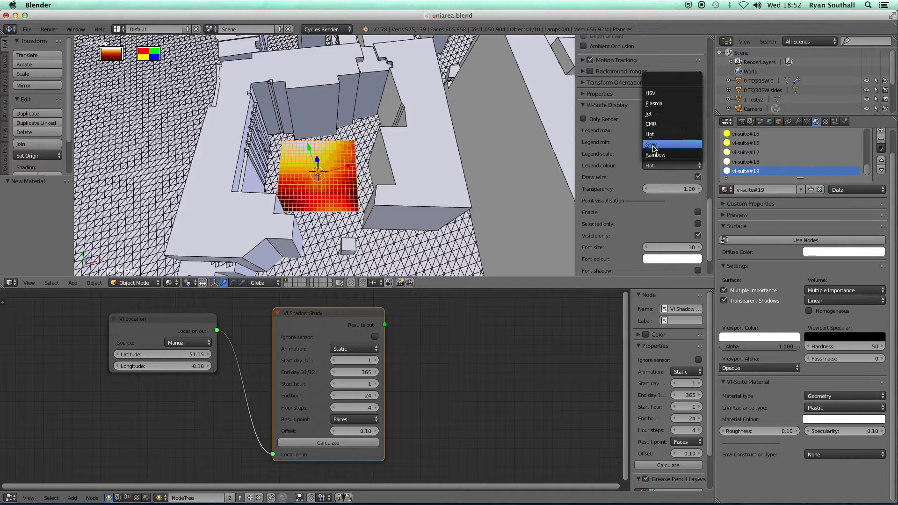
pyautogui.click(653, 145)
pyautogui.click(662, 168)
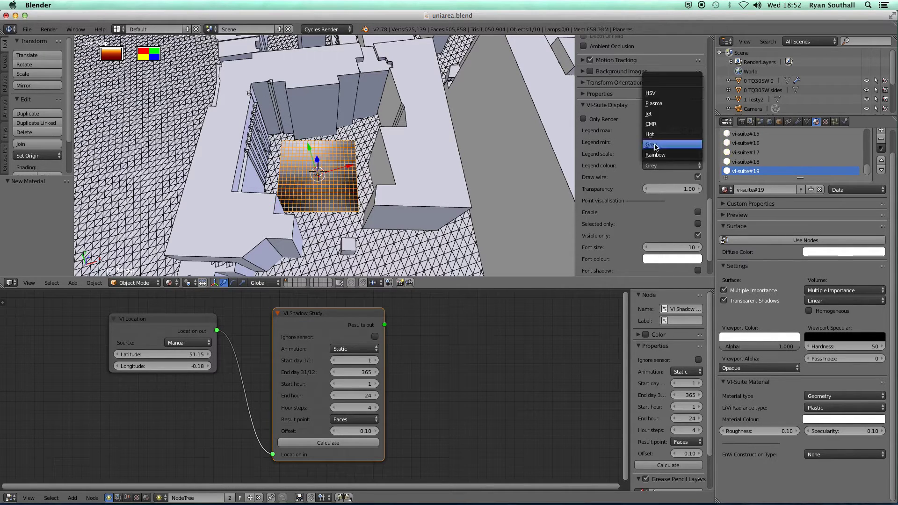
pyautogui.click(656, 145)
pyautogui.click(660, 167)
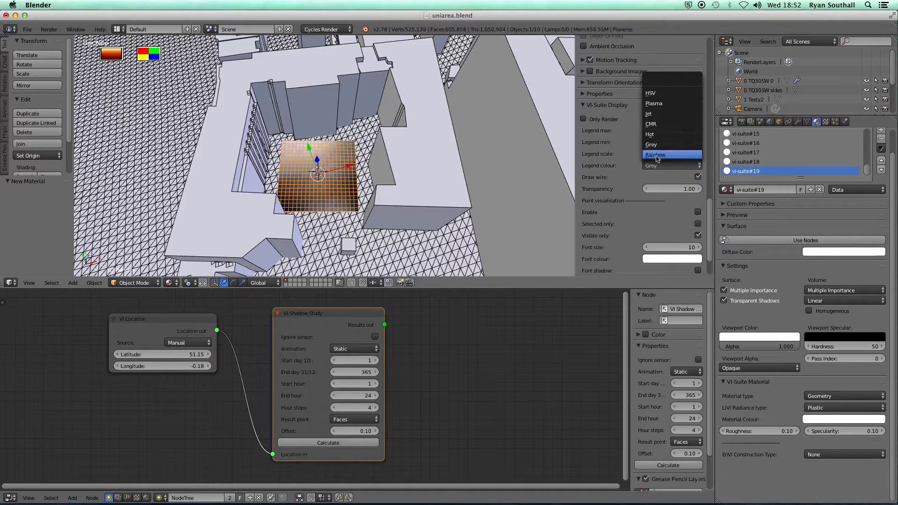
pyautogui.click(656, 154)
pyautogui.click(662, 167)
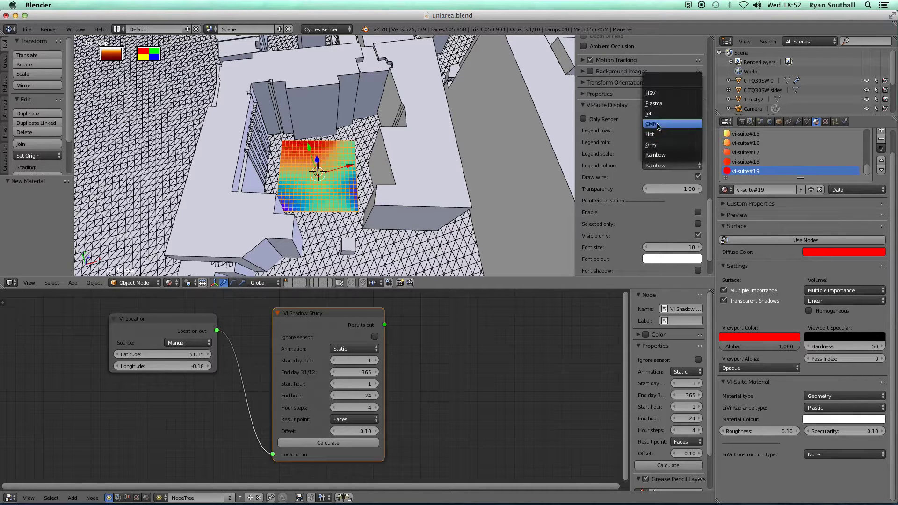
pyautogui.click(657, 135)
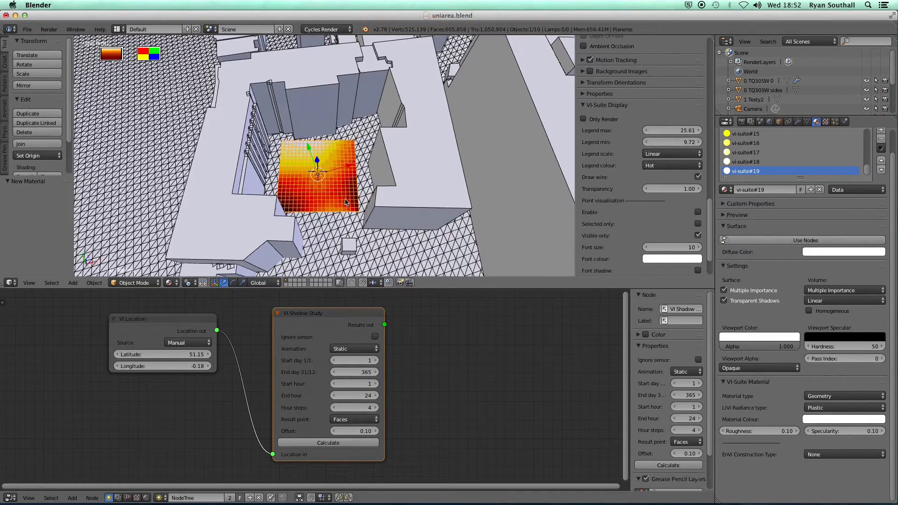
# Step: Expand the Sunlit Time (%) legend and enlarge the 3D view area to show more of it
pyautogui.moveTo(346, 202); pyautogui.dragTo(408, 200, button='middle')
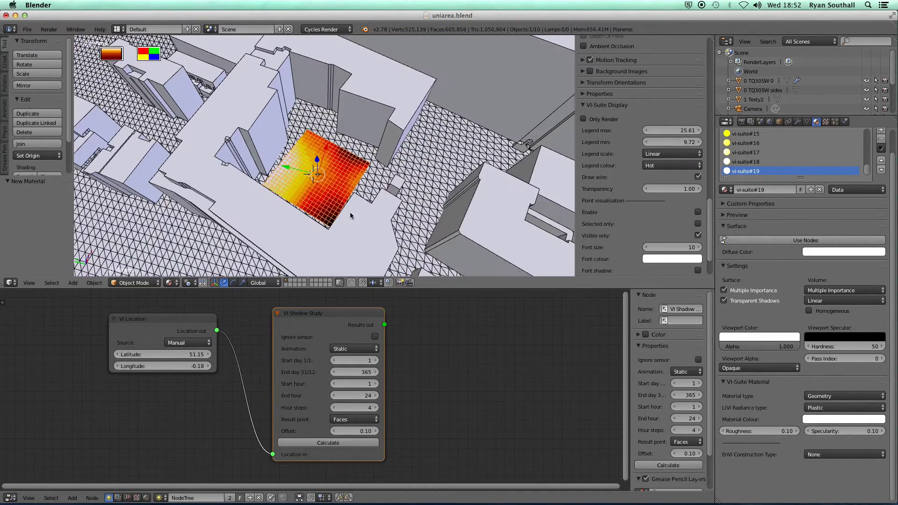
pyautogui.moveTo(346, 238); pyautogui.dragTo(298, 192, button='middle')
pyautogui.scroll(5, 298, 192)
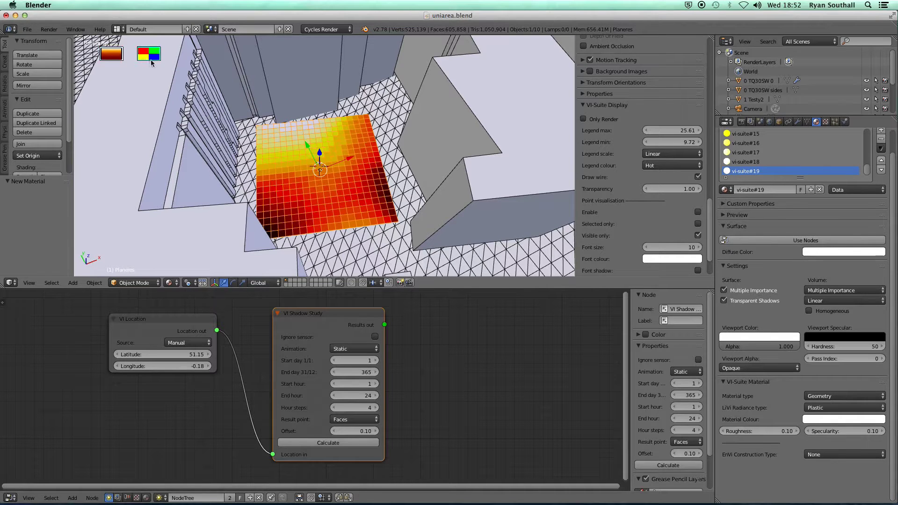
pyautogui.click(113, 56)
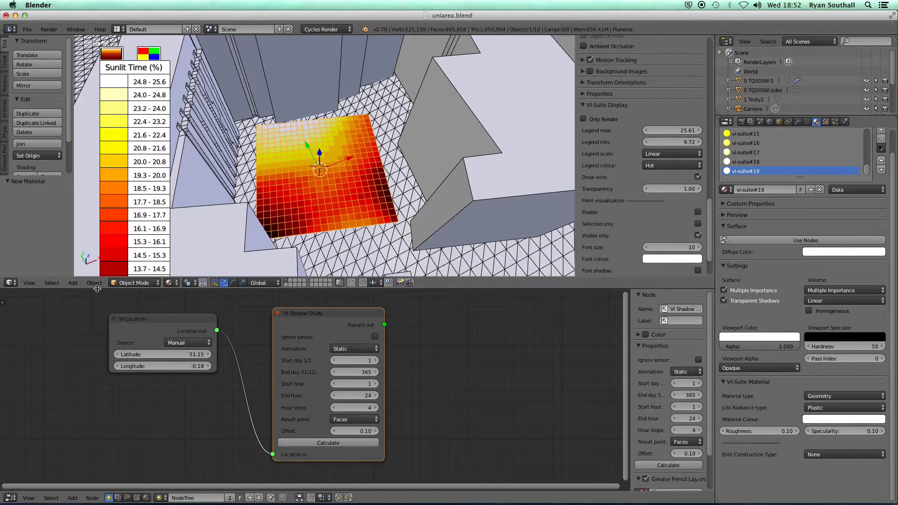
pyautogui.moveTo(100, 288); pyautogui.dragTo(103, 394)
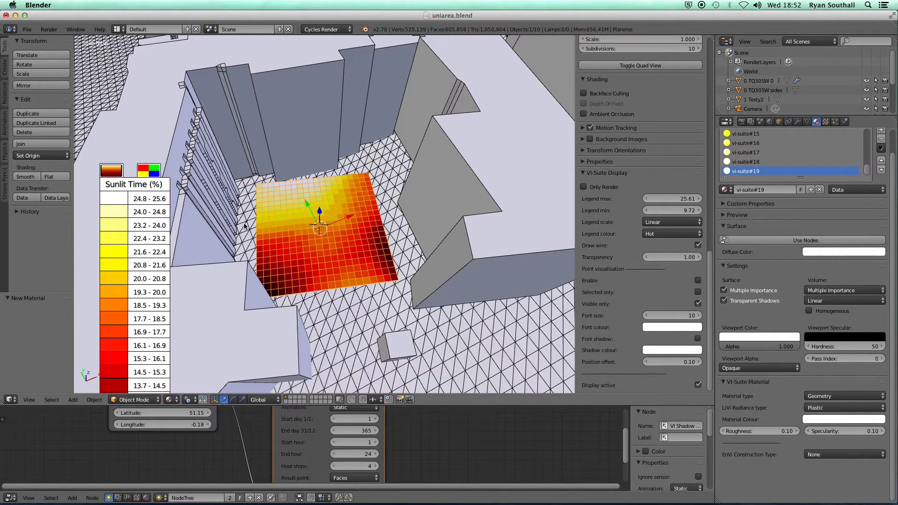
# Step: Maximise the 3D view and place the sunlit time legend and the chart thumbnail apart along the view's upper edge
pyautogui.hotkey('ctrl', 'Up')
pyautogui.moveTo(113, 268); pyautogui.dragTo(94, 50)
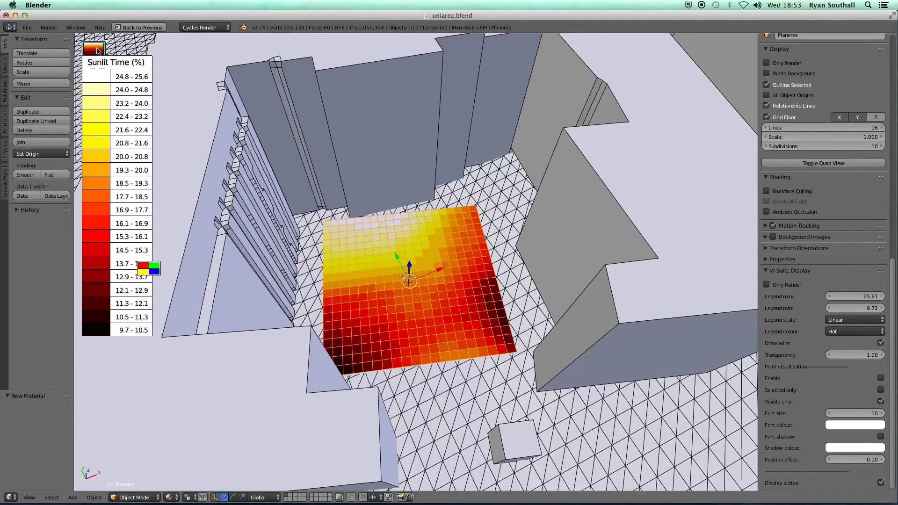
pyautogui.moveTo(151, 269); pyautogui.dragTo(198, 56)
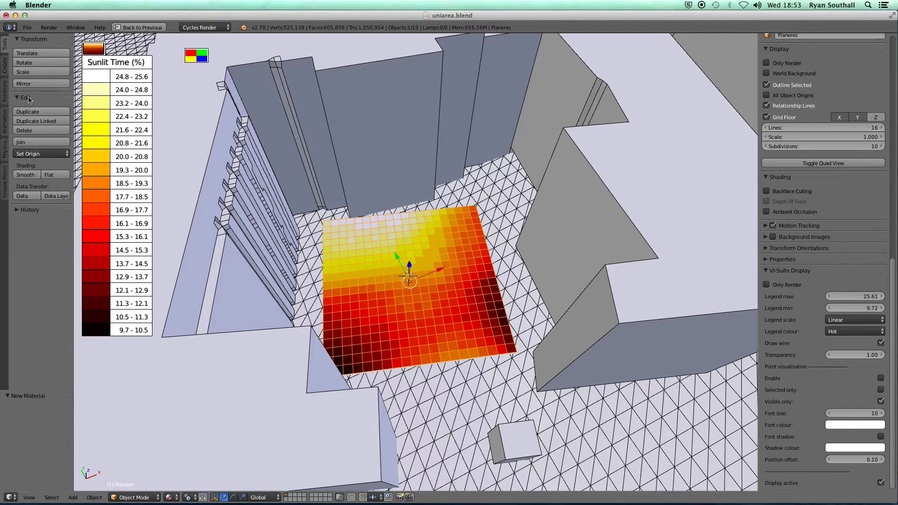
# Step: Try the CMR legend colour on the shadow results and switch back to Hot
pyautogui.click(841, 330)
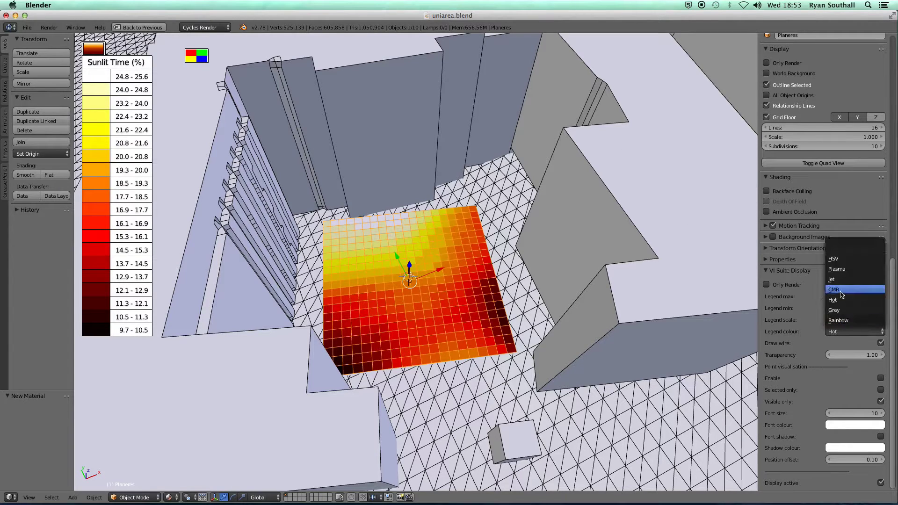
pyautogui.click(841, 291)
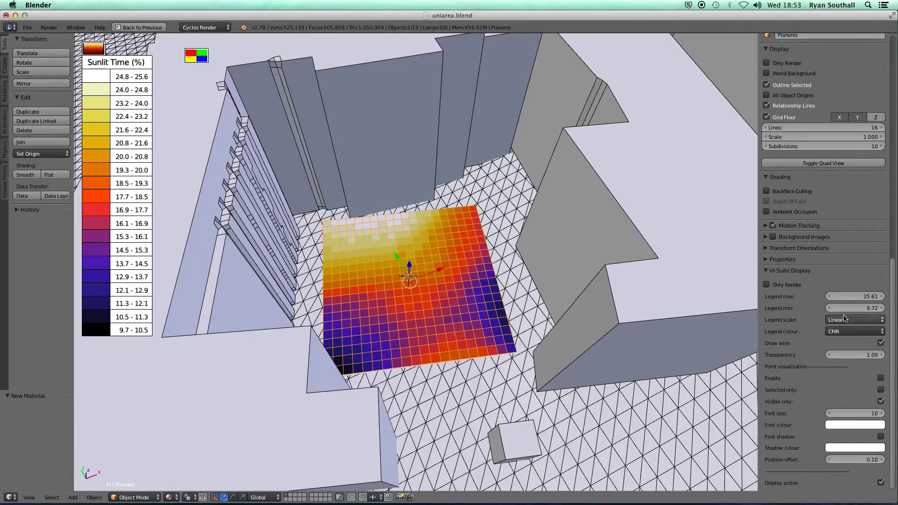
pyautogui.click(847, 333)
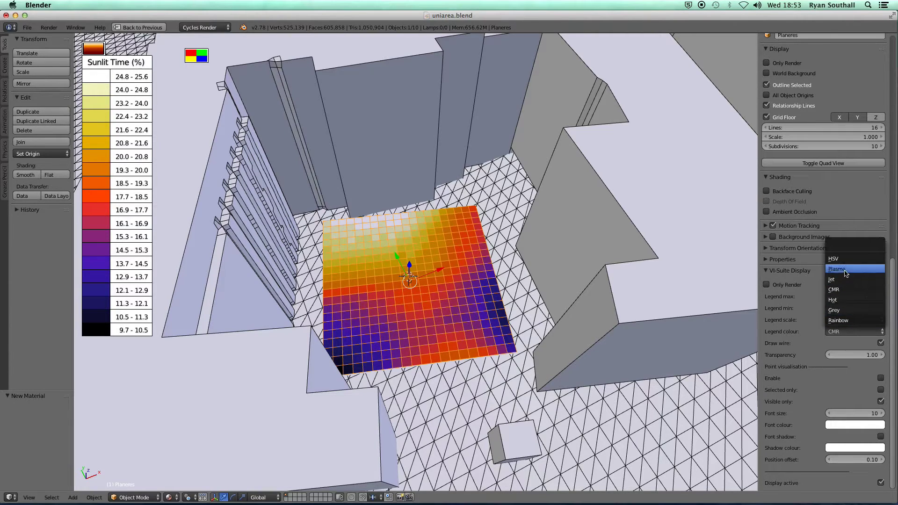
pyautogui.click(843, 301)
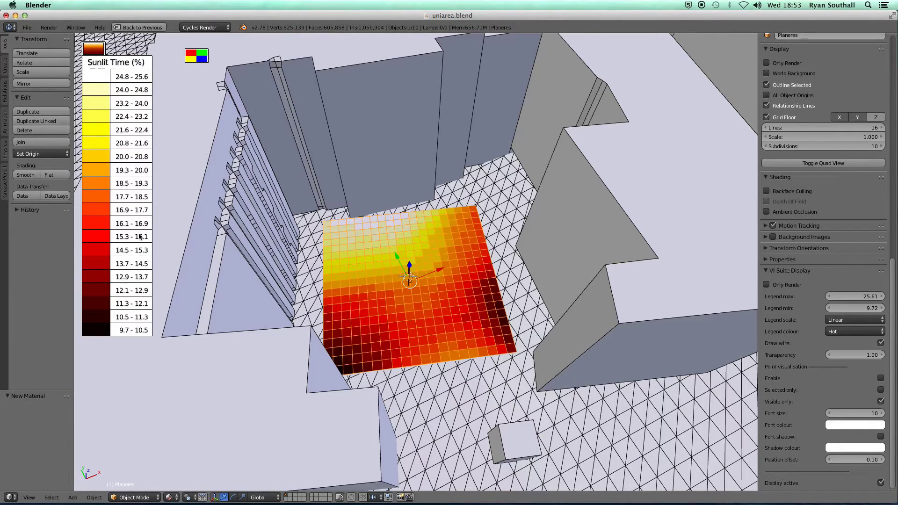
# Step: Open the % Area Sunlit chart, then shrink it and move it clear of the result plane
pyautogui.click(199, 56)
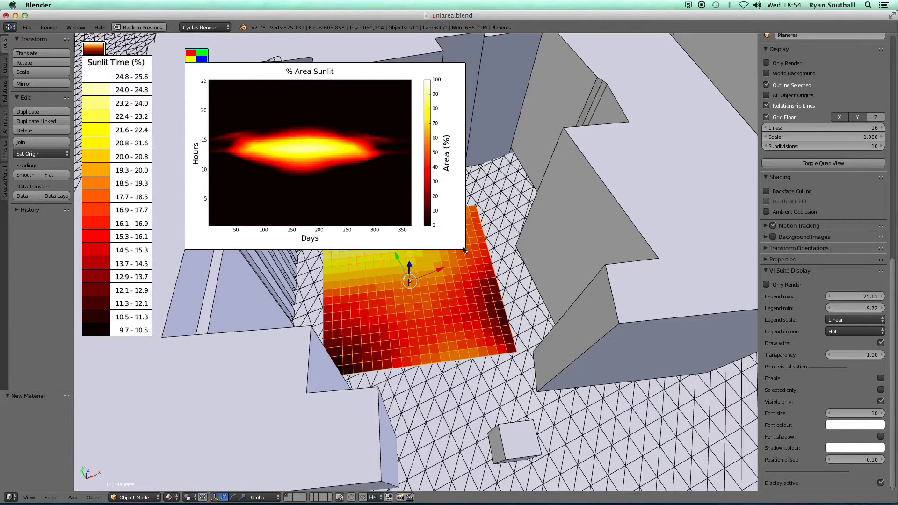
pyautogui.moveTo(464, 250); pyautogui.dragTo(400, 195)
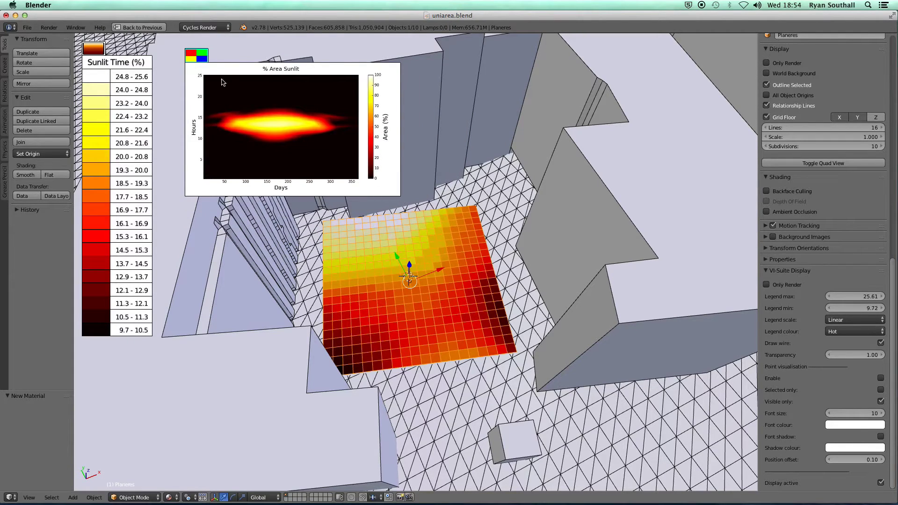
pyautogui.moveTo(197, 60); pyautogui.dragTo(184, 47)
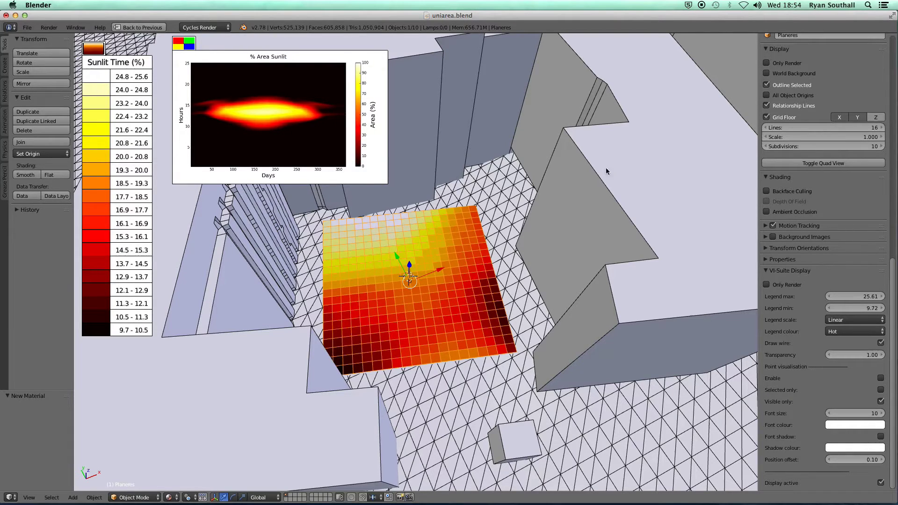
# Step: Select the building mesh to view its sunlit area chart, clear the selection and reselect the courtyard result plane
pyautogui.rightClick(619, 156)
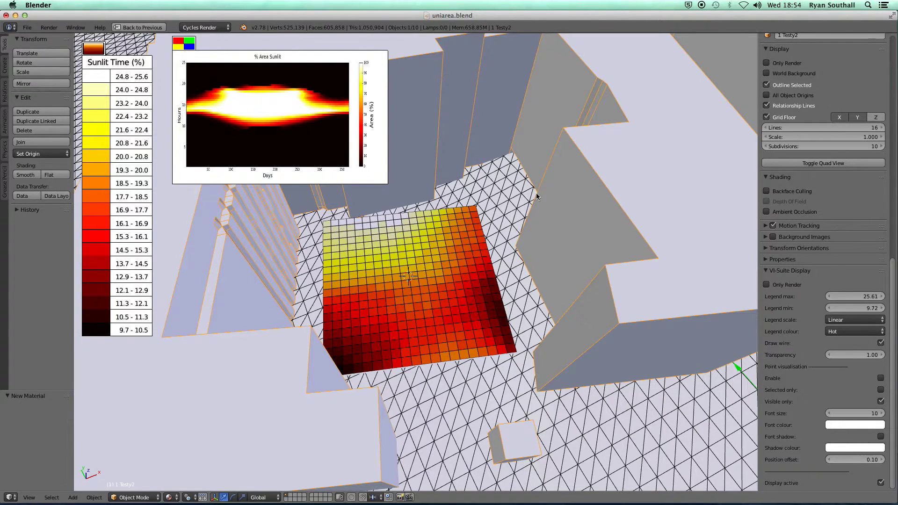
pyautogui.press('a')
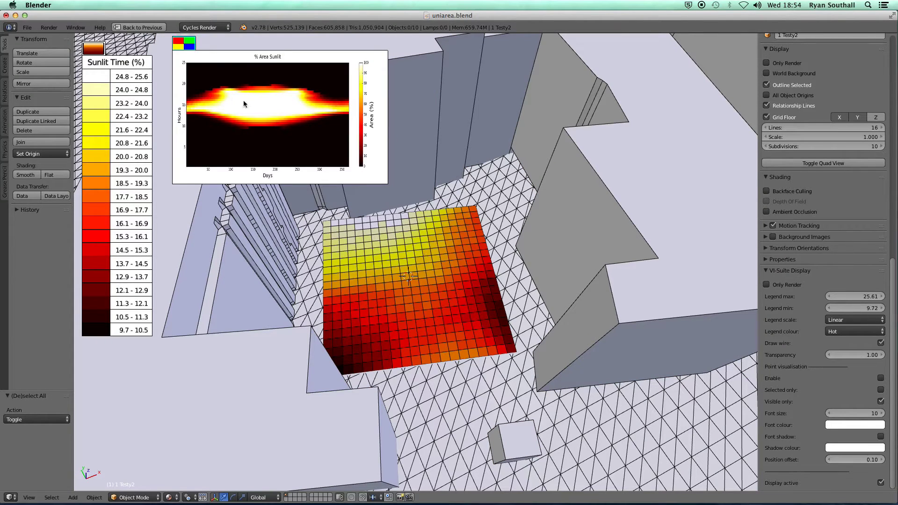
pyautogui.rightClick(410, 261)
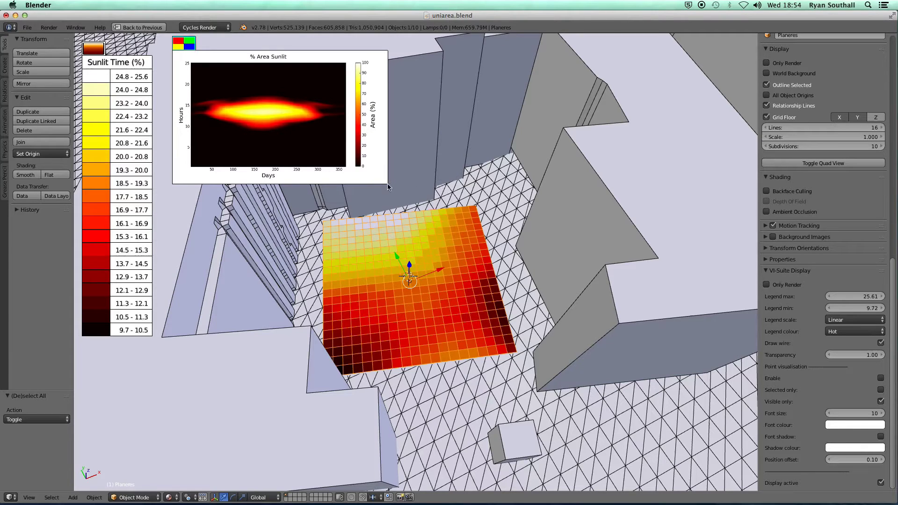
# Step: Enlarge the courtyard plane's % Area Sunlit chart to examine it, shift it slightly and collapse it again
pyautogui.moveTo(387, 186); pyautogui.dragTo(549, 288)
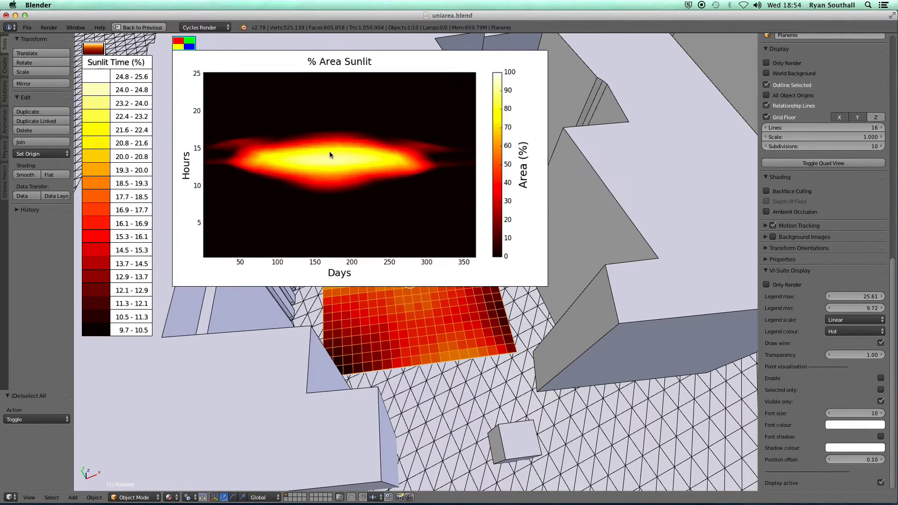
pyautogui.click(192, 46)
pyautogui.moveTo(193, 46)
pyautogui.mouseDown()
pyautogui.moveTo(292, 84)
pyautogui.moveTo(200, 83)
pyautogui.moveTo(181, 52)
pyautogui.mouseUp()
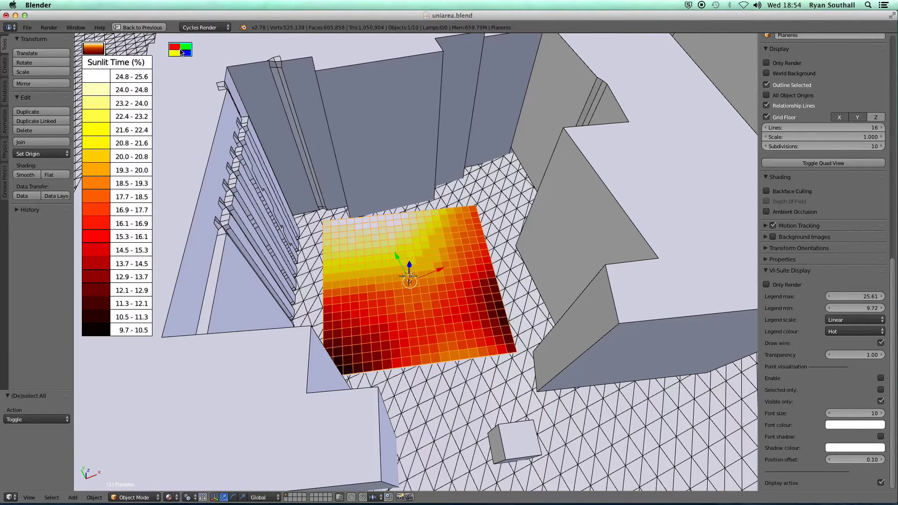
pyautogui.click(180, 52)
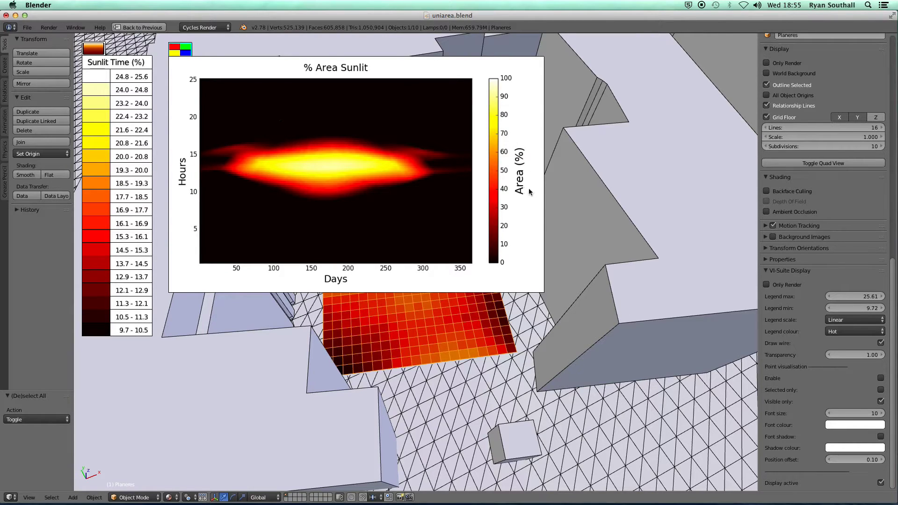
pyautogui.click(180, 49)
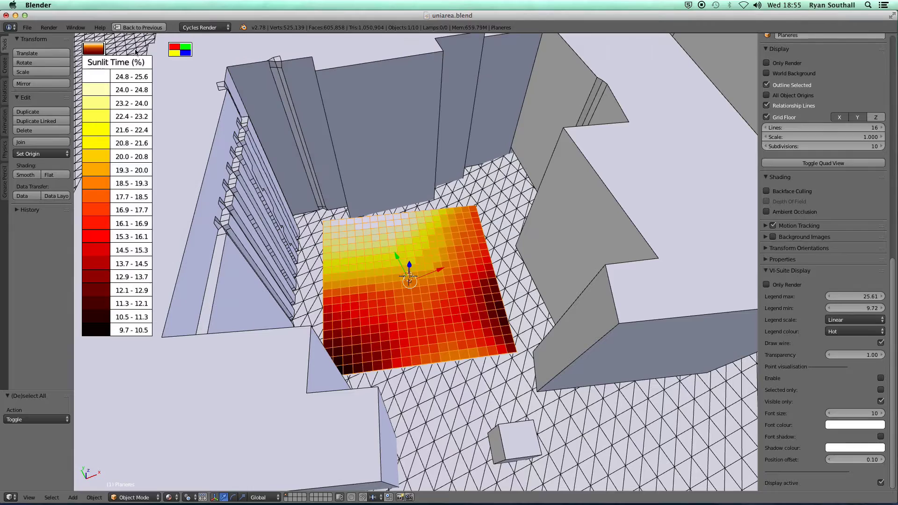
# Step: Try legend maximum values of 25.70, 23.93 and 15 on the courtyard plane's sunlit time results
pyautogui.click(93, 48)
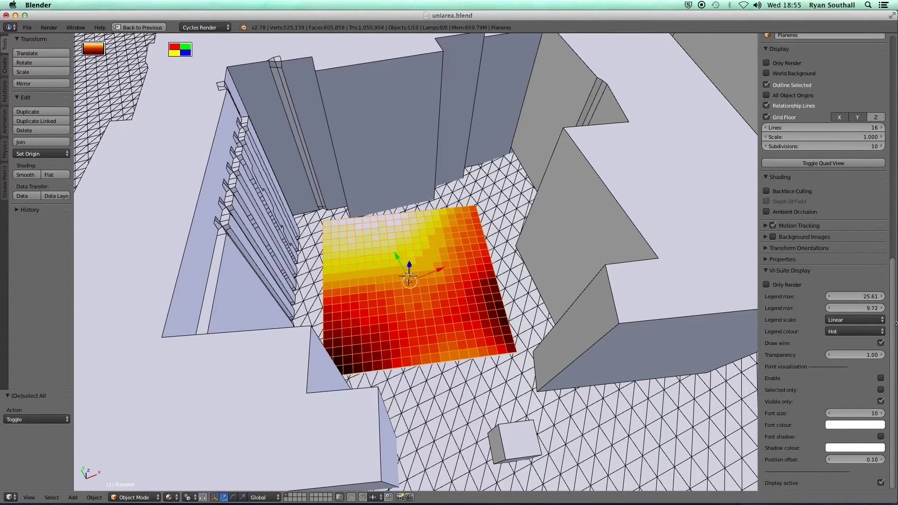
pyautogui.moveTo(853, 303)
pyautogui.mouseDown()
pyautogui.moveTo(897, 296)
pyautogui.moveTo(856, 297)
pyautogui.mouseUp()
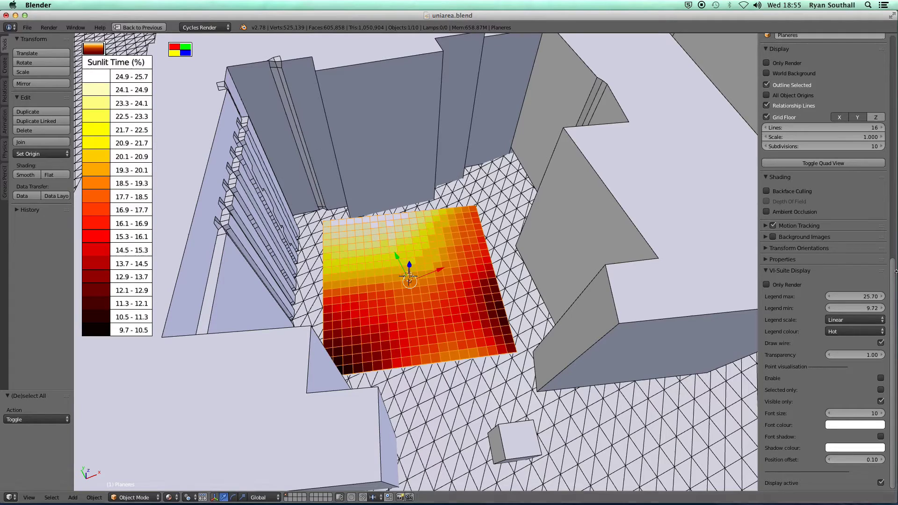
pyautogui.moveTo(859, 300)
pyautogui.mouseDown()
pyautogui.moveTo(835, 300)
pyautogui.moveTo(867, 304)
pyautogui.mouseUp()
pyautogui.click(863, 297)
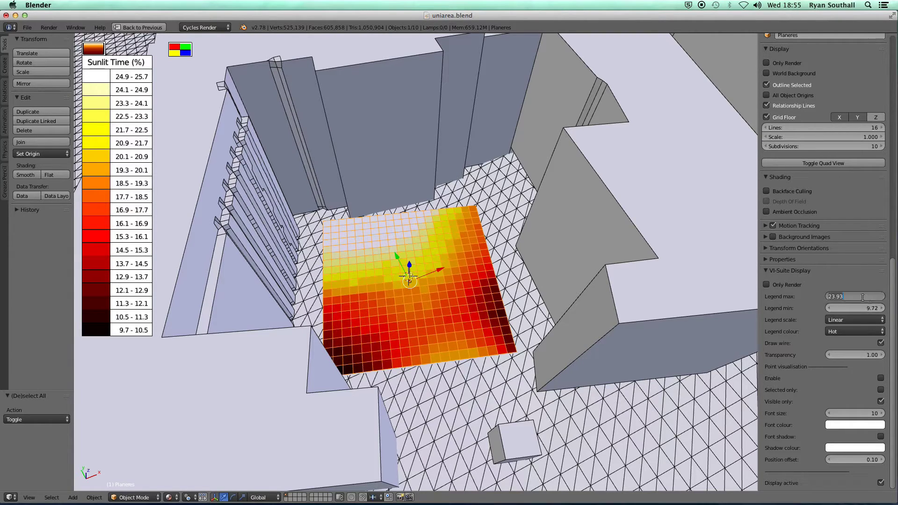
pyautogui.write('15')
pyautogui.press('Return')
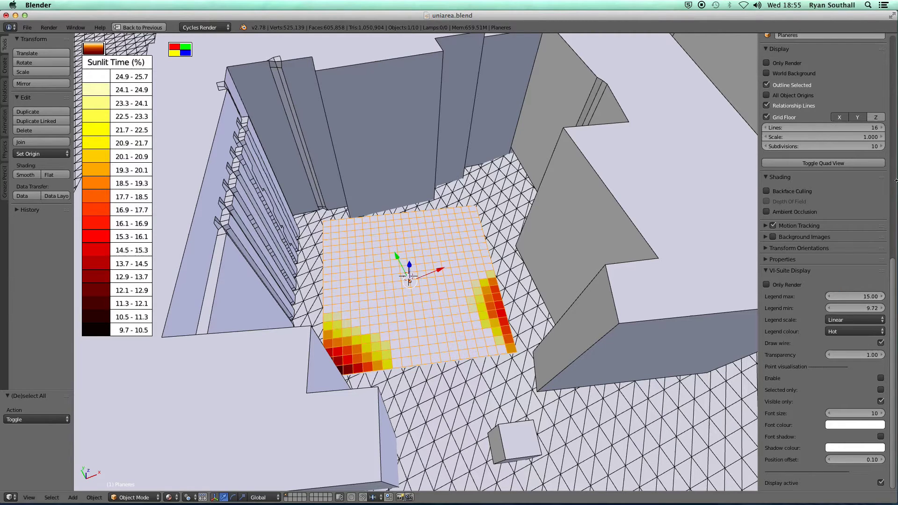
# Step: Set the legend maximum for the sunlit time results to 26
pyautogui.click(859, 296)
pyautogui.write('26')
pyautogui.press('Return')
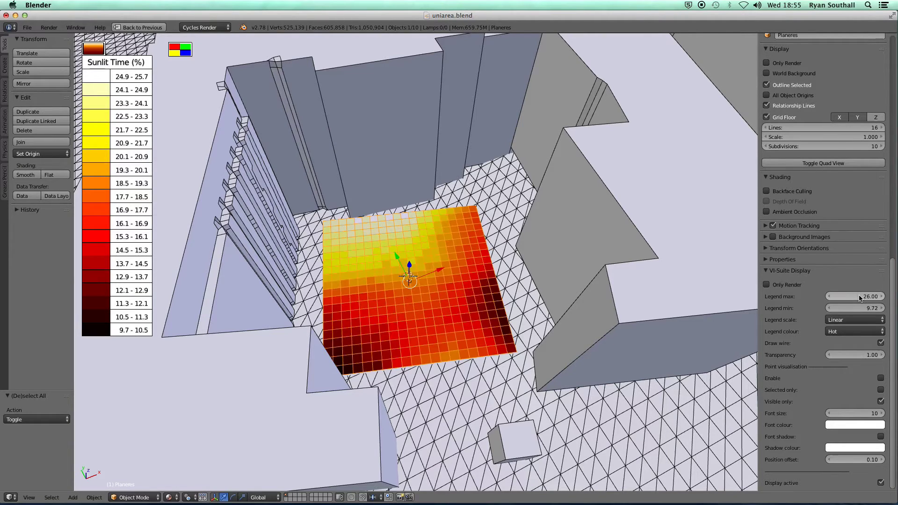
# Step: Try a legend minimum of 0 on the sunlit time results and raise it to 15
pyautogui.click(842, 309)
pyautogui.write('0')
pyautogui.press('Return')
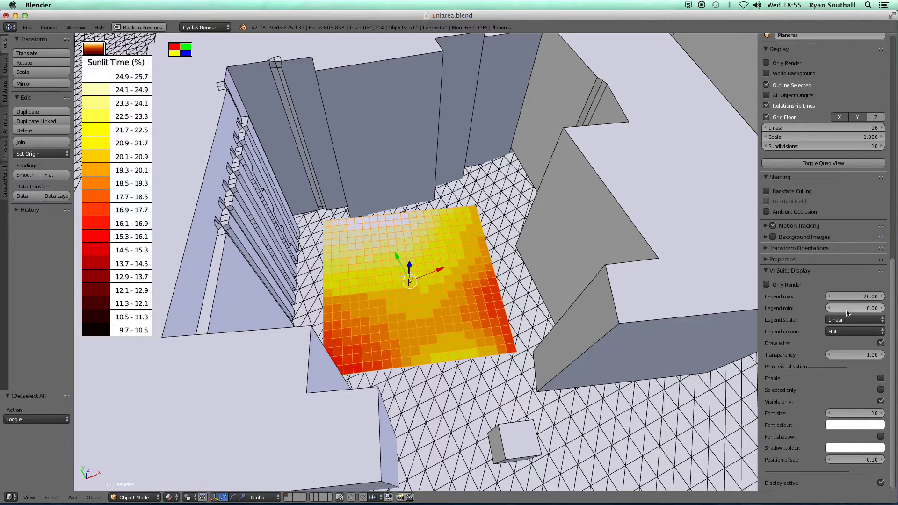
pyautogui.click(848, 309)
pyautogui.write('15')
pyautogui.press('Return')
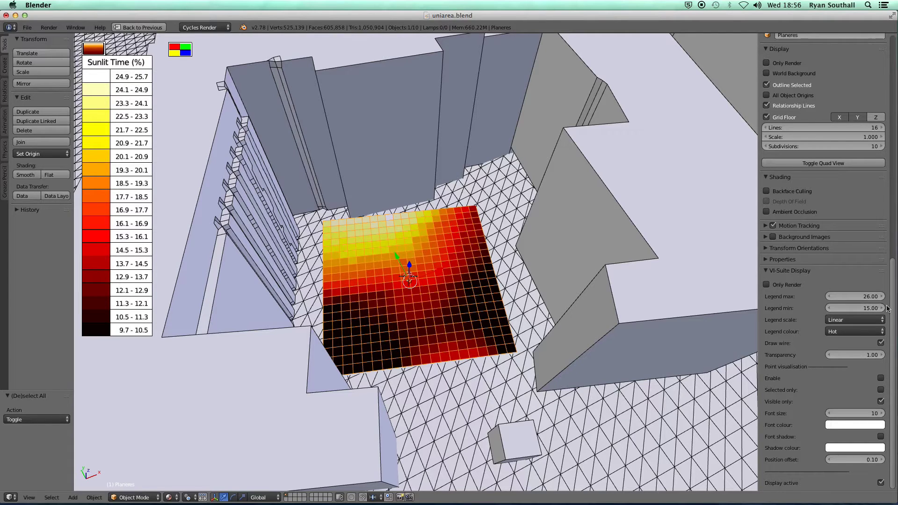
# Step: Try the Log legend scale on the sunlit time results and switch back to Linear
pyautogui.click(860, 322)
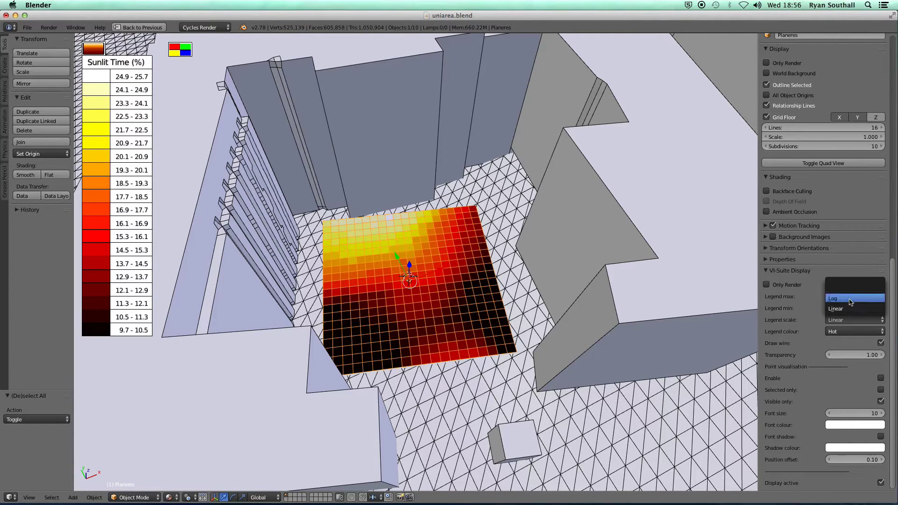
pyautogui.click(849, 299)
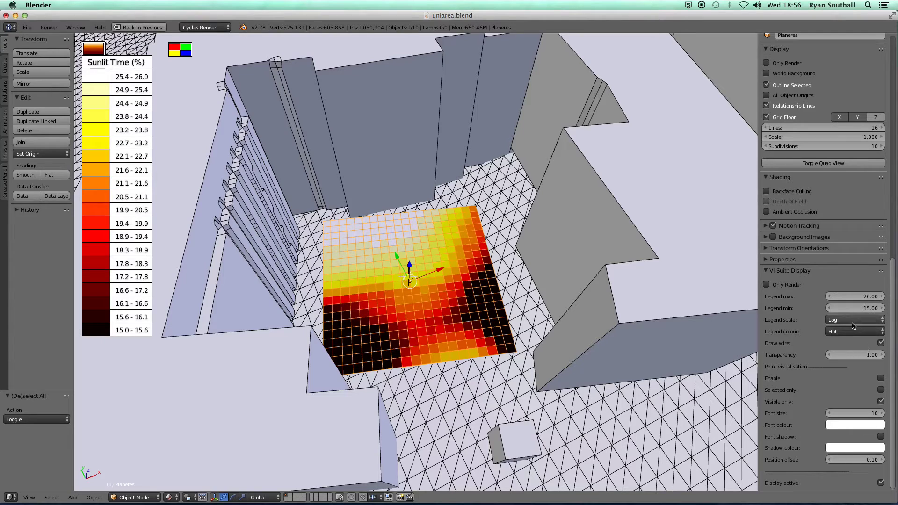
pyautogui.click(853, 323)
pyautogui.click(850, 309)
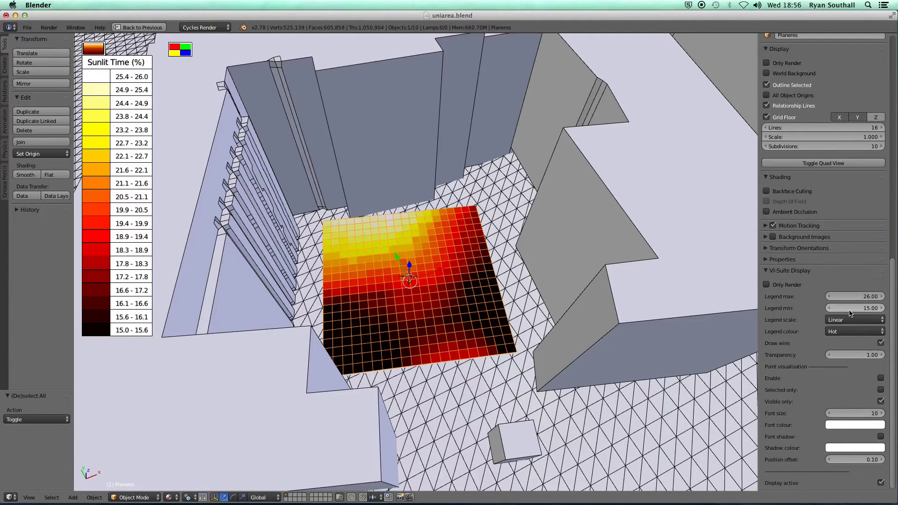
pyautogui.click(850, 322)
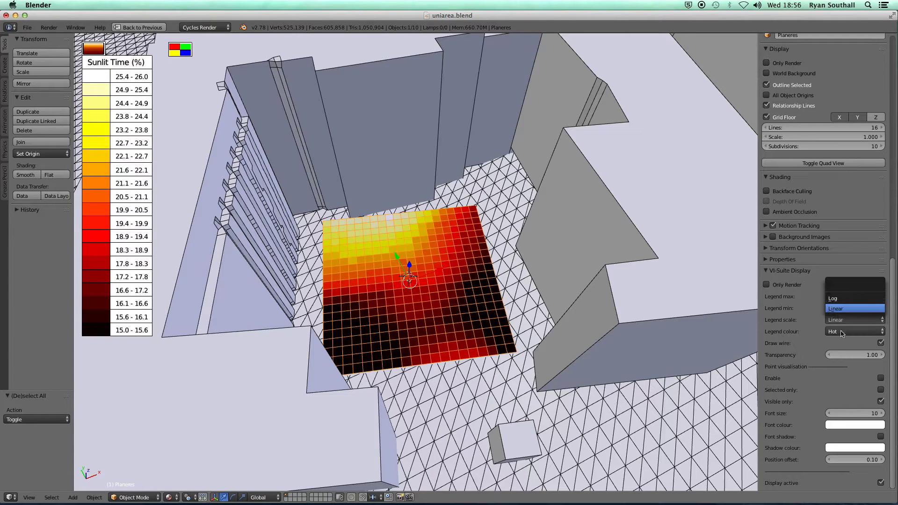
pyautogui.click(840, 309)
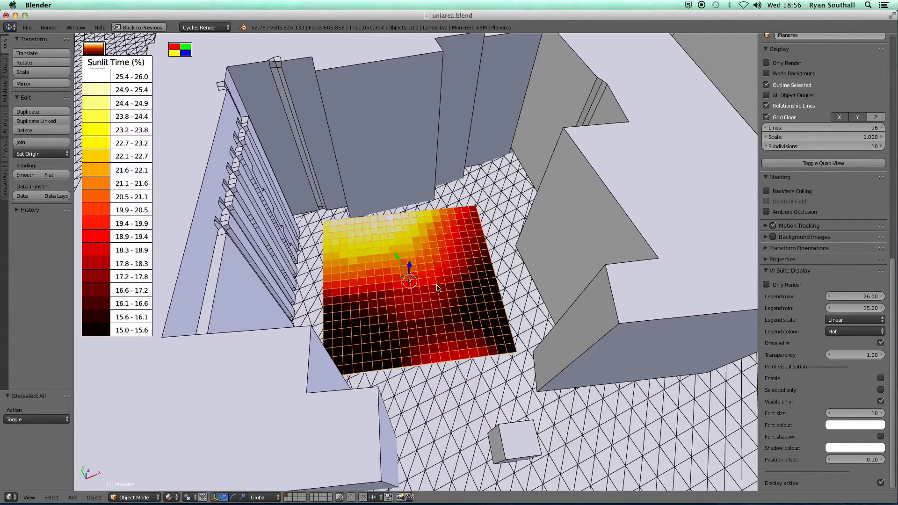
# Step: Turn off Draw wire on the result plane after comparing both display states, and try adjusting its transparency
pyautogui.click(881, 344)
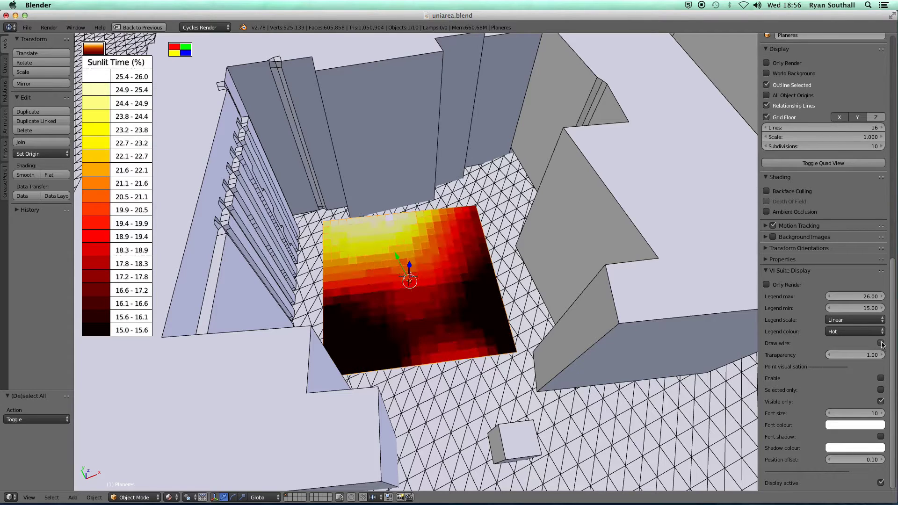
pyautogui.click(882, 344)
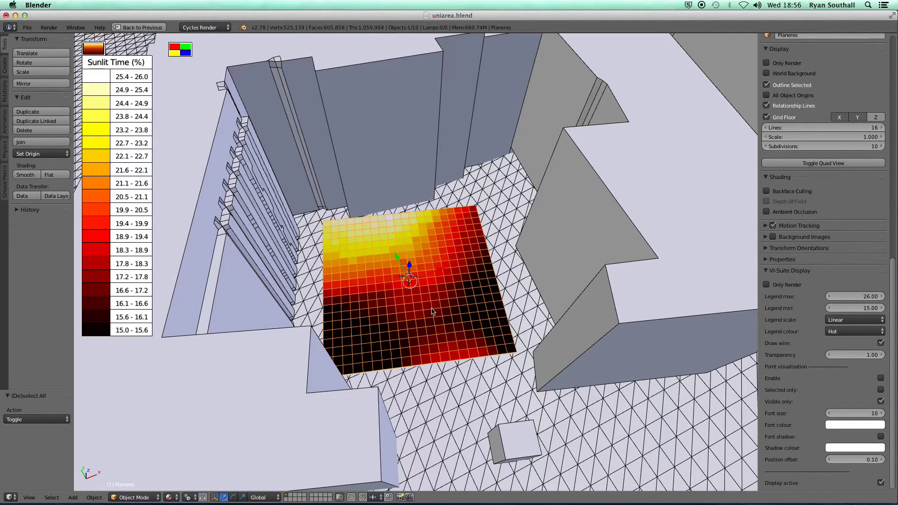
pyautogui.press('a')
pyautogui.moveTo(431, 311); pyautogui.dragTo(412, 312, button='middle')
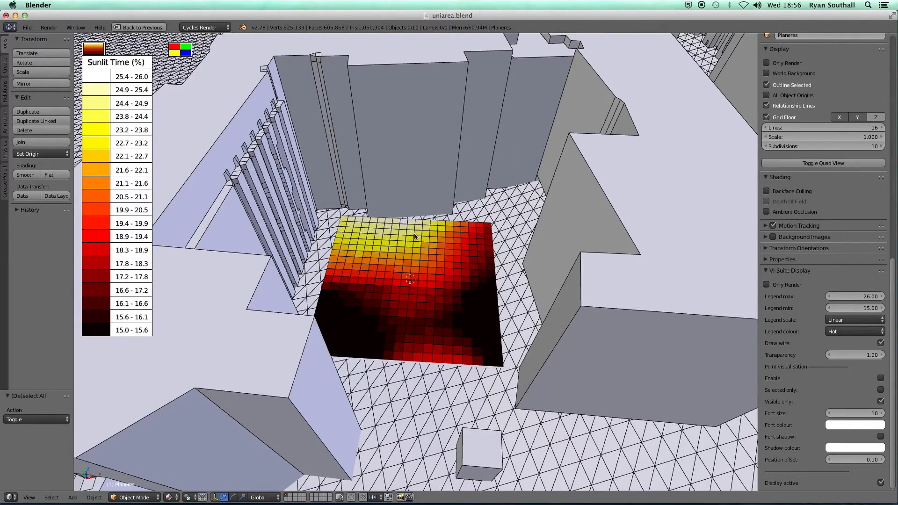
pyautogui.rightClick(451, 309)
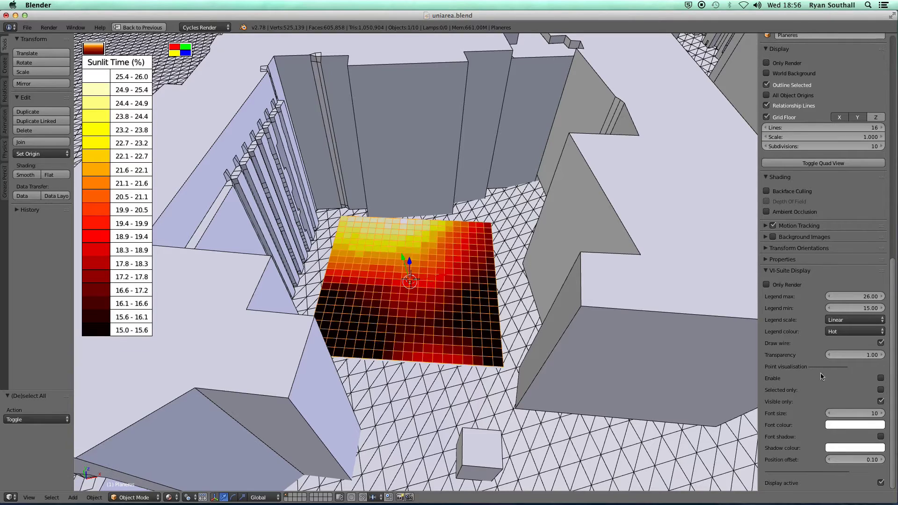
pyautogui.click(881, 343)
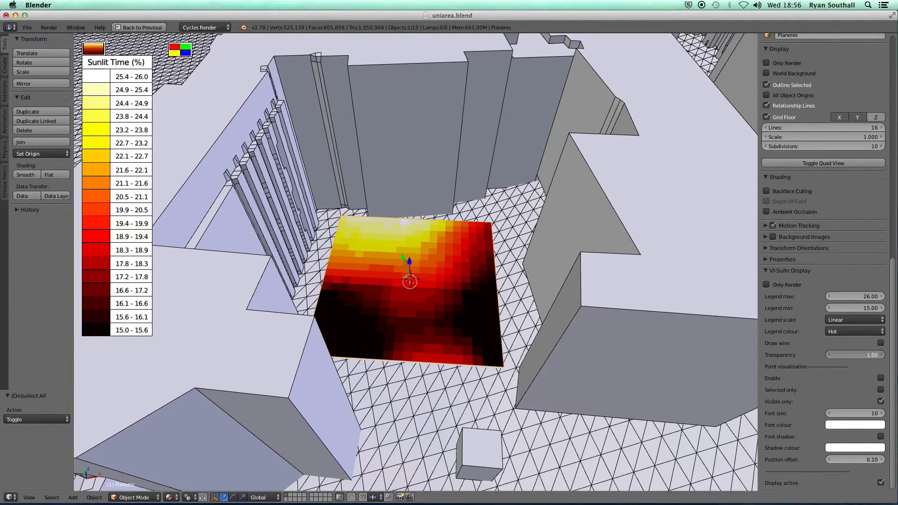
pyautogui.moveTo(855, 354)
pyautogui.mouseDown()
pyautogui.moveTo(827, 355)
pyautogui.moveTo(871, 355)
pyautogui.mouseUp()
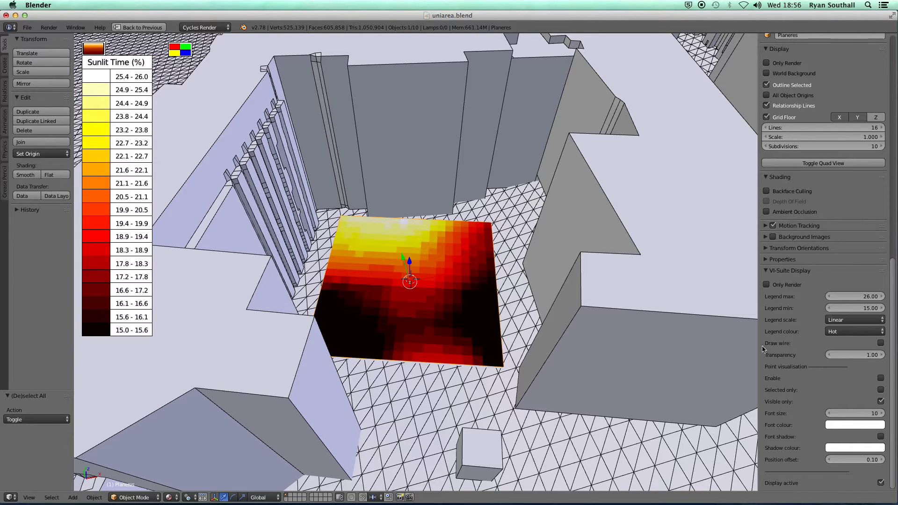
# Step: Enable point visualisation on the result plane without Visible only, and increase the value labels' font size to 28
pyautogui.scroll(3, 413, 300)
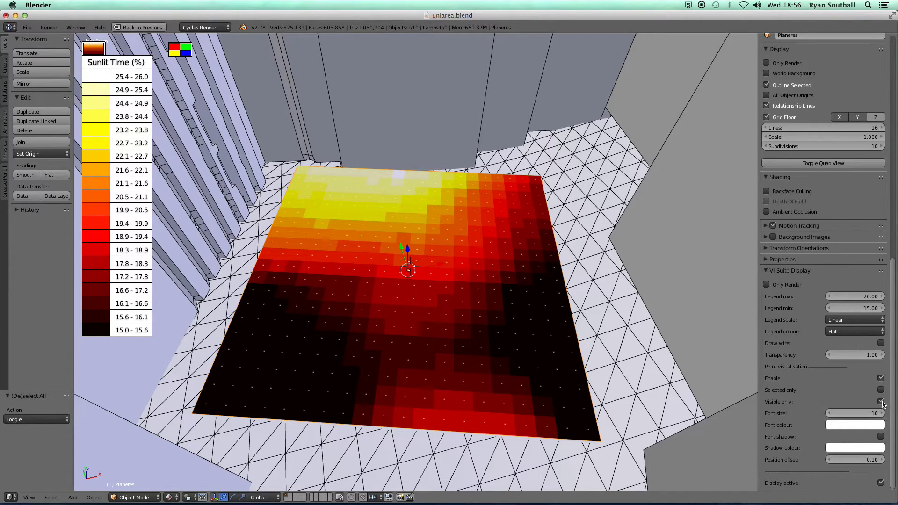
pyautogui.click(881, 402)
pyautogui.click(882, 414)
pyautogui.click(882, 413)
pyautogui.click(882, 414)
pyautogui.click(883, 415)
pyautogui.click(882, 414)
pyautogui.click(882, 415)
pyautogui.click(882, 415)
pyautogui.click(882, 415)
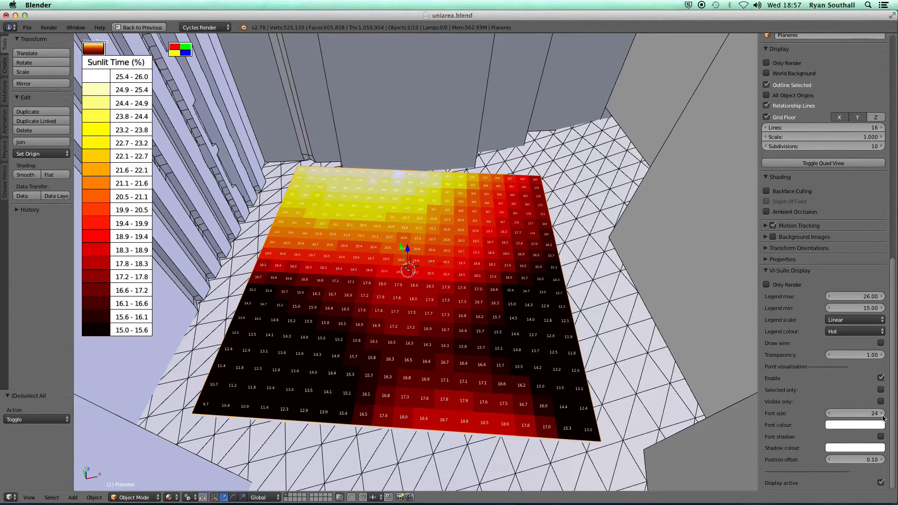
pyautogui.click(882, 415)
pyautogui.click(883, 415)
pyautogui.click(882, 414)
pyautogui.click(883, 414)
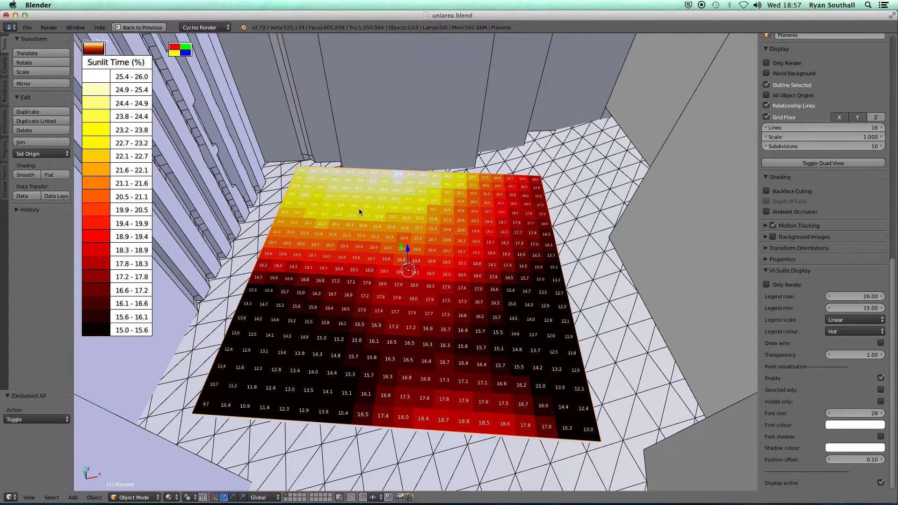
# Step: Examine the sunlit time values labelled on the individual cells along the far edge of the courtyard plane
pyautogui.moveTo(359, 209); pyautogui.dragTo(362, 220, button='middle')
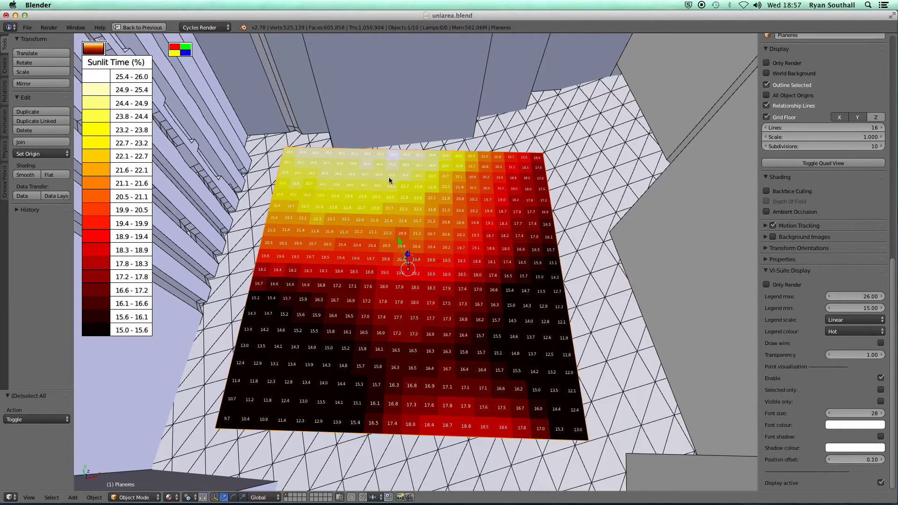
pyautogui.scroll(5, 389, 177)
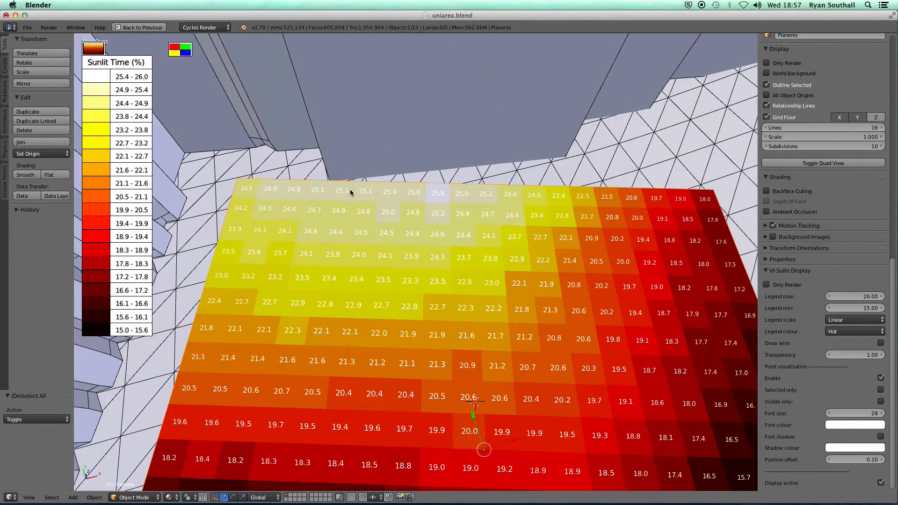
pyautogui.scroll(2, 350, 189)
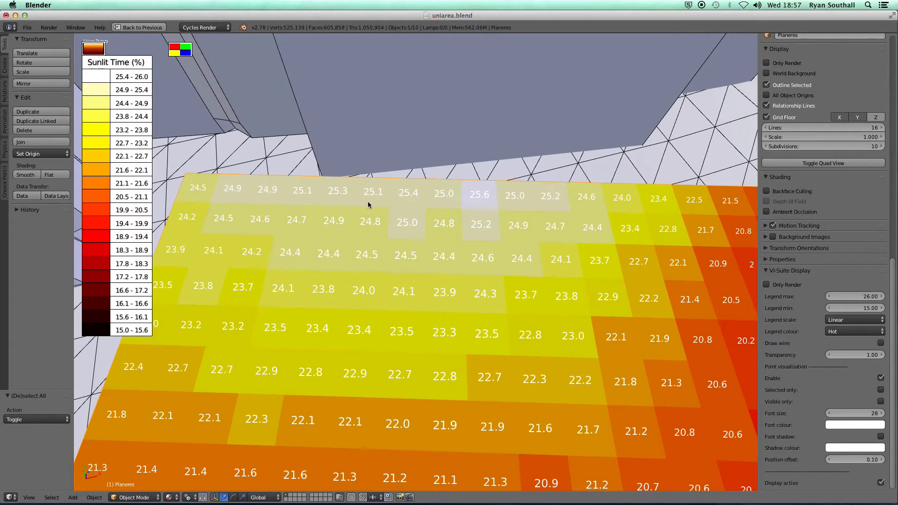
pyautogui.scroll(-5, 368, 201)
pyautogui.scroll(-2, 387, 312)
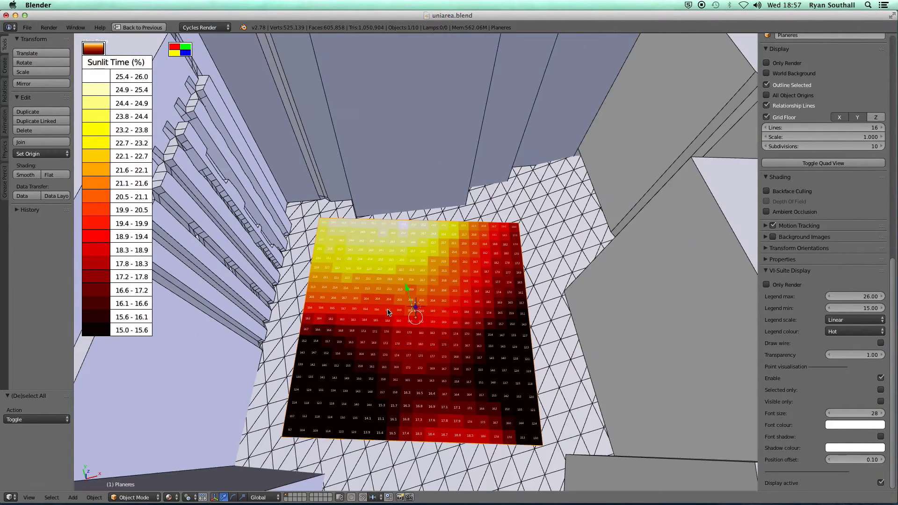
pyautogui.moveTo(407, 339); pyautogui.dragTo(400, 328, button='middle')
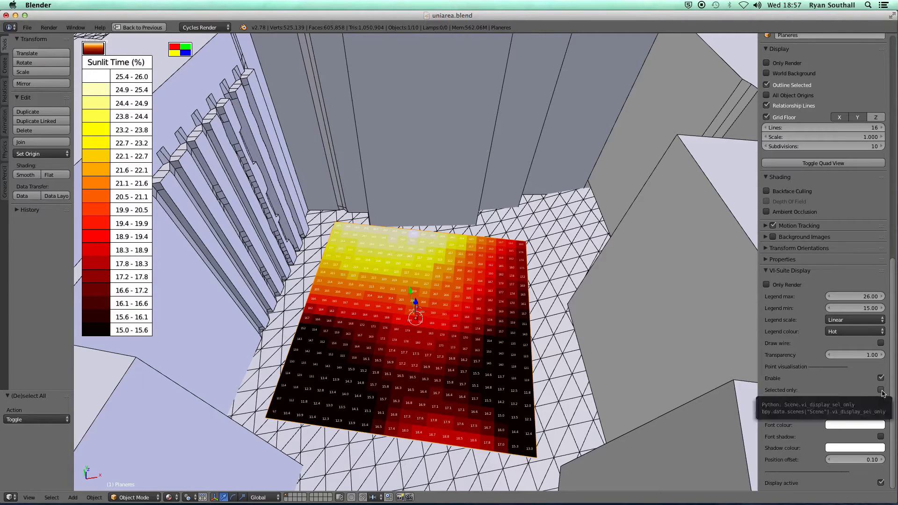
# Step: Limit the point values to selected objects, testing it with the building mesh selected before reselecting the result plane
pyautogui.rightClick(672, 235)
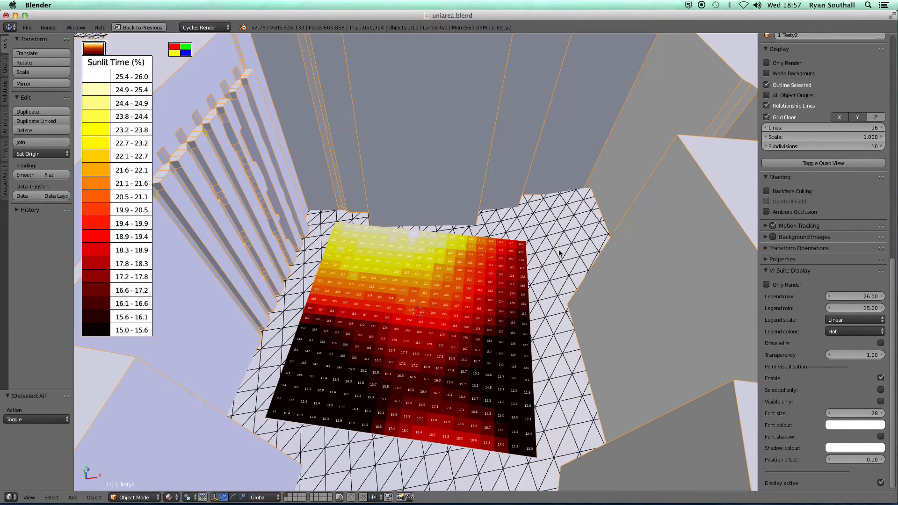
pyautogui.click(880, 390)
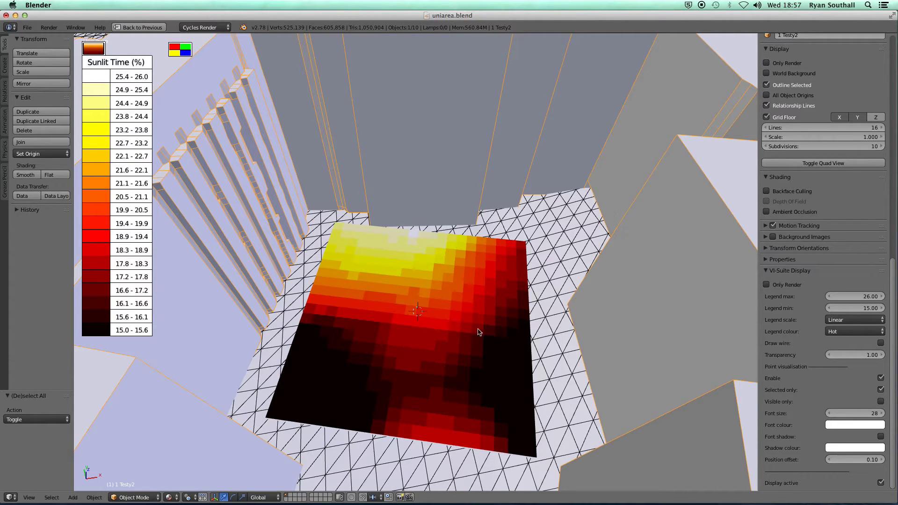
pyautogui.rightClick(415, 301)
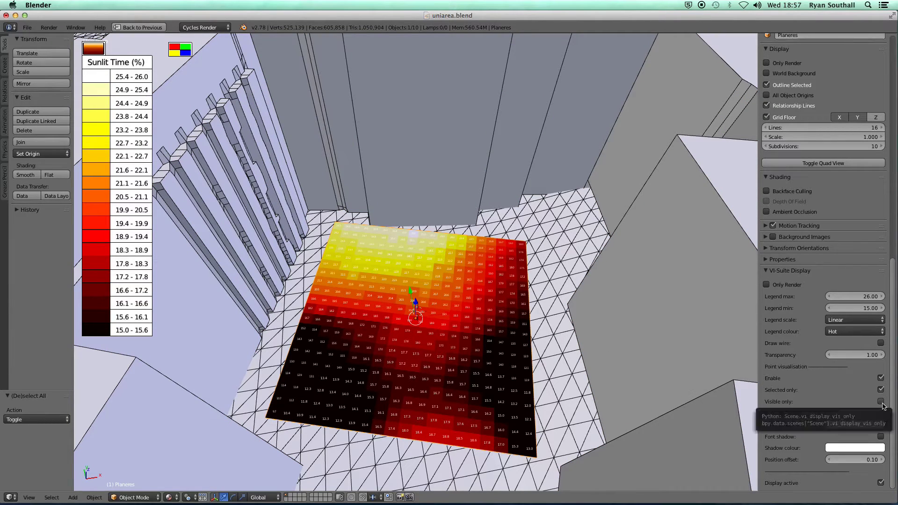
# Step: Compare Visible only off and on for point values hidden behind the building, leaving the option enabled
pyautogui.click(881, 402)
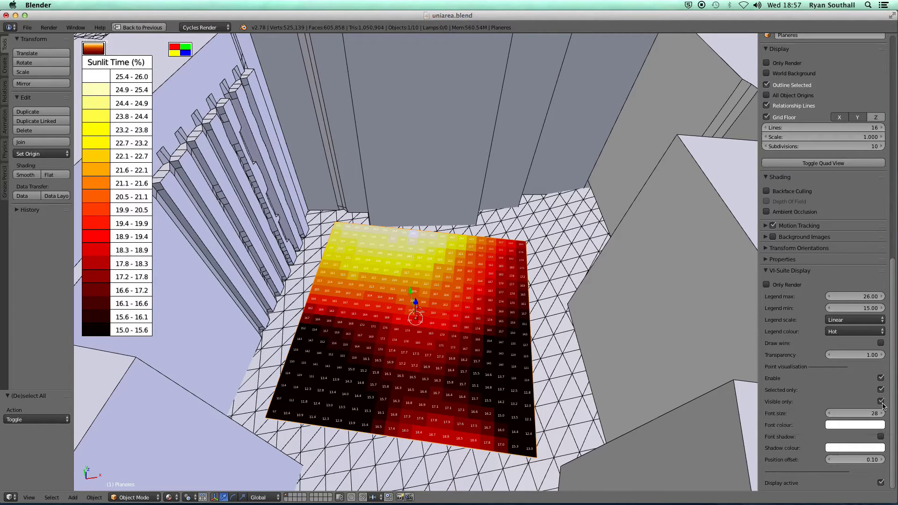
pyautogui.click(881, 402)
pyautogui.moveTo(581, 365); pyautogui.dragTo(531, 330, button='middle')
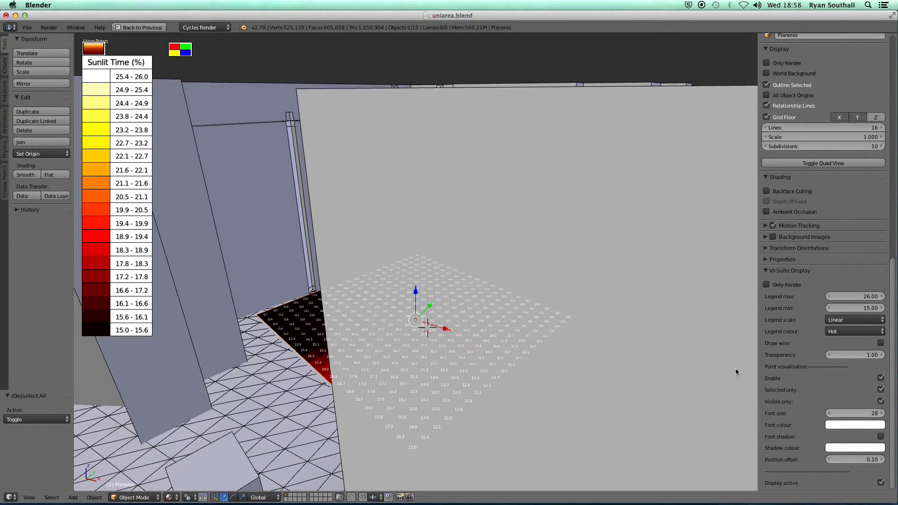
pyautogui.moveTo(570, 381); pyautogui.dragTo(608, 400, button='middle')
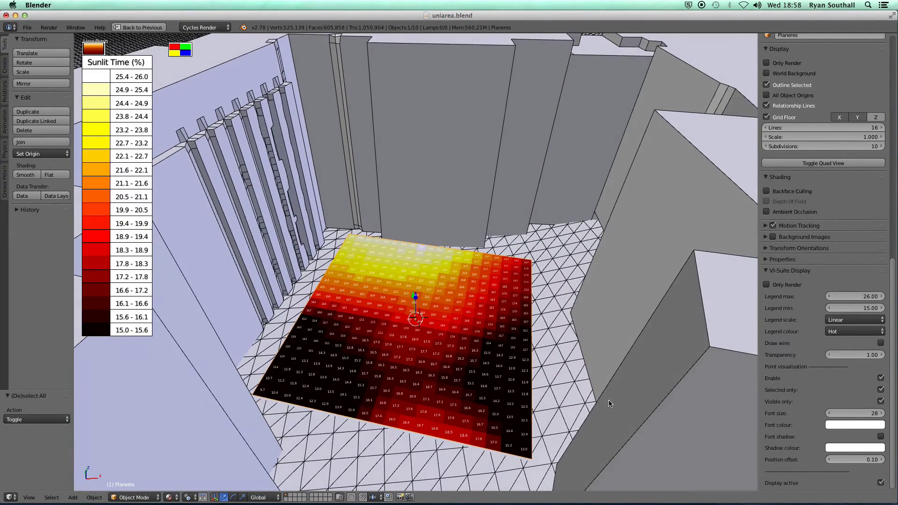
# Step: Turn off point visualisation on the courtyard result plane
pyautogui.scroll(5, 443, 350)
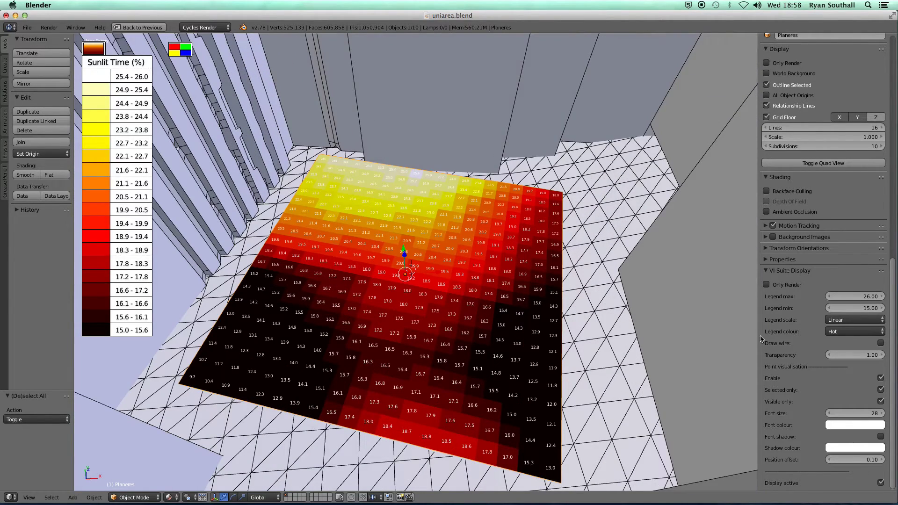
pyautogui.click(881, 379)
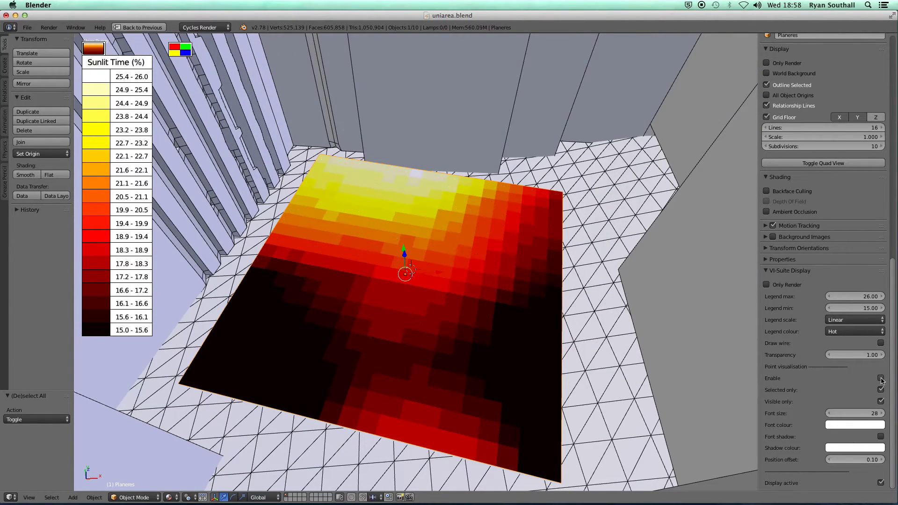
pyautogui.click(881, 379)
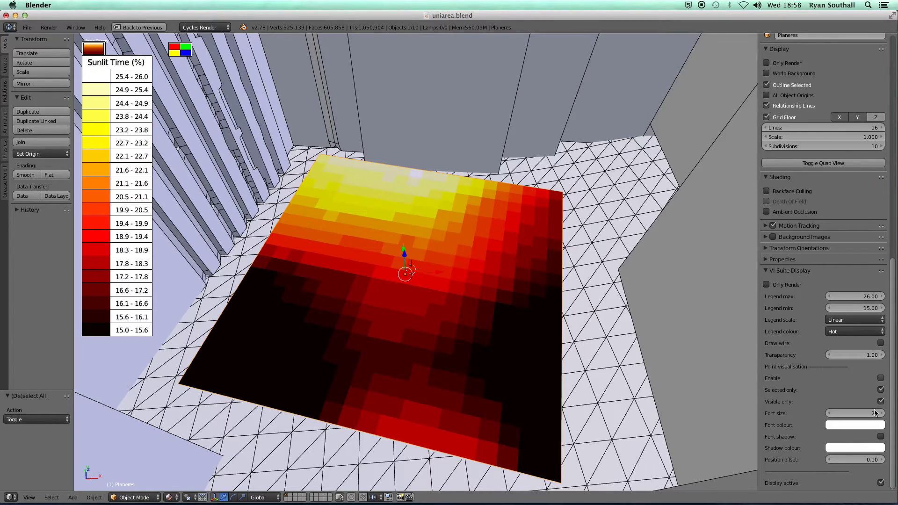
# Step: Enable point visualisation with font shadow on the result plane and set the value labels' shadow colour to green
pyautogui.click(855, 424)
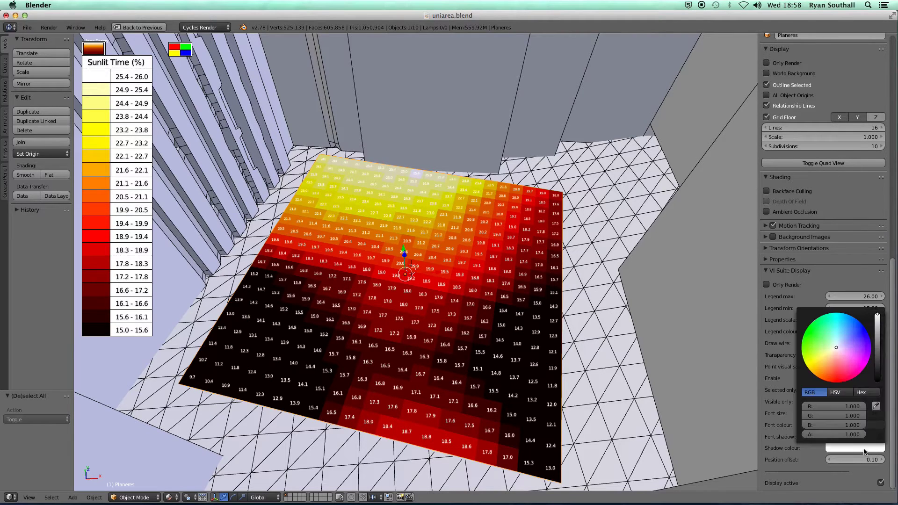
pyautogui.click(834, 349)
pyautogui.click(809, 336)
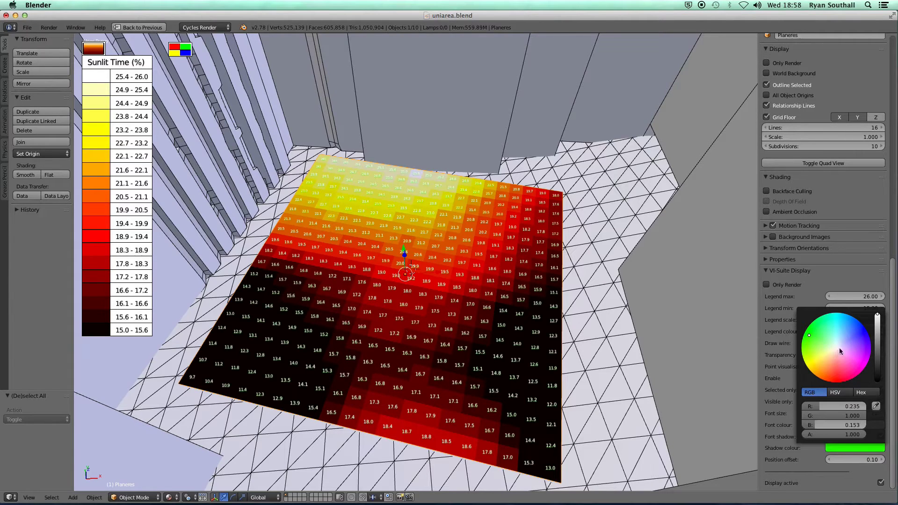
pyautogui.click(807, 333)
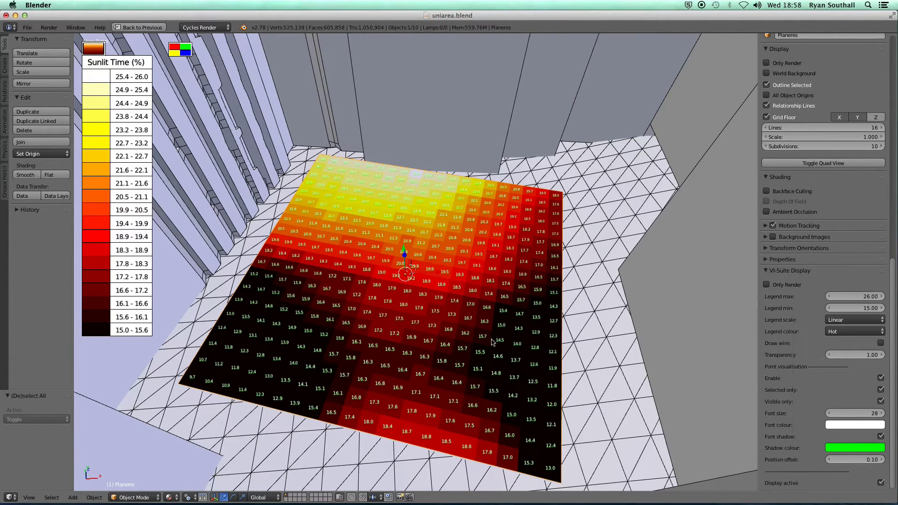
pyautogui.scroll(6, 448, 345)
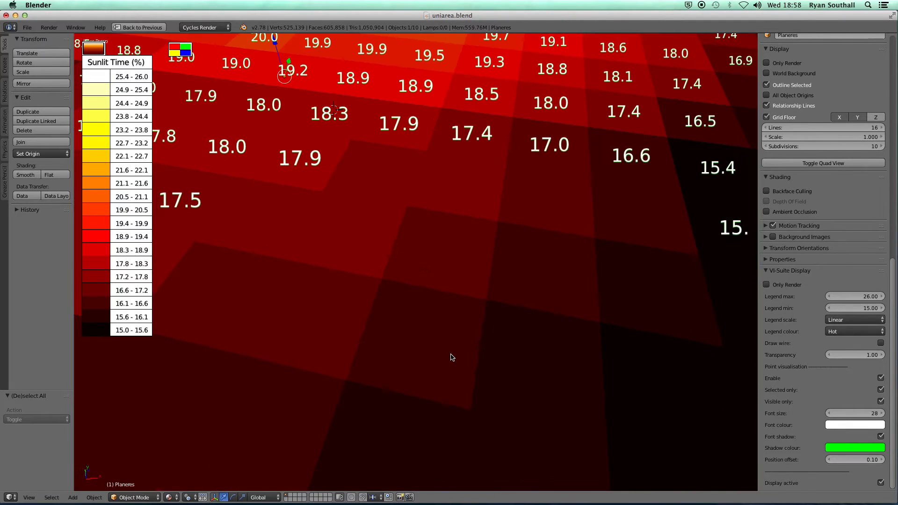
pyautogui.scroll(-3, 451, 357)
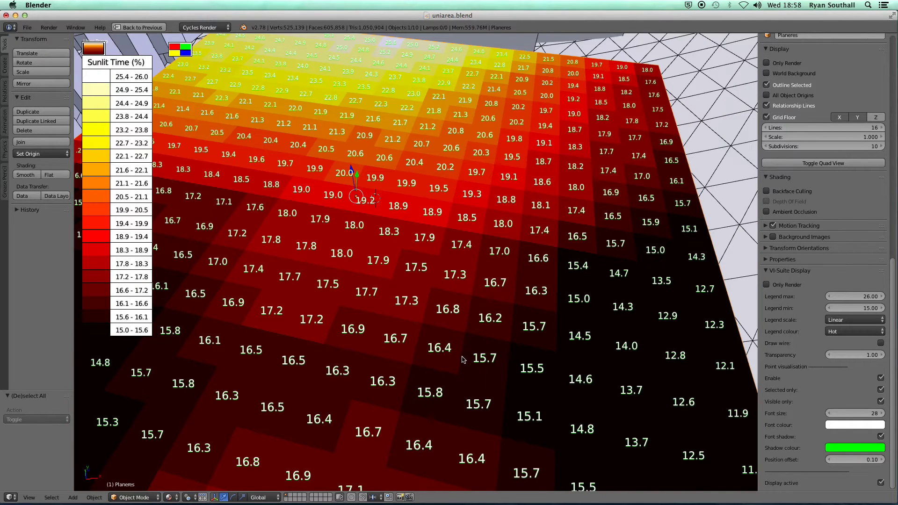
pyautogui.scroll(-2, 463, 360)
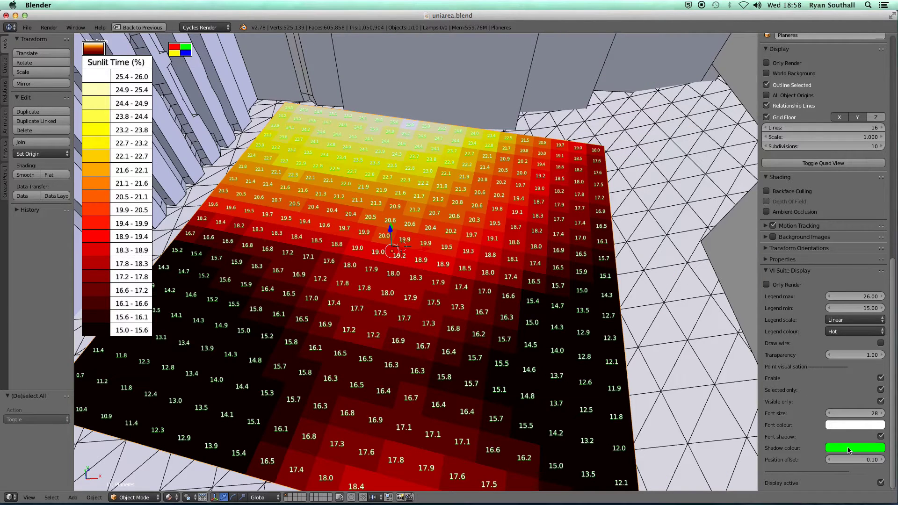
# Step: Change the point values' shadow colour to red and turn off point visualisation
pyautogui.click(849, 450)
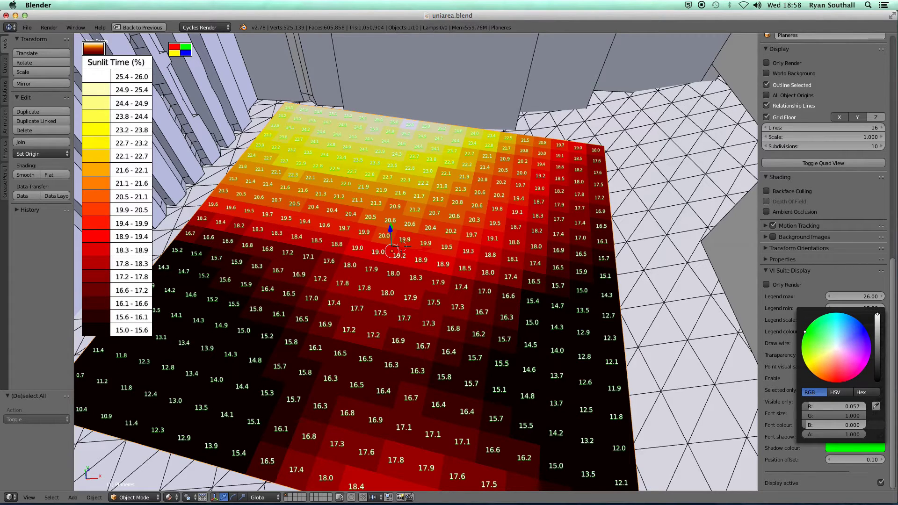
pyautogui.moveTo(805, 331); pyautogui.dragTo(849, 380)
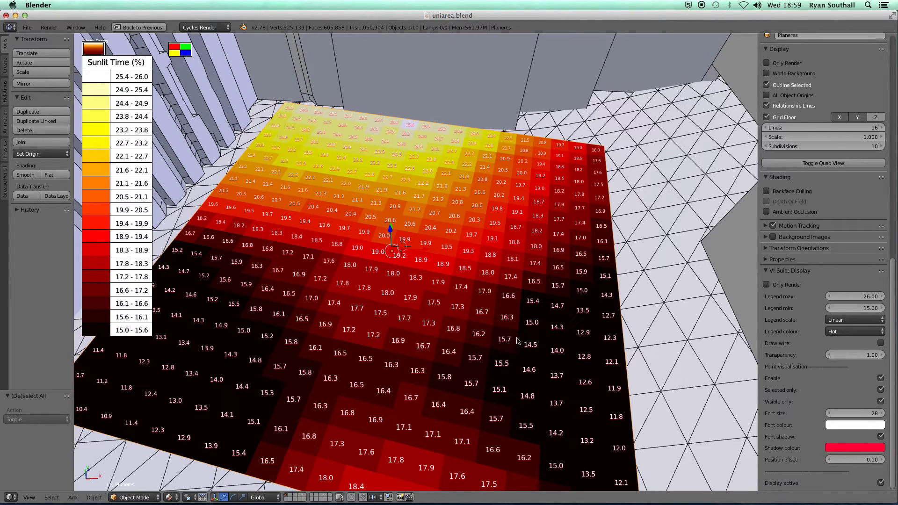
pyautogui.click(881, 378)
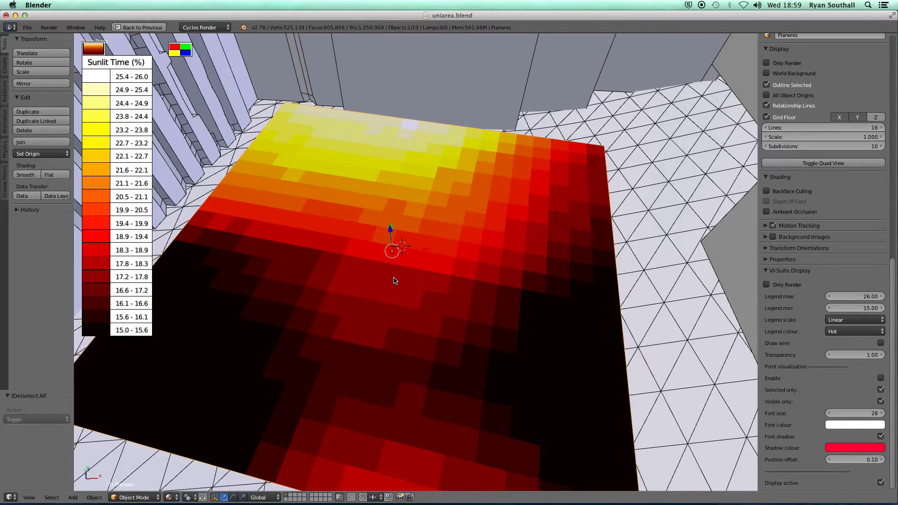
# Step: Deactivate the VI-Suite shadow results display
pyautogui.scroll(-3, 394, 281)
pyautogui.scroll(-2, 394, 281)
pyautogui.moveTo(382, 306)
pyautogui.mouseDown(button='middle')
pyautogui.moveTo(408, 301)
pyautogui.moveTo(390, 293)
pyautogui.mouseUp(button='middle')
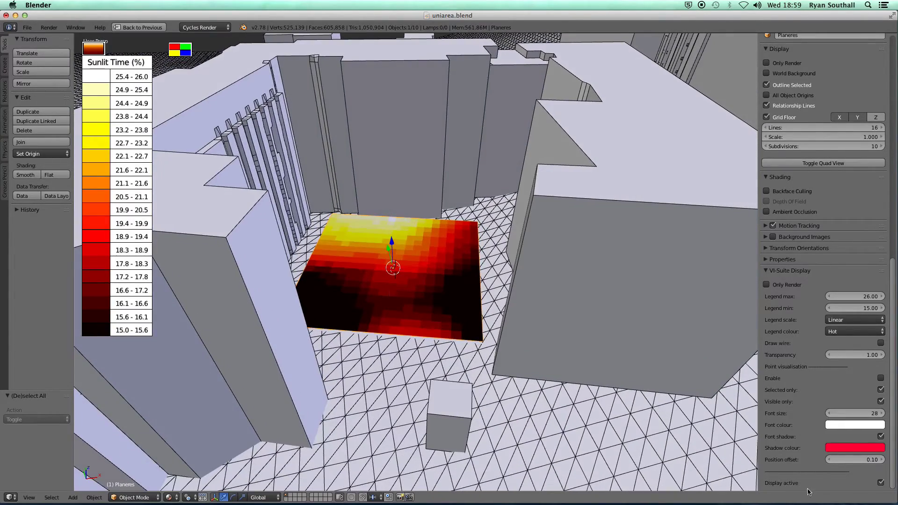
pyautogui.click(882, 483)
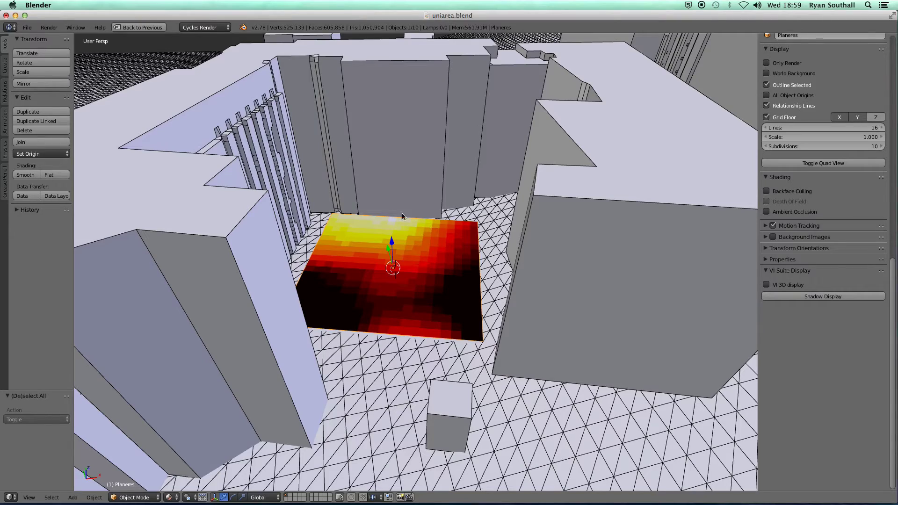
# Step: Delete the shadow result plane and the original sensor plane beneath it in the courtyard
pyautogui.scroll(2, 370, 274)
pyautogui.moveTo(375, 277); pyautogui.dragTo(401, 288, button='middle')
pyautogui.scroll(1, 401, 288)
pyautogui.scroll(1, 420, 269)
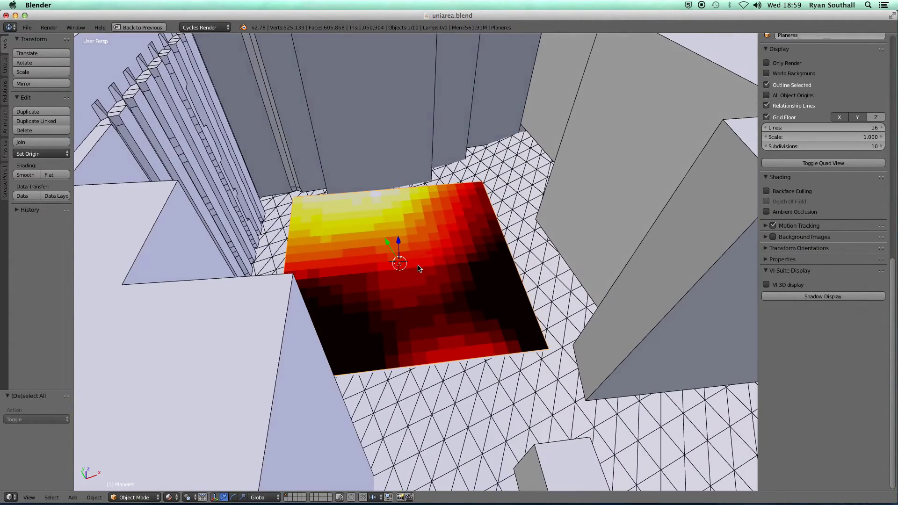
pyautogui.scroll(-3, 418, 261)
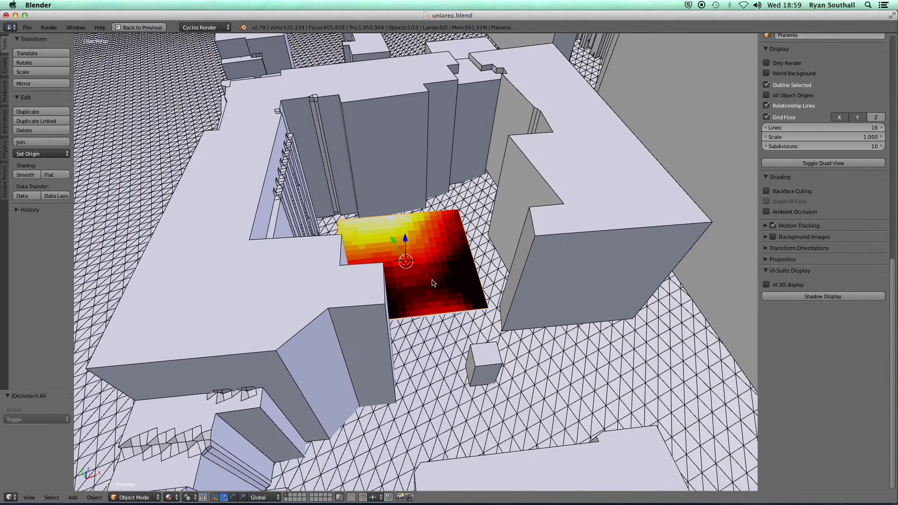
pyautogui.press('x')
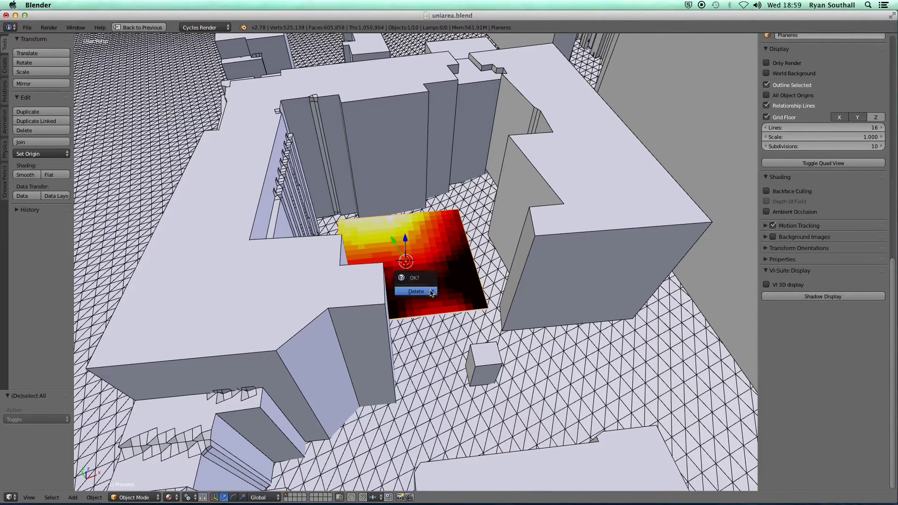
pyautogui.click(434, 291)
pyautogui.rightClick(433, 290)
pyautogui.press('x')
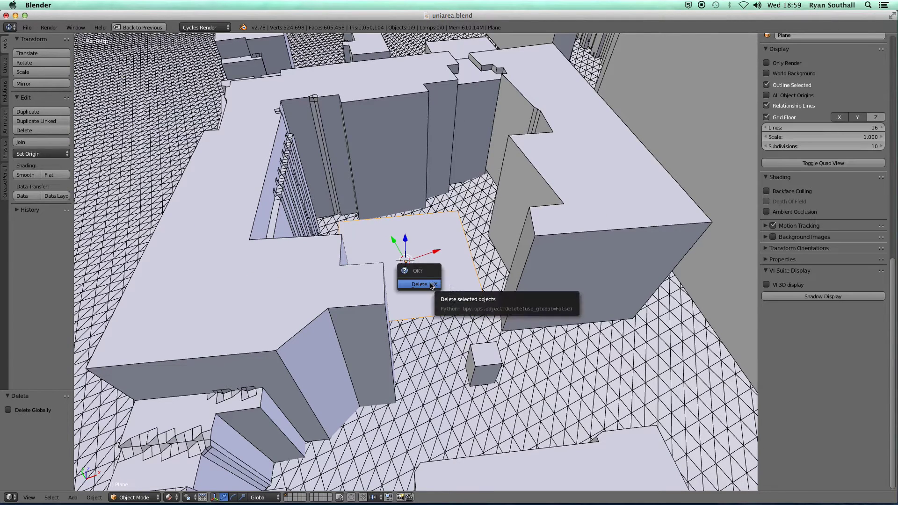
pyautogui.click(433, 285)
# Step: Select the terrain mesh surrounding the buildings
pyautogui.scroll(-6, 430, 289)
pyautogui.scroll(-2, 429, 290)
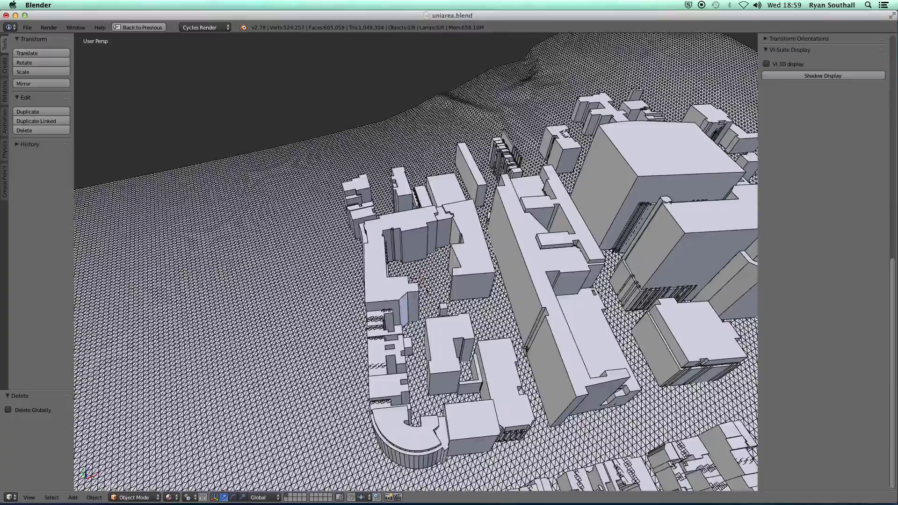
pyautogui.moveTo(429, 290); pyautogui.dragTo(341, 319, button='middle')
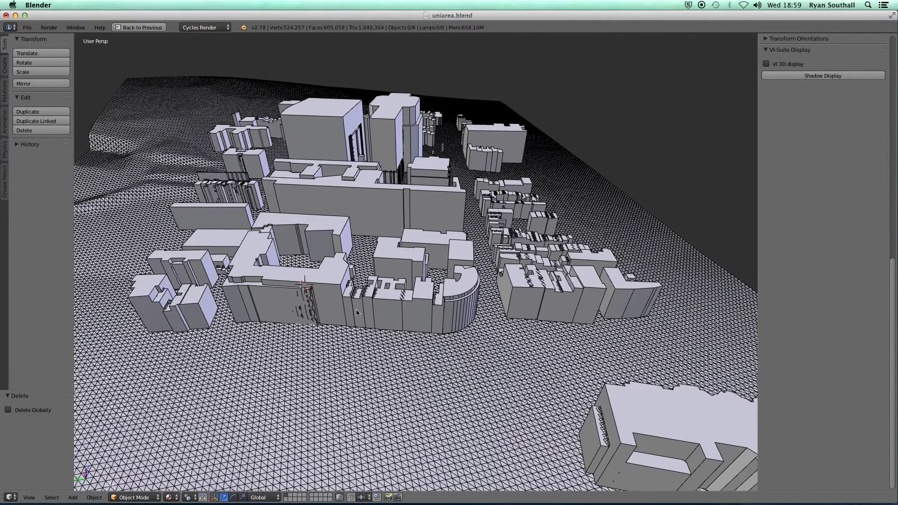
pyautogui.scroll(-3, 378, 373)
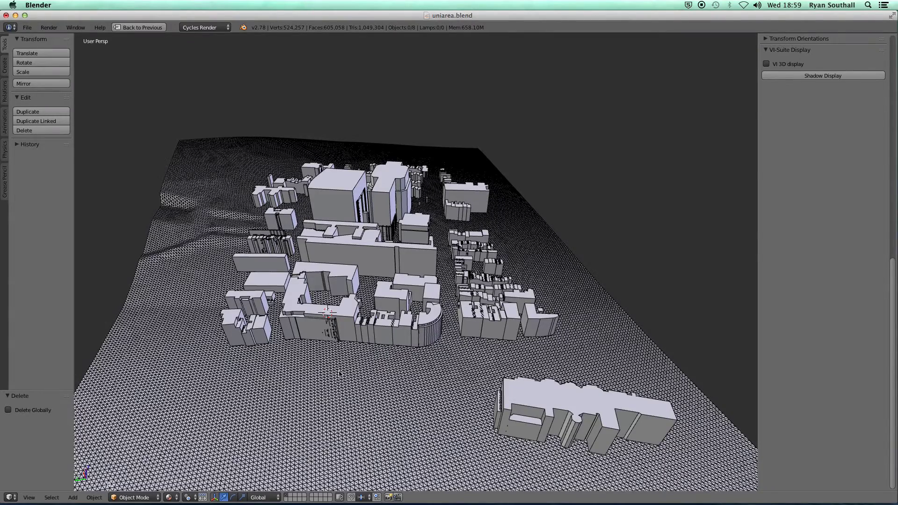
pyautogui.rightClick(347, 400)
pyautogui.moveTo(346, 399); pyautogui.dragTo(306, 389, button='middle')
pyautogui.scroll(5, 316, 395)
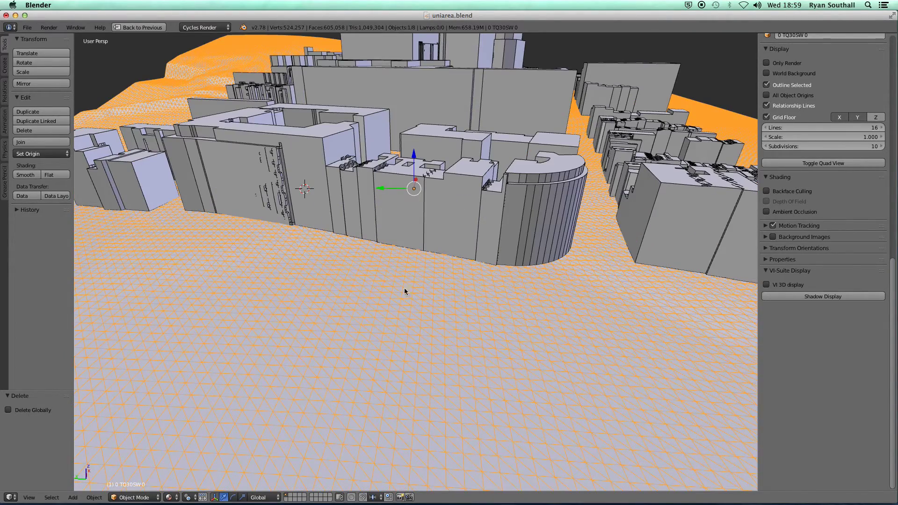
pyautogui.scroll(-8, 397, 313)
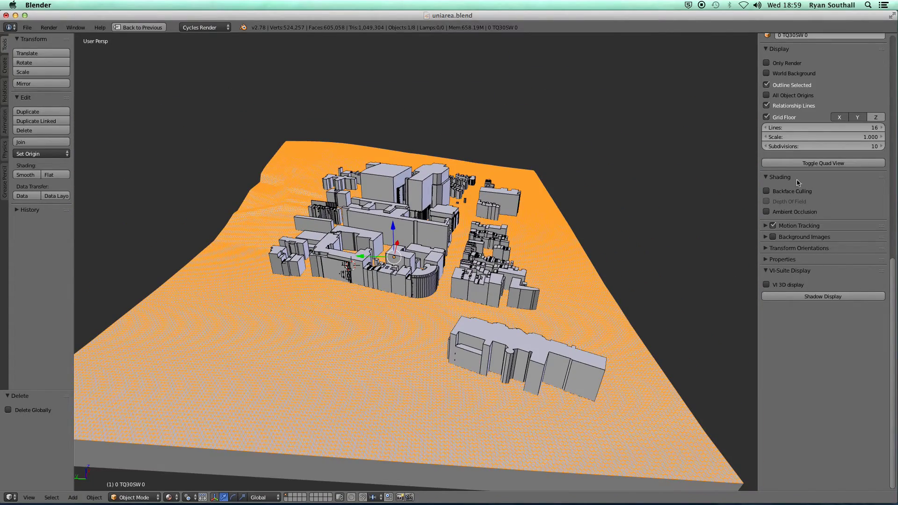
# Step: Restore the full editor layout and assign the Sensor material to the terrain's first material slot
pyautogui.hotkey('ctrl', 'Up')
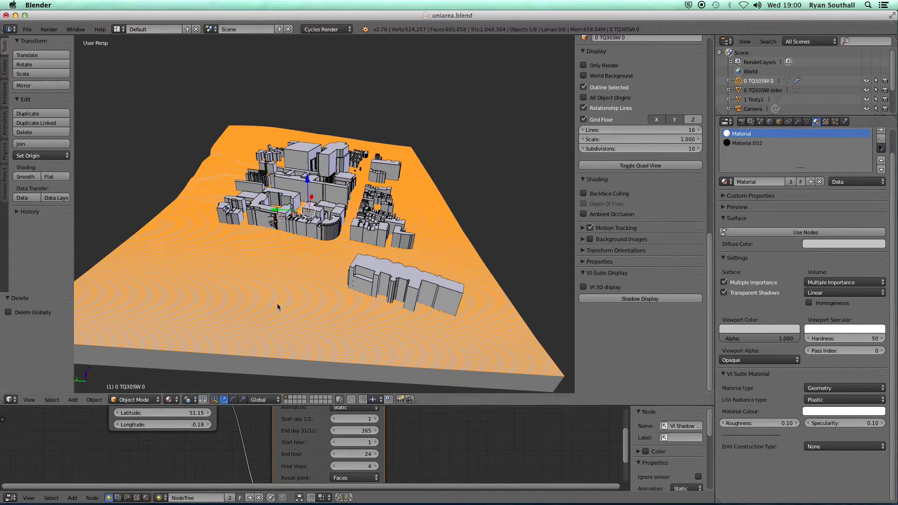
pyautogui.moveTo(280, 295); pyautogui.dragTo(331, 244, button='middle')
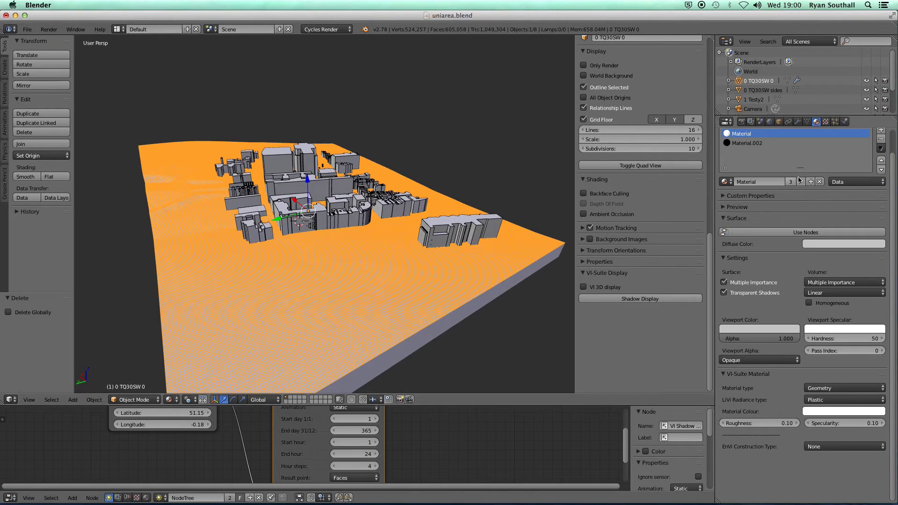
pyautogui.scroll(2, 894, 186)
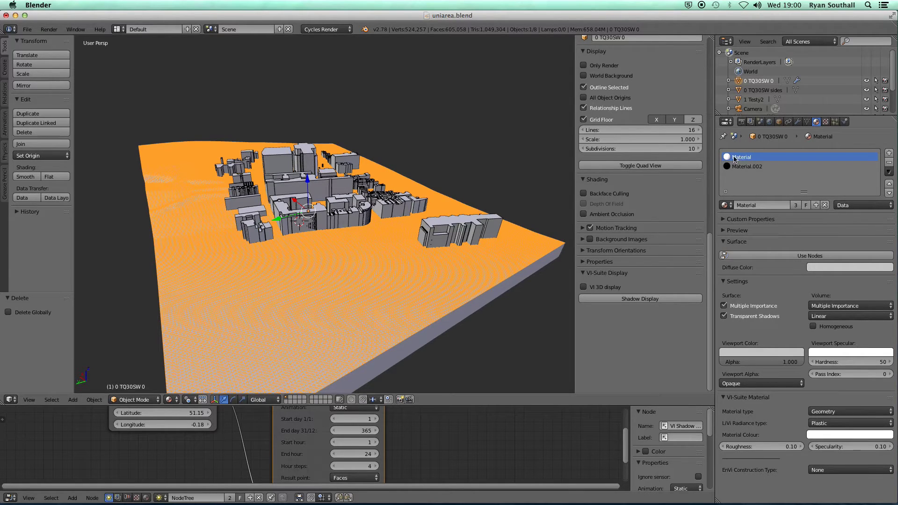
pyautogui.click(726, 205)
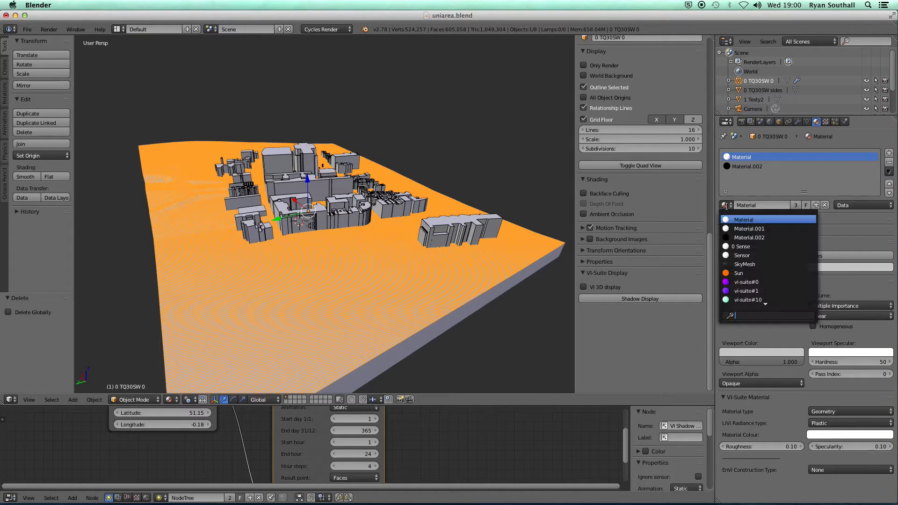
pyautogui.click(747, 255)
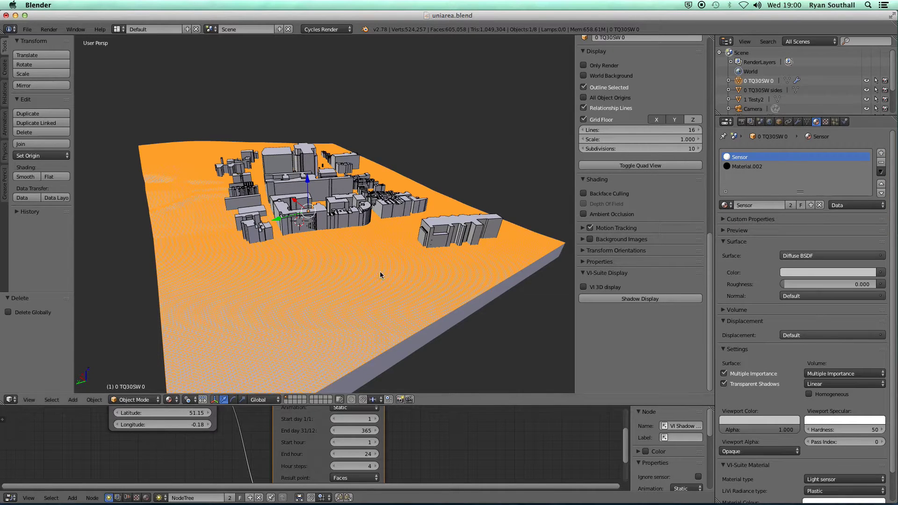
# Step: Enlarge the node editor so that the whole VI Shadow Study node can be accessed
pyautogui.moveTo(380, 275); pyautogui.dragTo(300, 281, button='middle')
pyautogui.scroll(3, 321, 273)
pyautogui.scroll(2, 321, 271)
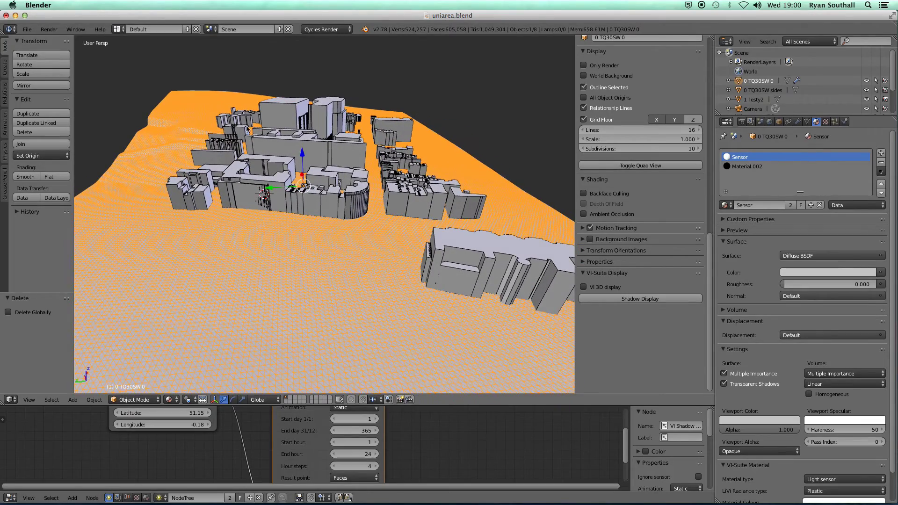
pyautogui.scroll(5, 270, 307)
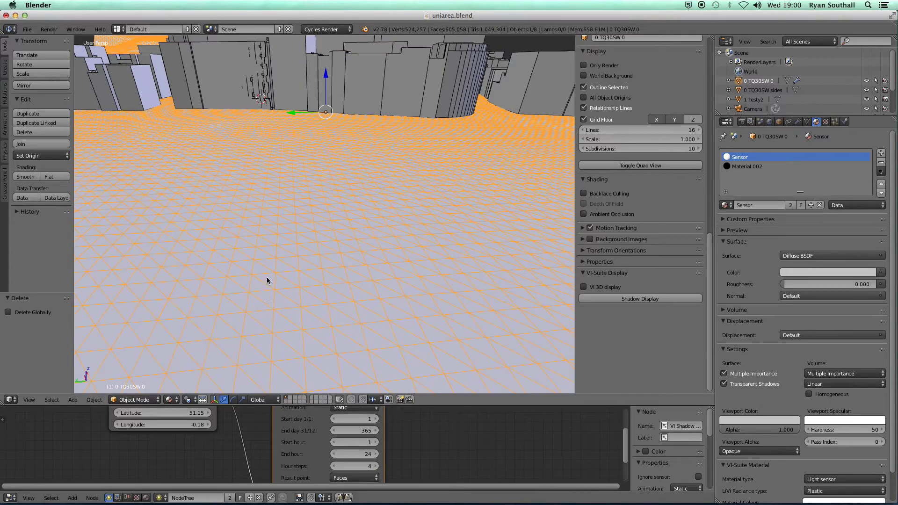
pyautogui.scroll(-6, 294, 278)
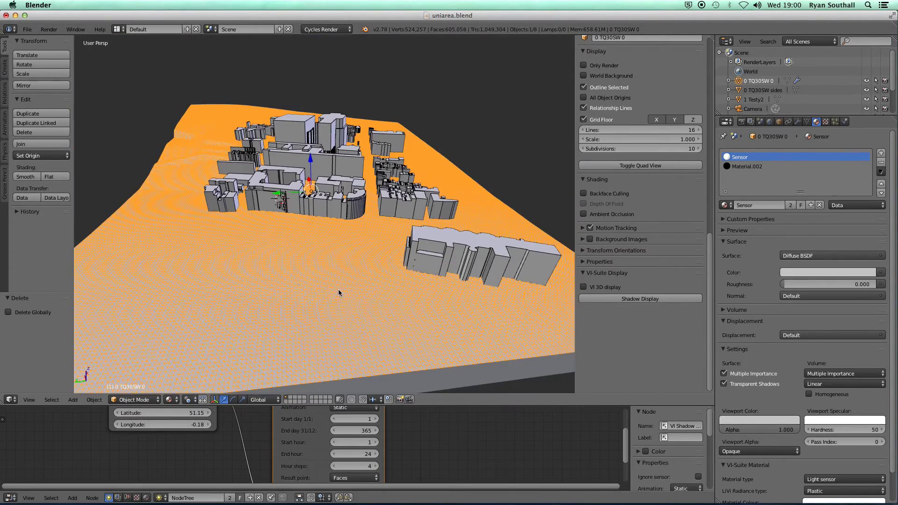
pyautogui.moveTo(337, 294); pyautogui.dragTo(295, 292, button='middle')
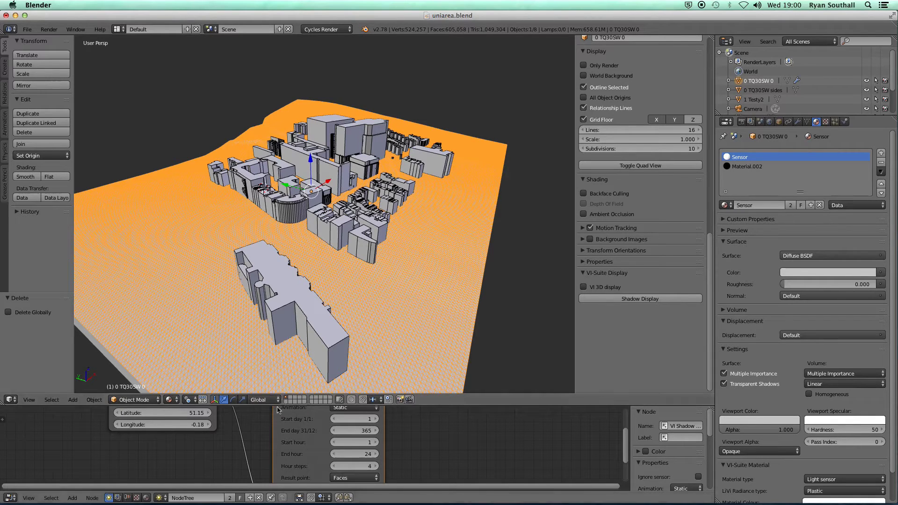
pyautogui.moveTo(267, 406); pyautogui.dragTo(267, 286)
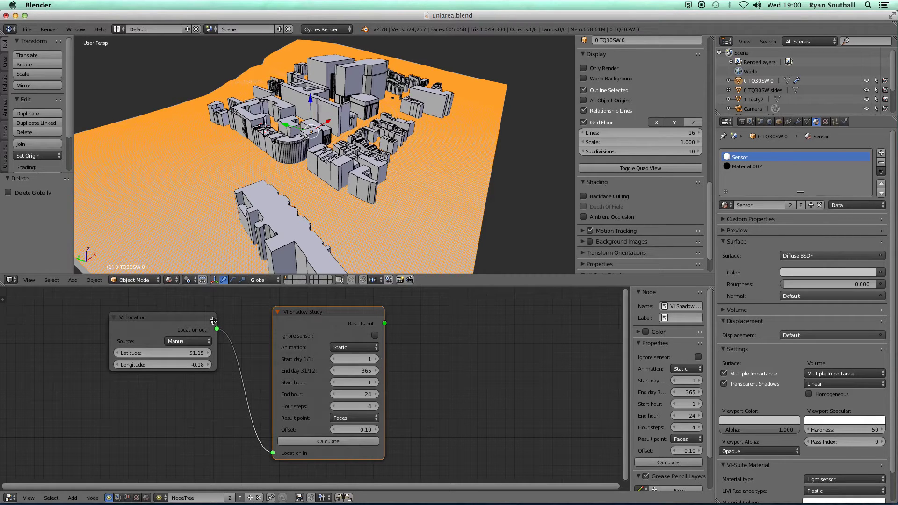
# Step: Set the VI Shadow Study's end day to 10 and its hour steps to 2
pyautogui.click(351, 370)
pyautogui.write('10')
pyautogui.press('Return')
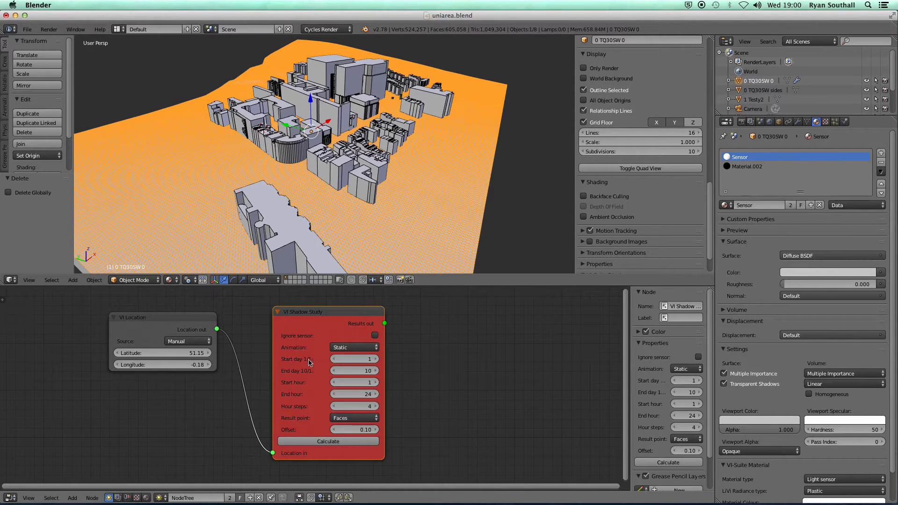
pyautogui.click(366, 370)
pyautogui.click(353, 406)
pyautogui.press('Return')
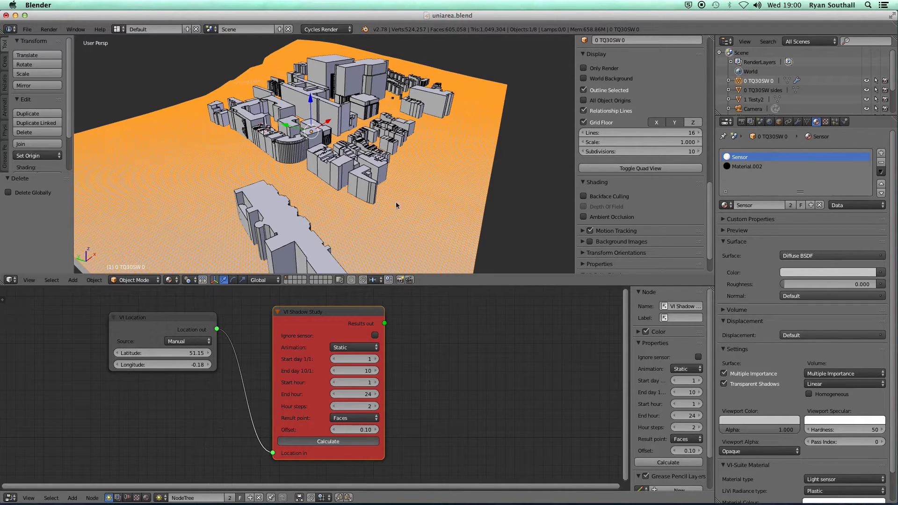
# Step: Calculate the shadow study on the terrain, moving the main and progress windows apart to monitor the calculation
pyautogui.moveTo(310, 19); pyautogui.dragTo(354, 258)
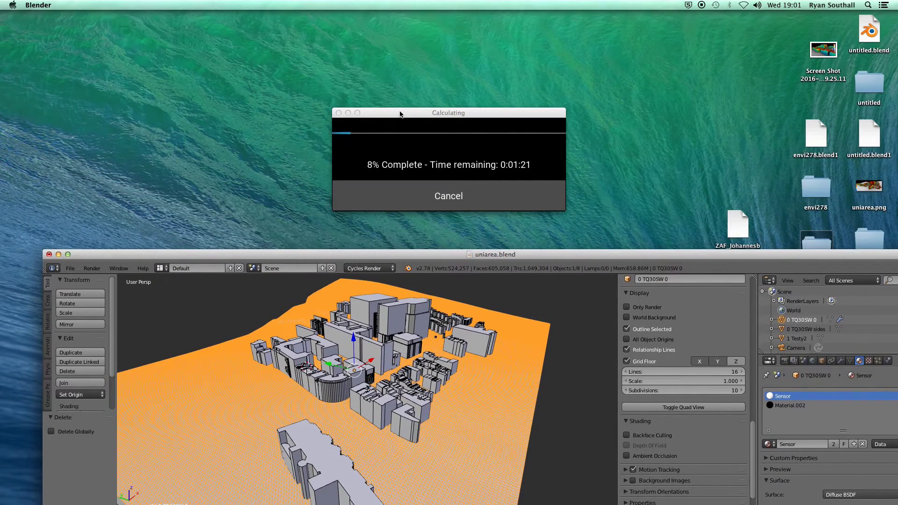
pyautogui.moveTo(401, 115); pyautogui.dragTo(322, 37)
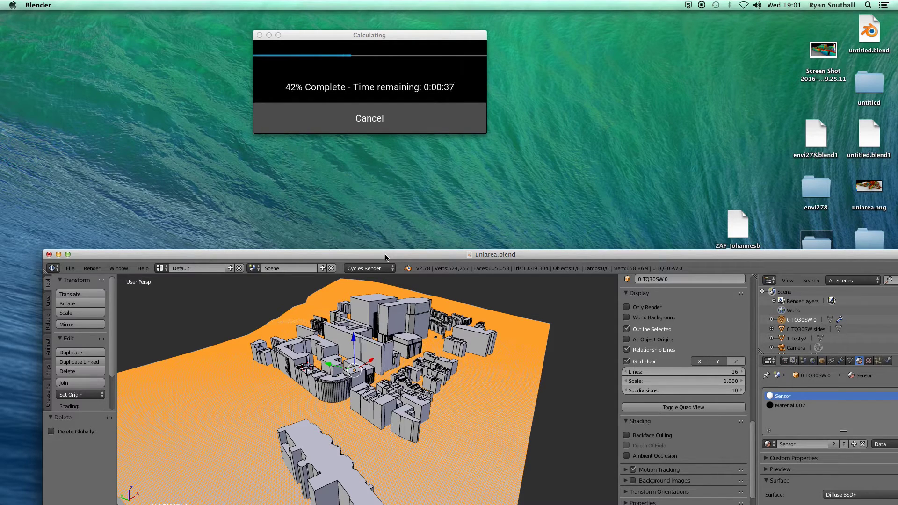
pyautogui.moveTo(386, 257); pyautogui.dragTo(364, 182)
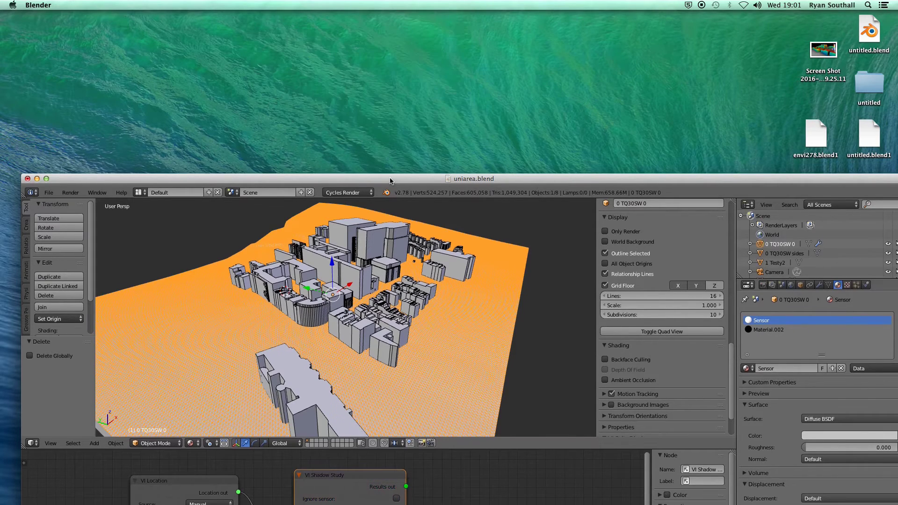
# Step: Move the main window back to fill the desktop and display the shadow study results on the terrain
pyautogui.moveTo(390, 179); pyautogui.dragTo(369, 16)
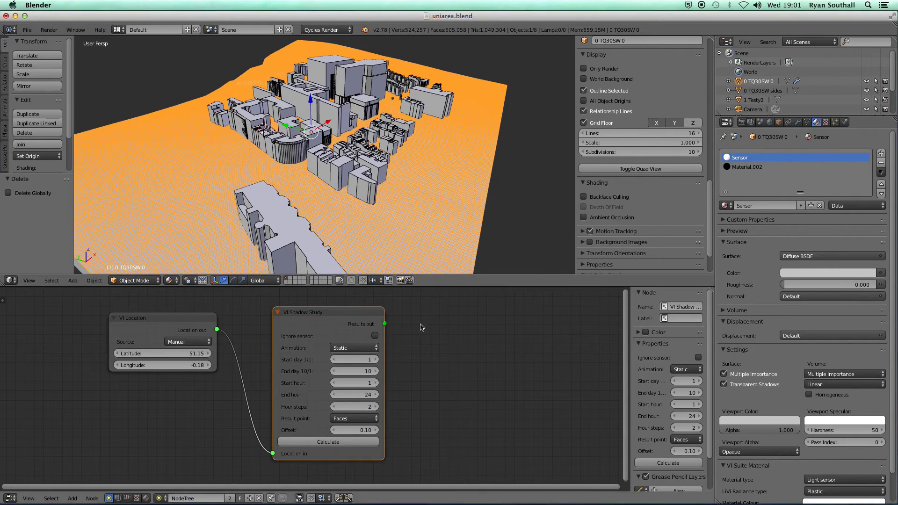
pyautogui.moveTo(711, 208); pyautogui.dragTo(710, 225)
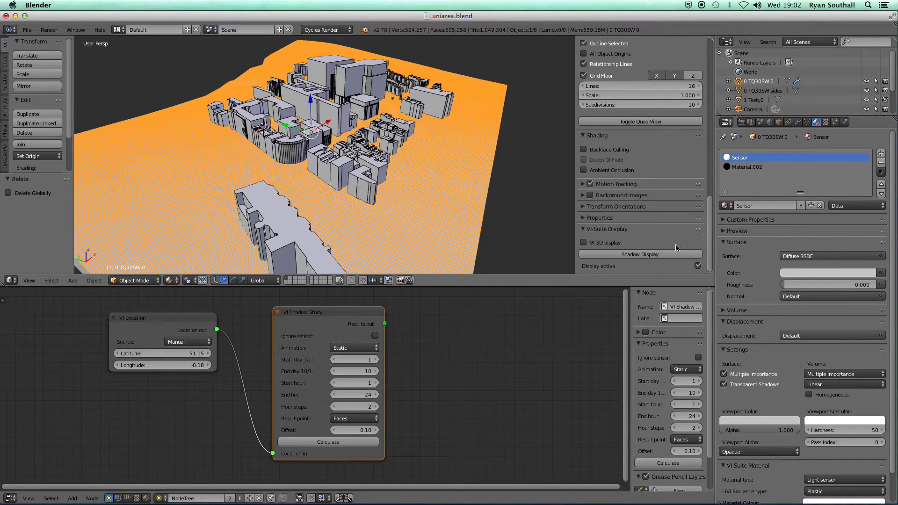
pyautogui.click(655, 255)
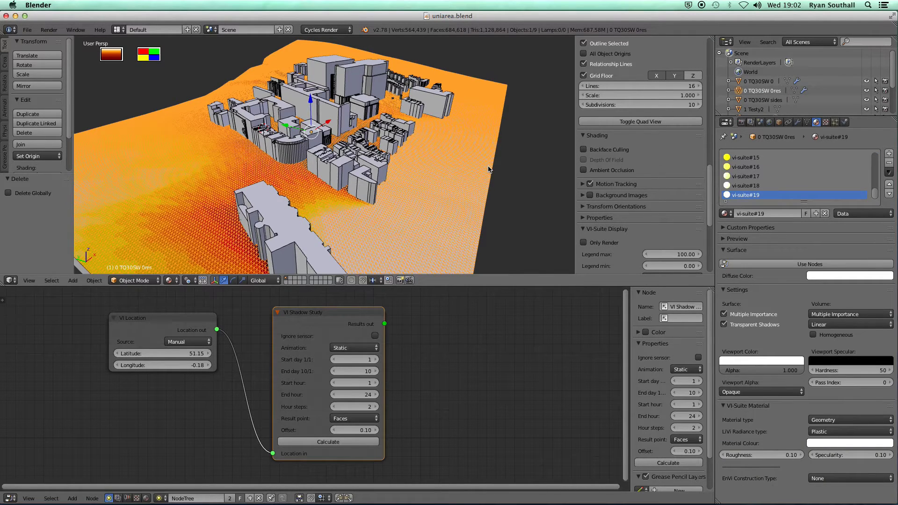
# Step: Turn off wire drawing for the shadow result display on the terrain
pyautogui.moveTo(377, 204)
pyautogui.mouseDown(button='middle')
pyautogui.moveTo(324, 239)
pyautogui.moveTo(337, 201)
pyautogui.moveTo(369, 193)
pyautogui.moveTo(372, 211)
pyautogui.mouseUp(button='middle')
pyautogui.moveTo(710, 205); pyautogui.dragTo(708, 246)
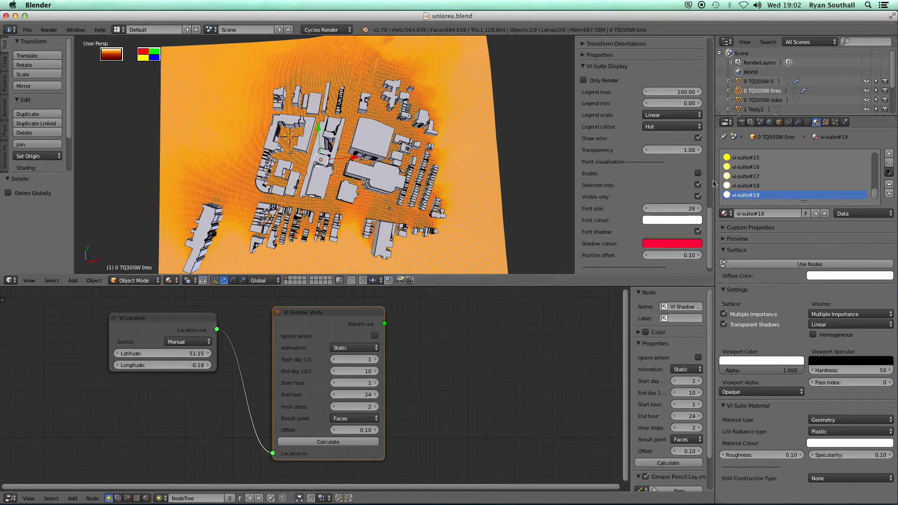
pyautogui.click(698, 138)
pyautogui.moveTo(409, 190); pyautogui.dragTo(405, 202, button='middle')
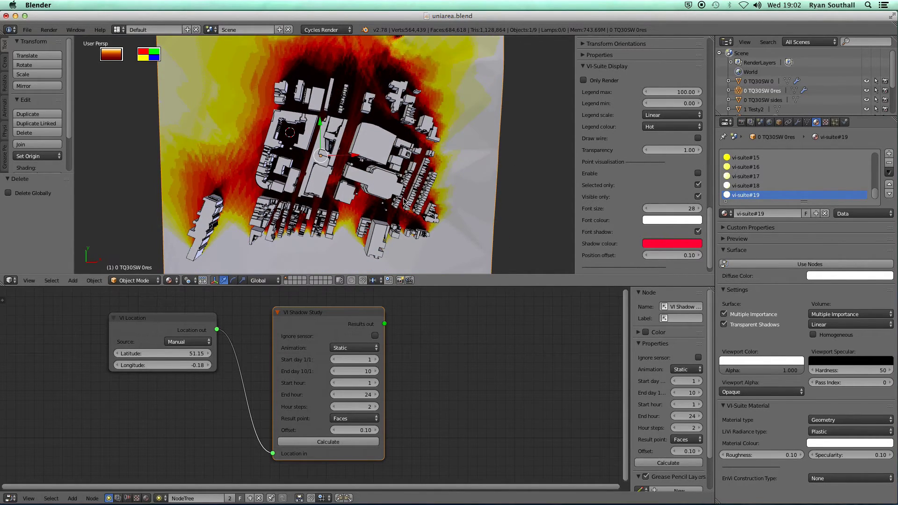
# Step: Enlarge the 3D view and show the terrain's shadow results from directly above
pyautogui.moveTo(437, 286); pyautogui.dragTo(437, 352)
pyautogui.moveTo(373, 239); pyautogui.dragTo(372, 235, button='middle')
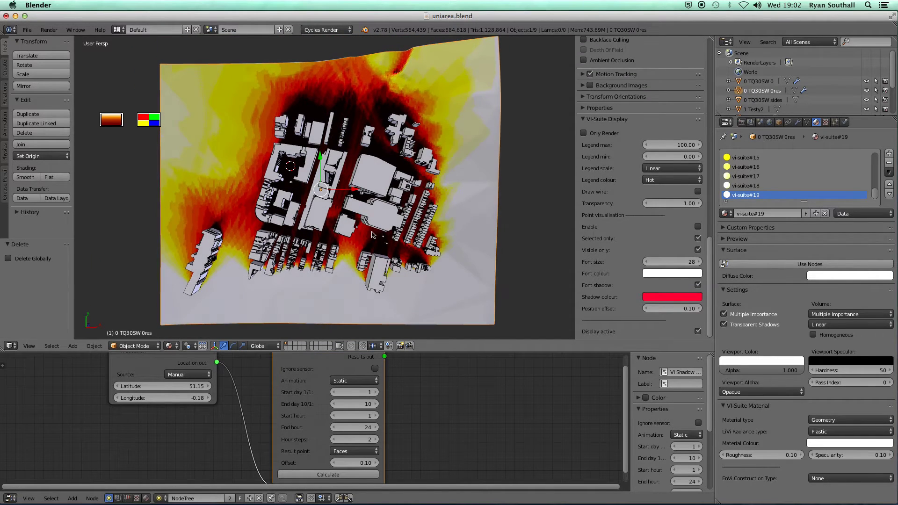
pyautogui.press('KP_7')
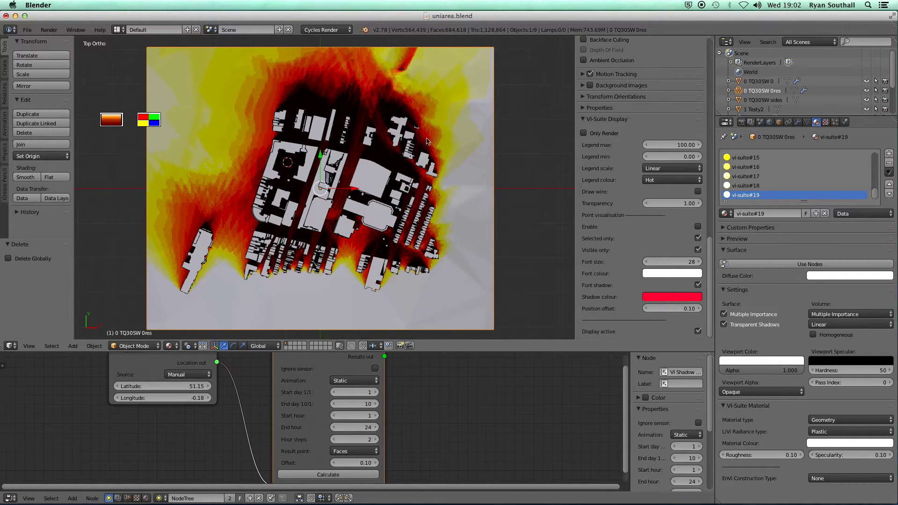
# Step: Open the Sunlit Time legend and the % Area Sunlit chart, placing the chart's icon beside the legend
pyautogui.click(114, 126)
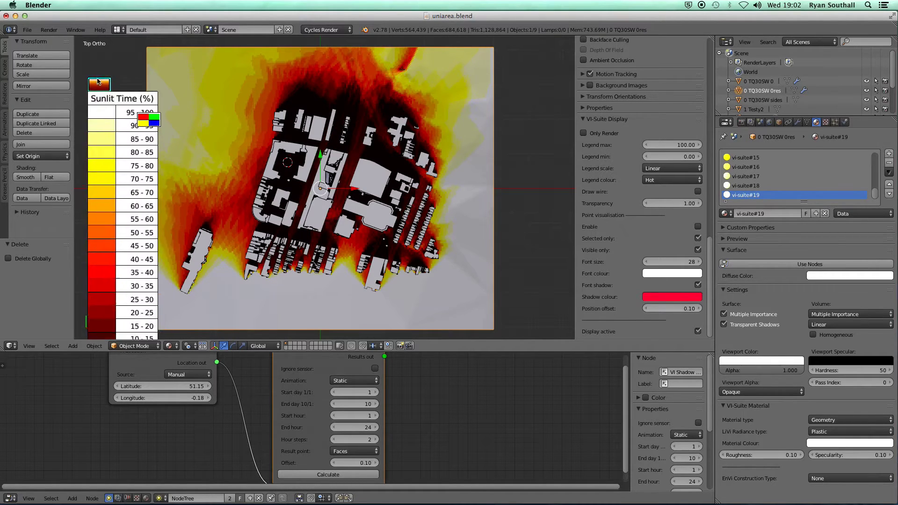
pyautogui.moveTo(149, 120); pyautogui.dragTo(191, 57)
pyautogui.click(191, 55)
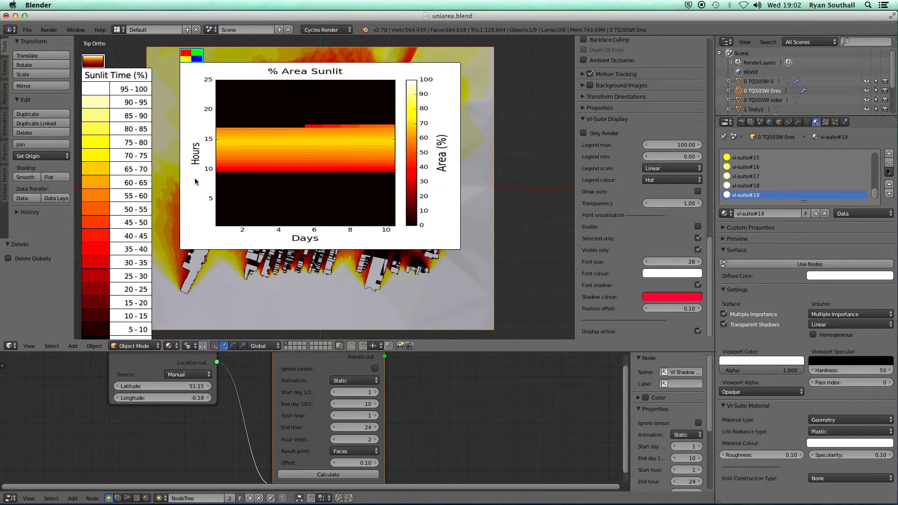
# Step: Collapse the sunlit area chart and the legend, and place the chart's icon directly beneath the legend's icon
pyautogui.click(191, 56)
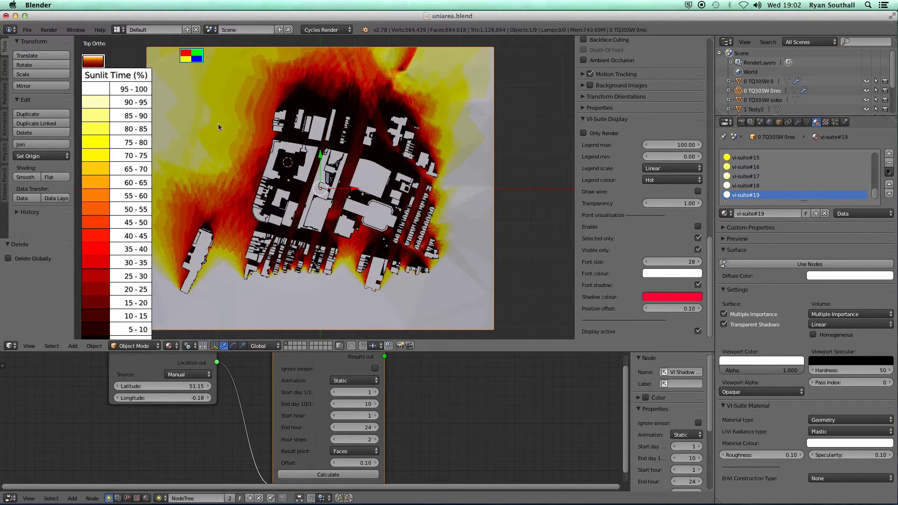
pyautogui.click(94, 62)
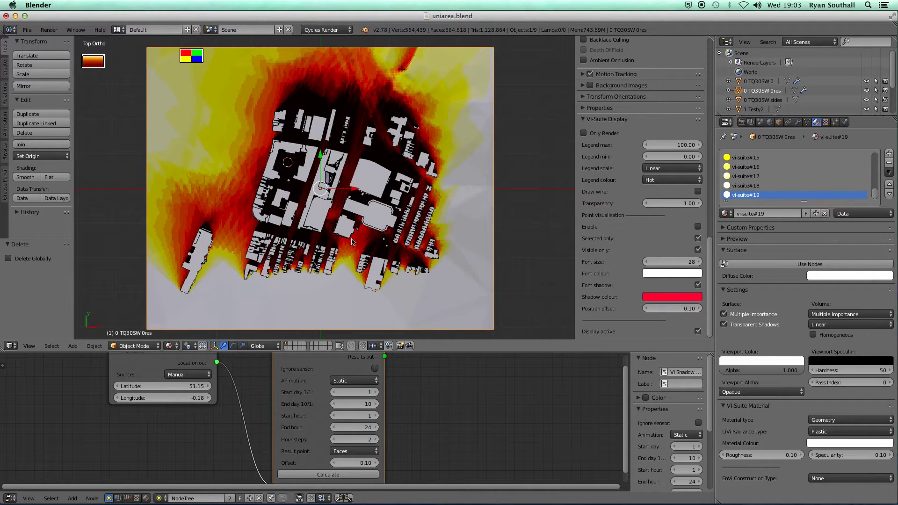
pyautogui.moveTo(190, 57); pyautogui.dragTo(91, 84)
# Step: Deactivate the VI-Suite result display with the original terrain mesh selected, and enlarge the outliner to list more objects
pyautogui.moveTo(360, 243); pyautogui.dragTo(399, 202, button='middle')
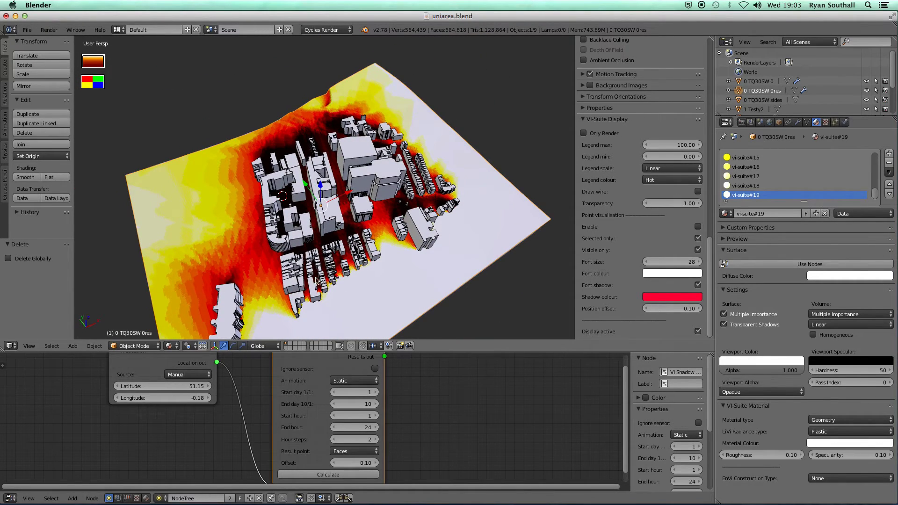
pyautogui.moveTo(360, 281); pyautogui.dragTo(519, 188, button='middle')
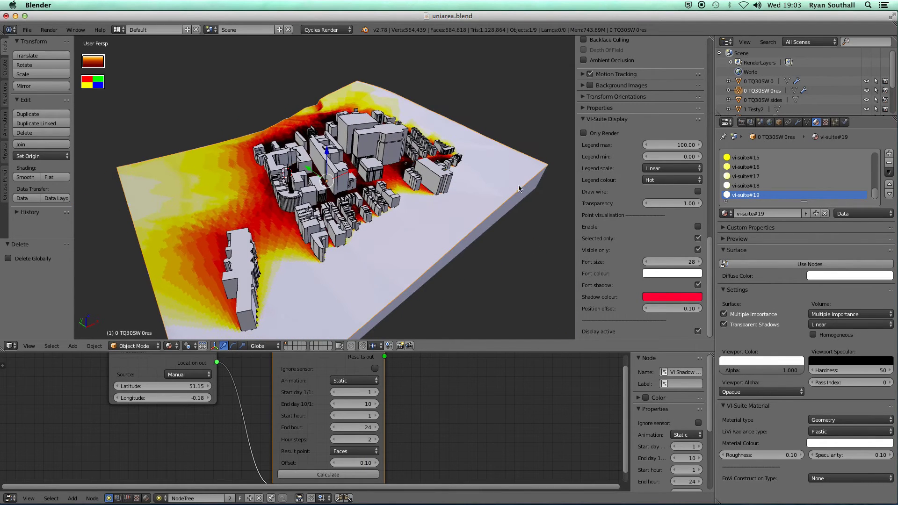
pyautogui.rightClick(462, 242)
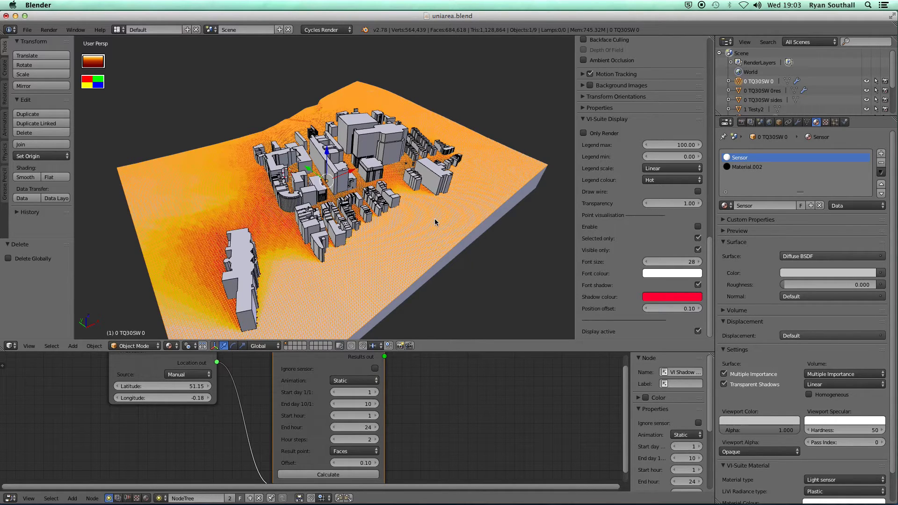
pyautogui.moveTo(380, 257); pyautogui.dragTo(401, 261, button='middle')
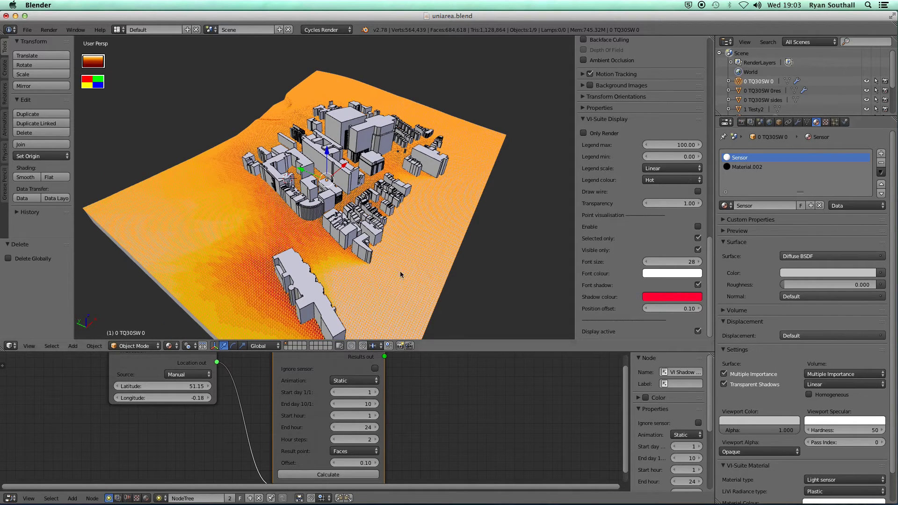
pyautogui.click(698, 332)
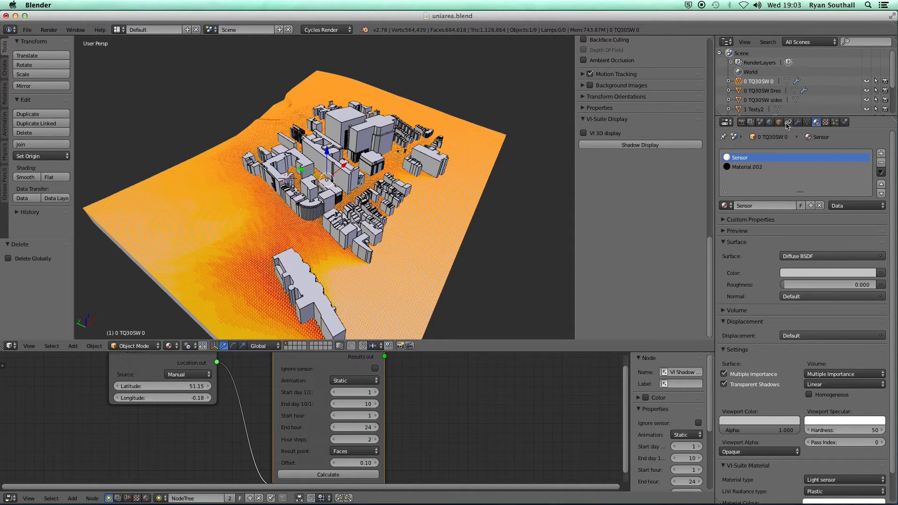
pyautogui.moveTo(778, 117); pyautogui.dragTo(779, 151)
pyautogui.moveTo(345, 264); pyautogui.dragTo(344, 269, button='middle')
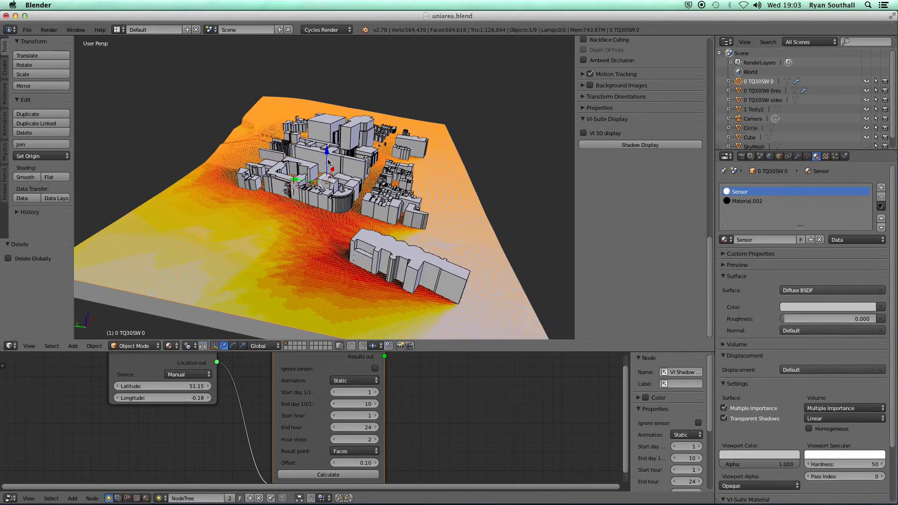
# Step: Try raising the original terrain mesh by about 7.3 units along Z, and undo the move
pyautogui.press('g')
pyautogui.press('z')
pyautogui.click(327, 133)
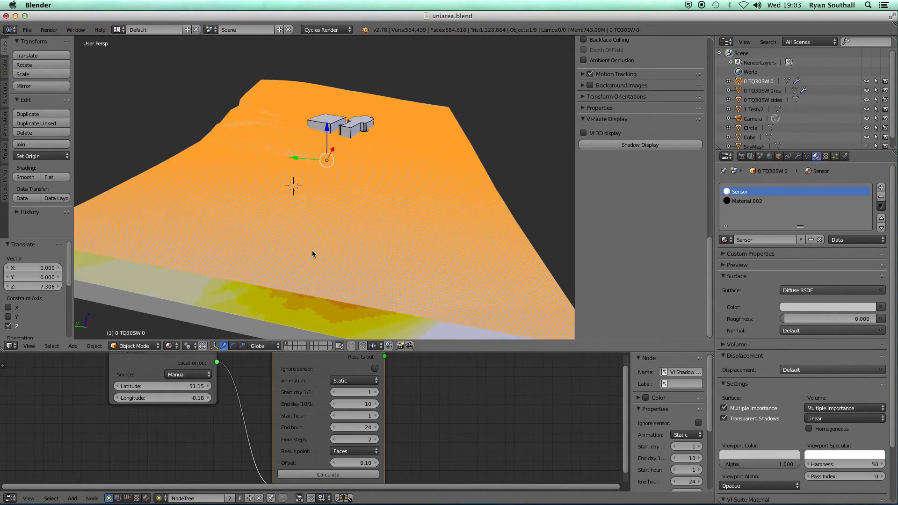
pyautogui.moveTo(313, 251); pyautogui.dragTo(329, 243, button='middle')
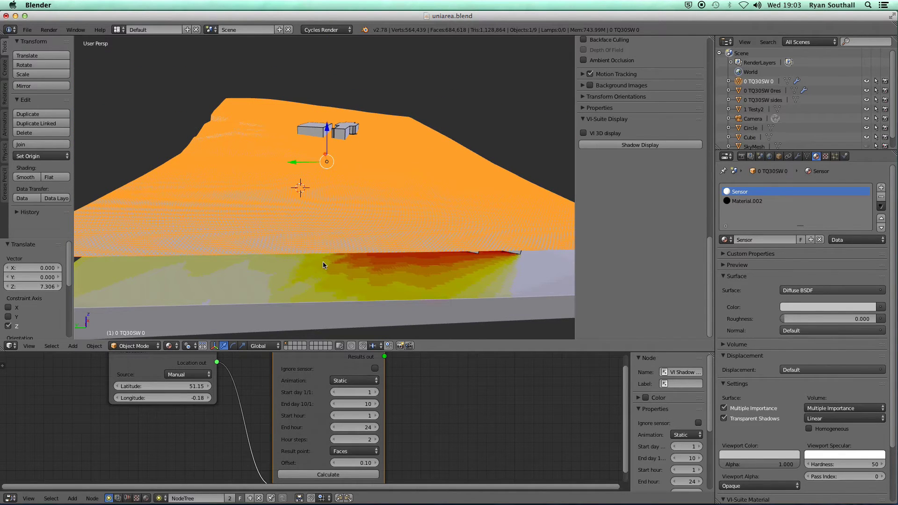
pyautogui.hotkey('ctrl', 'z')
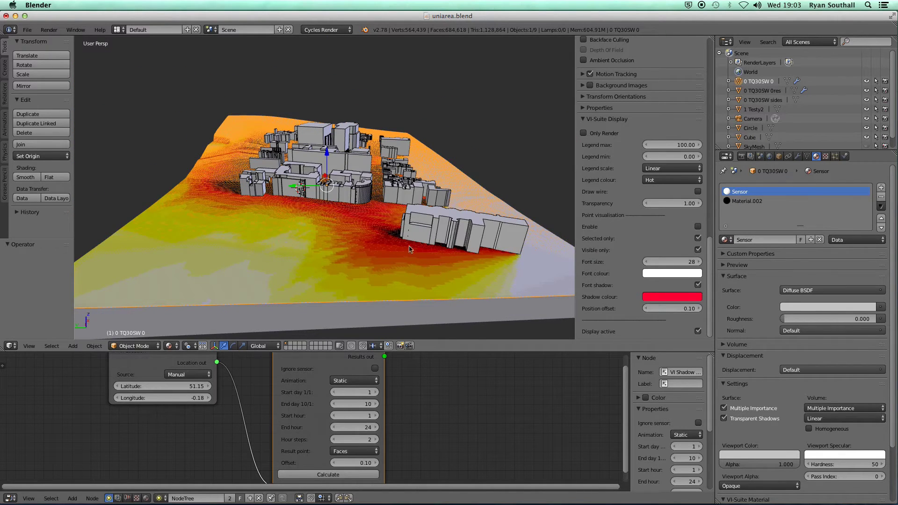
# Step: Raise the 0 TQ30SW 0res result mesh about 17.6 units along Z, above the terrain and buildings
pyautogui.rightClick(371, 262)
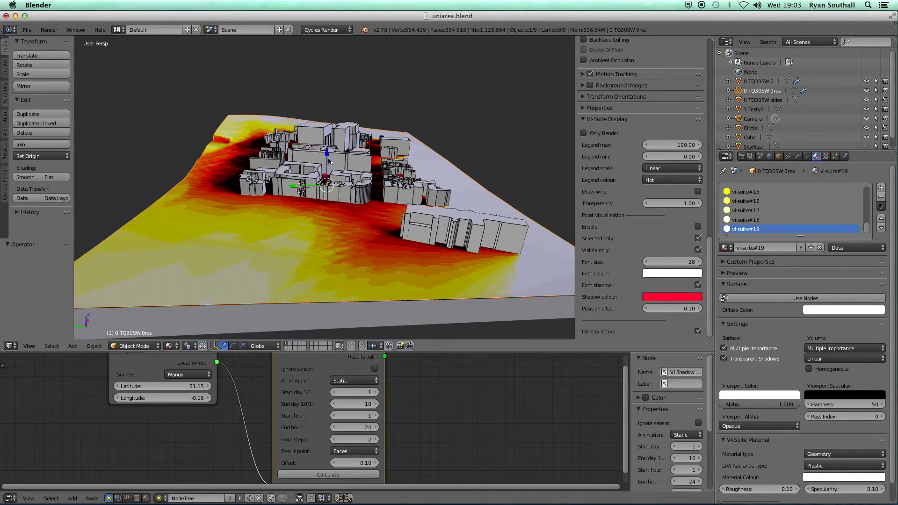
pyautogui.moveTo(328, 153); pyautogui.dragTo(330, 91)
pyautogui.moveTo(373, 204)
pyautogui.mouseDown(button='middle')
pyautogui.moveTo(339, 195)
pyautogui.moveTo(364, 193)
pyautogui.mouseUp(button='middle')
pyautogui.scroll(-3, 363, 193)
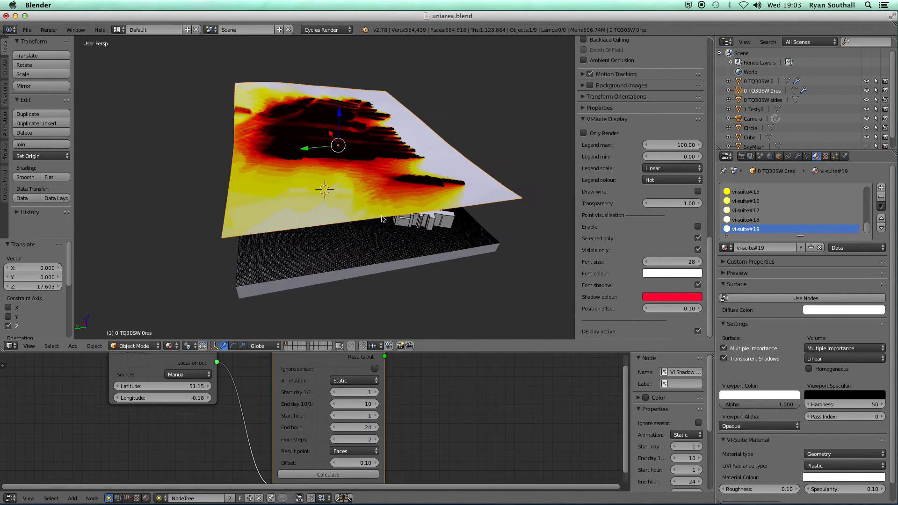
# Step: Try scaling down and rotating the raised result mesh, cancelling the transforms
pyautogui.press('s')
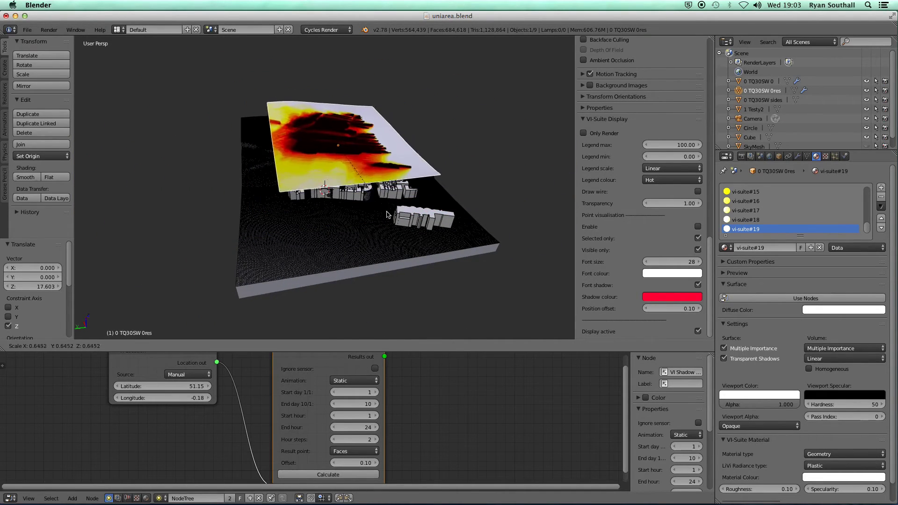
pyautogui.click(396, 221)
pyautogui.press('r')
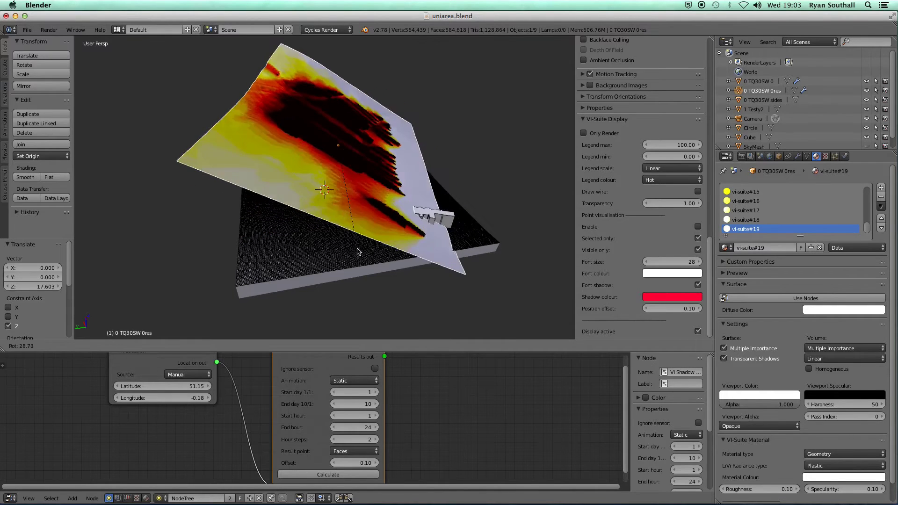
pyautogui.rightClick(388, 252)
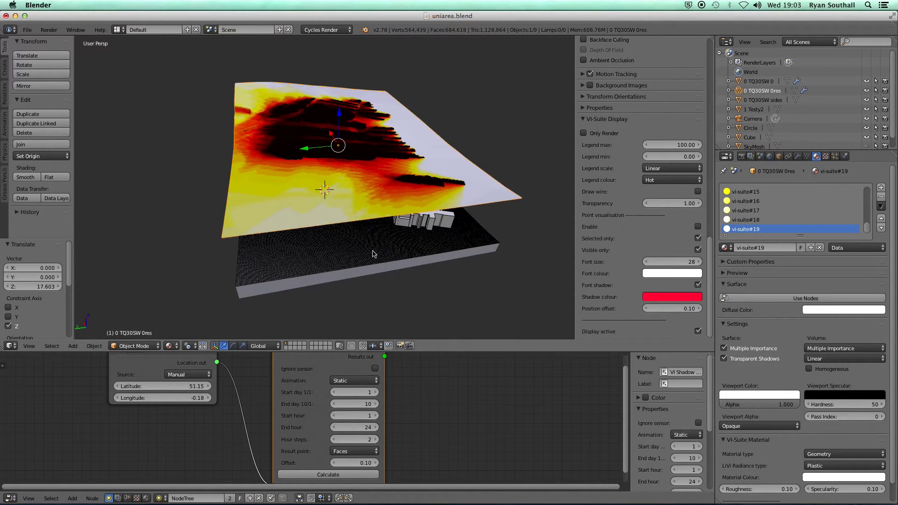
# Step: Examine the raised result mesh against the terrain below from several angles, and select the original terrain mesh
pyautogui.moveTo(374, 254); pyautogui.dragTo(333, 201, button='middle')
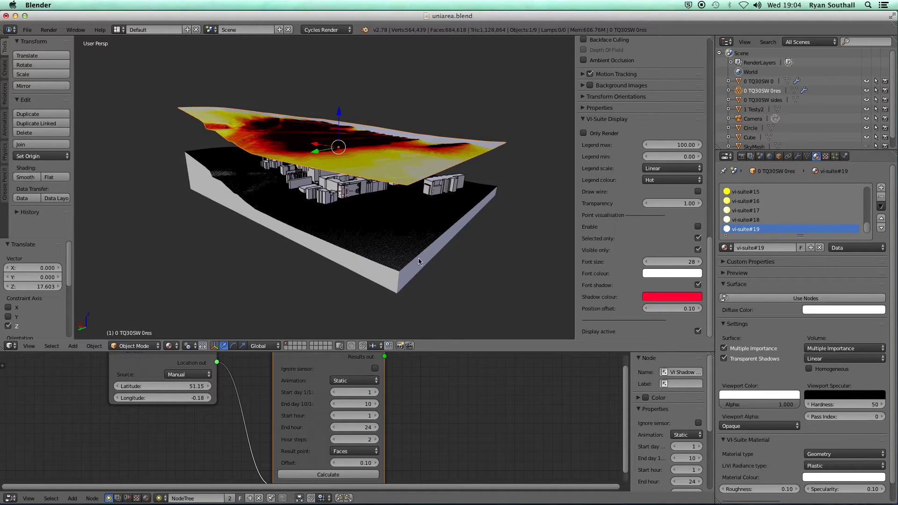
pyautogui.moveTo(449, 256); pyautogui.dragTo(360, 231, button='middle')
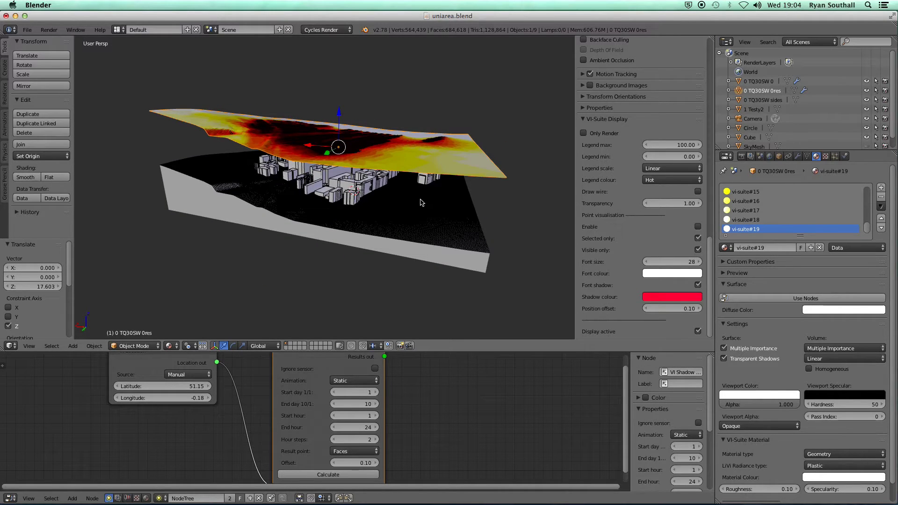
pyautogui.moveTo(429, 214); pyautogui.dragTo(411, 228, button='middle')
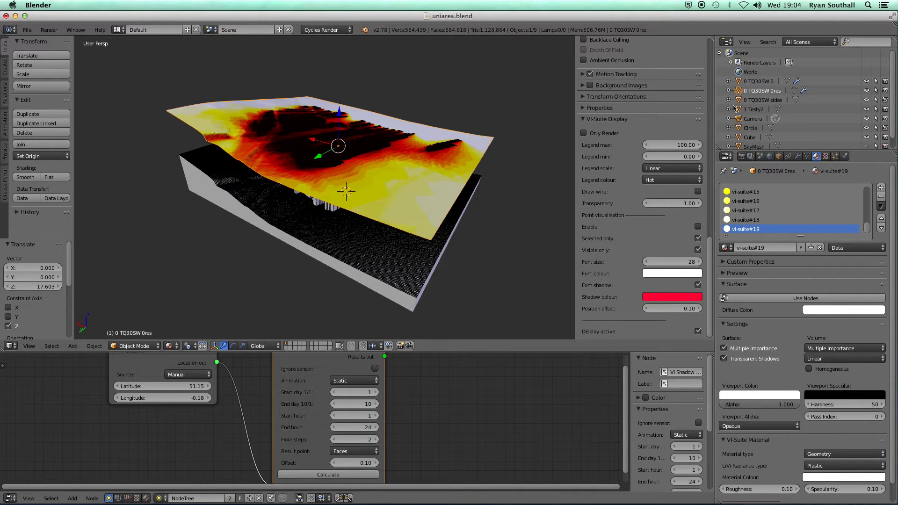
pyautogui.rightClick(408, 260)
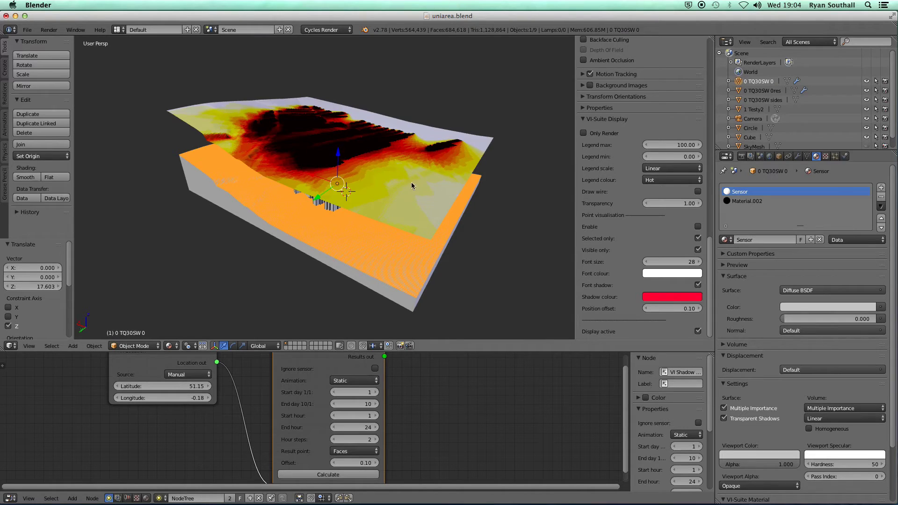
# Step: Delete the raised 0 TQ30SW 0res result mesh
pyautogui.rightClick(248, 129)
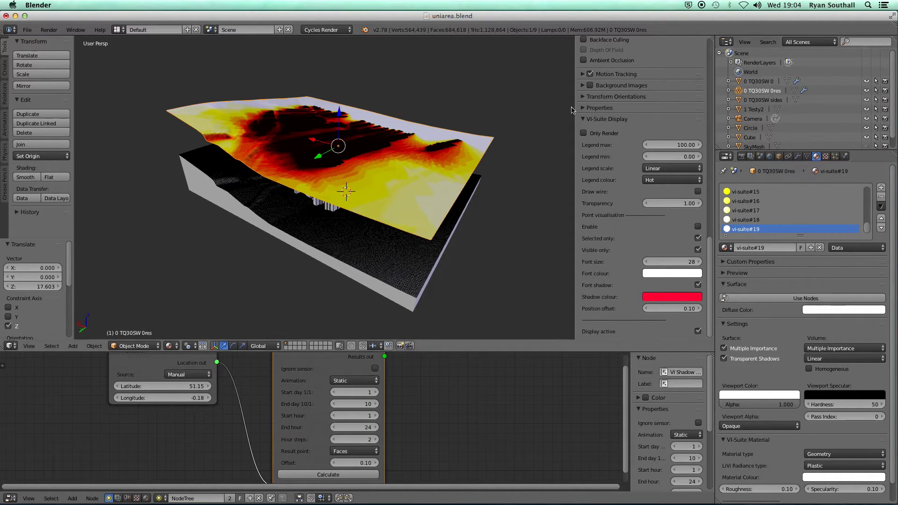
pyautogui.moveTo(428, 177); pyautogui.dragTo(372, 190, button='middle')
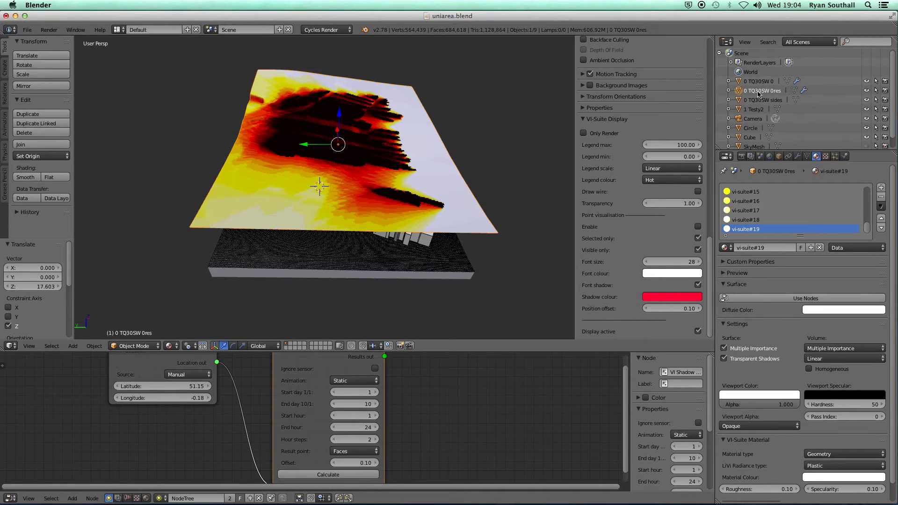
pyautogui.press('x')
pyautogui.click(338, 195)
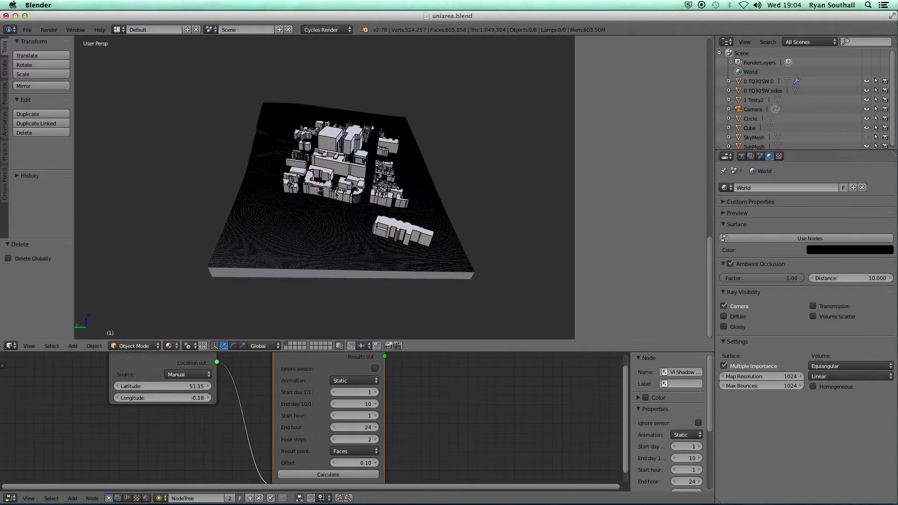
# Step: Replace the Sensor material on the 0 TQ30SW 0 terrain mesh with the existing material named Material
pyautogui.moveTo(368, 192)
pyautogui.mouseDown(button='middle')
pyautogui.moveTo(332, 201)
pyautogui.moveTo(342, 194)
pyautogui.moveTo(364, 209)
pyautogui.mouseUp(button='middle')
pyautogui.scroll(5, 343, 196)
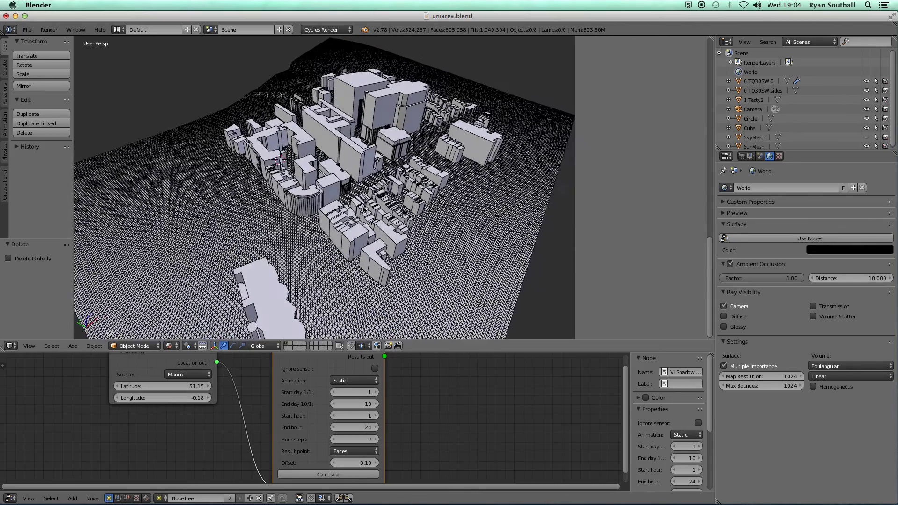
pyautogui.rightClick(256, 217)
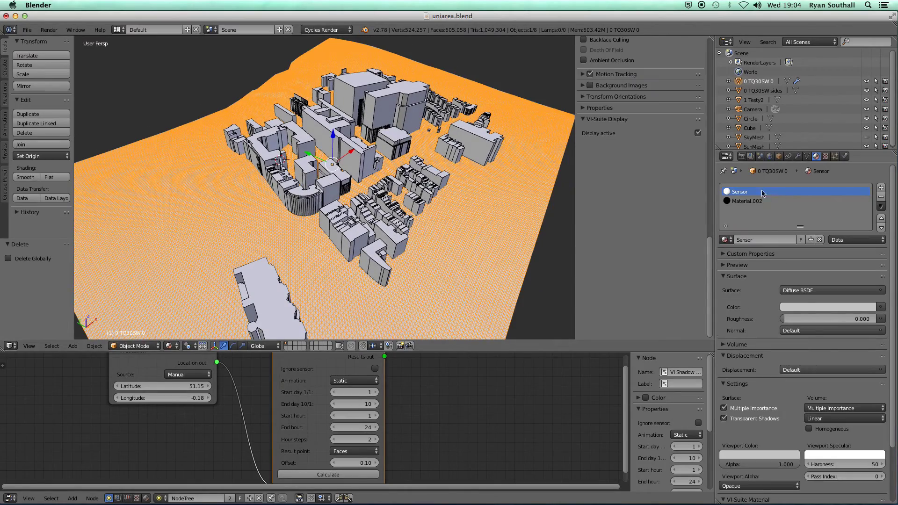
pyautogui.click(725, 240)
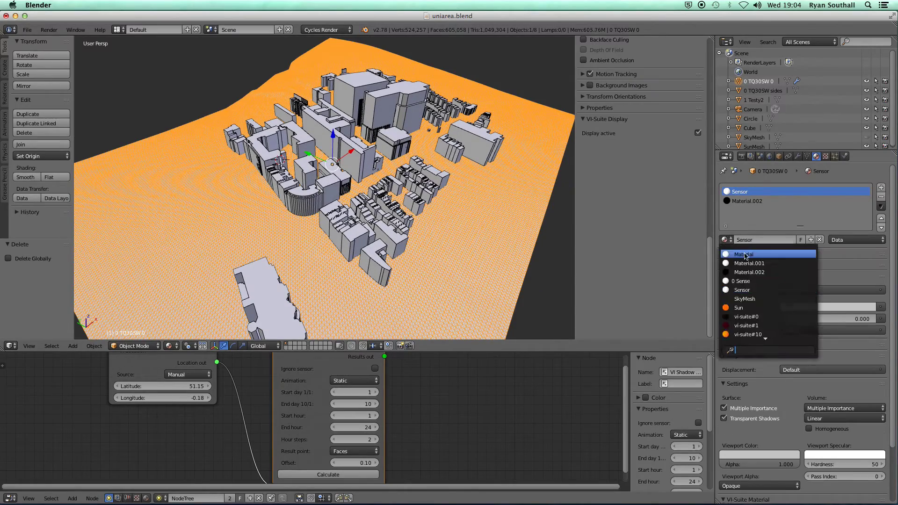
pyautogui.click(744, 254)
# Step: Open the 1 Testy2 buildings mesh for editing and clear its existing face selection
pyautogui.moveTo(418, 254); pyautogui.dragTo(370, 192, button='middle')
pyautogui.scroll(10, 319, 164)
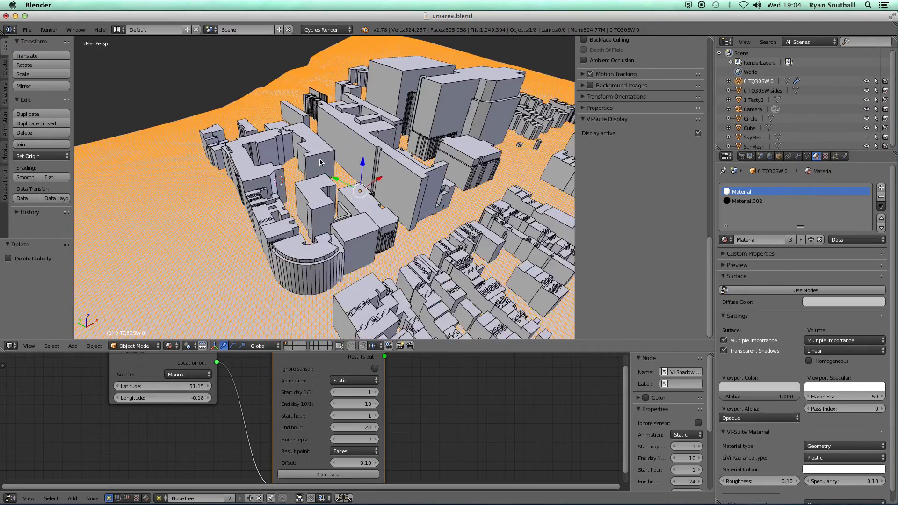
pyautogui.scroll(2, 321, 162)
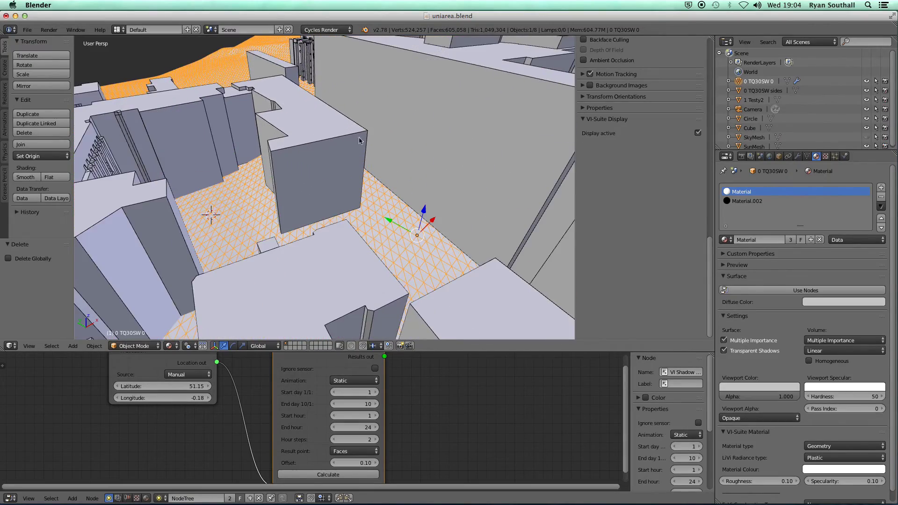
pyautogui.rightClick(378, 110)
pyautogui.moveTo(337, 177); pyautogui.dragTo(369, 203, button='middle')
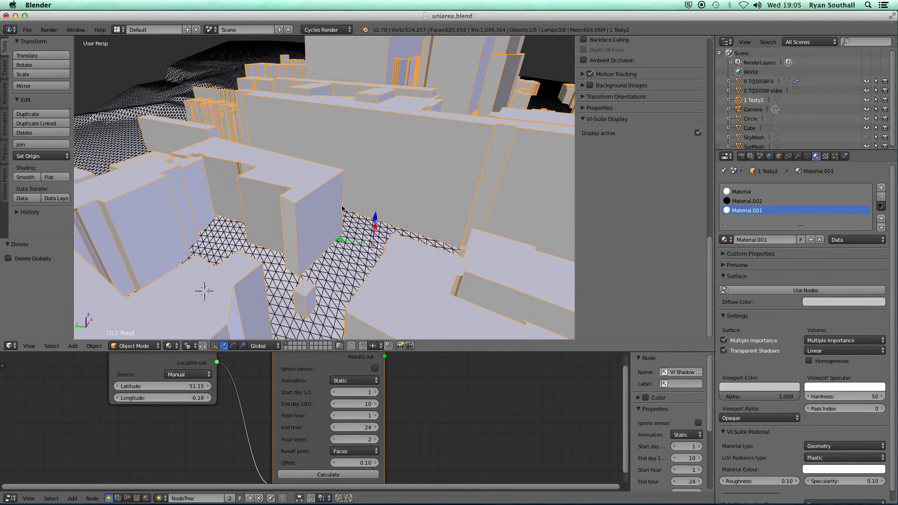
pyautogui.scroll(3, 342, 208)
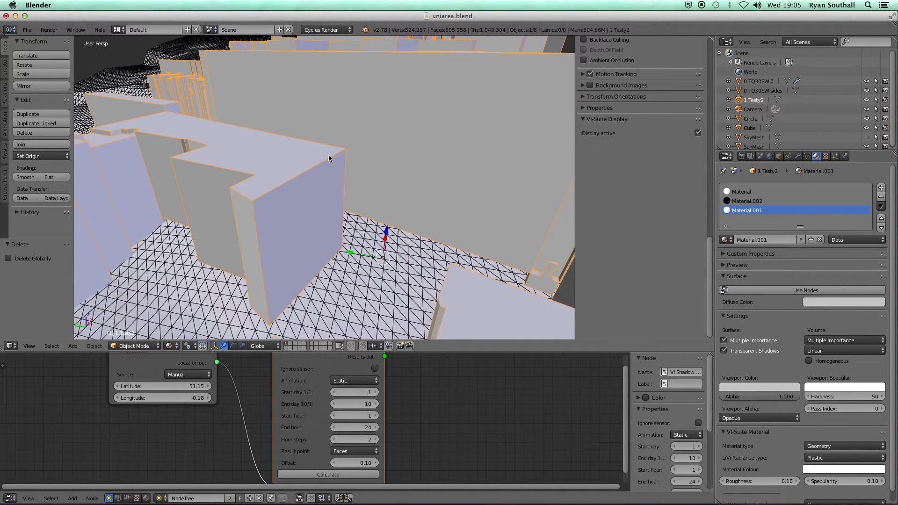
pyautogui.press('Tab')
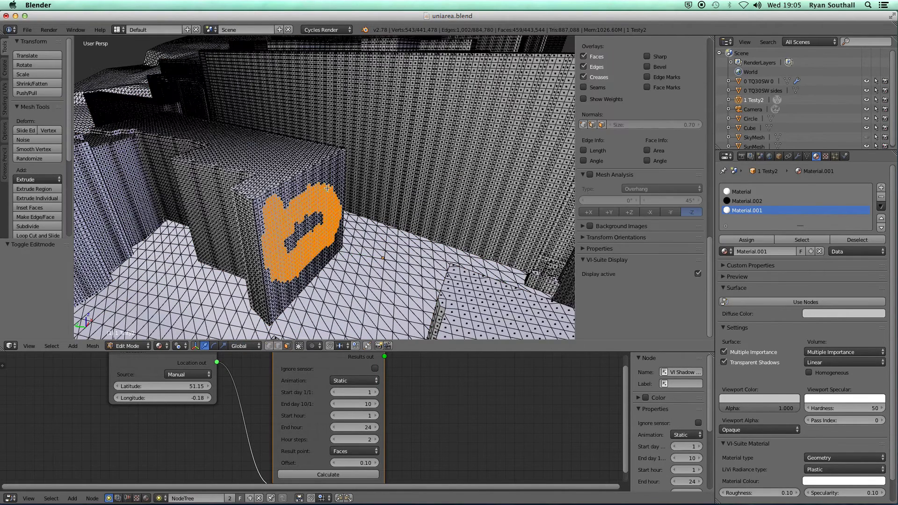
pyautogui.moveTo(325, 201); pyautogui.dragTo(310, 199, button='middle')
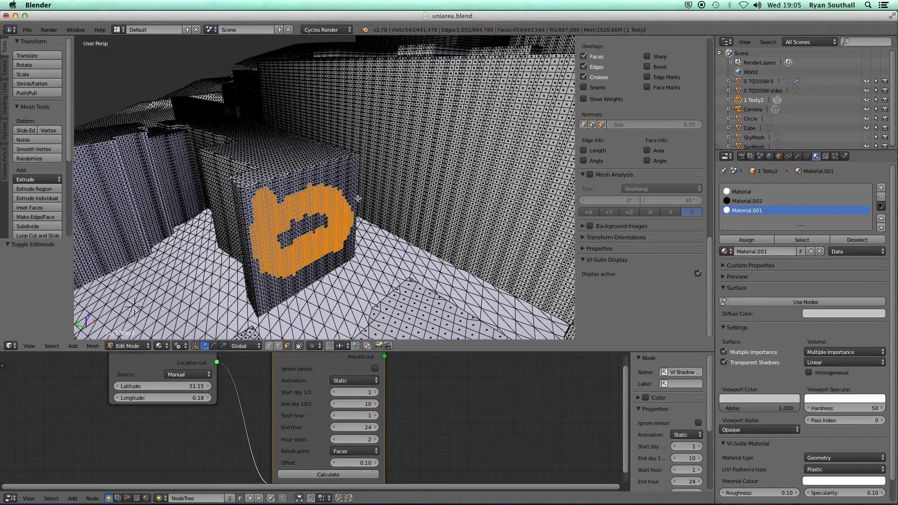
pyautogui.press('a')
# Step: Circle-select a large patch of faces on the end wall of the building block beside the courtyard
pyautogui.moveTo(334, 230); pyautogui.dragTo(313, 229, button='middle')
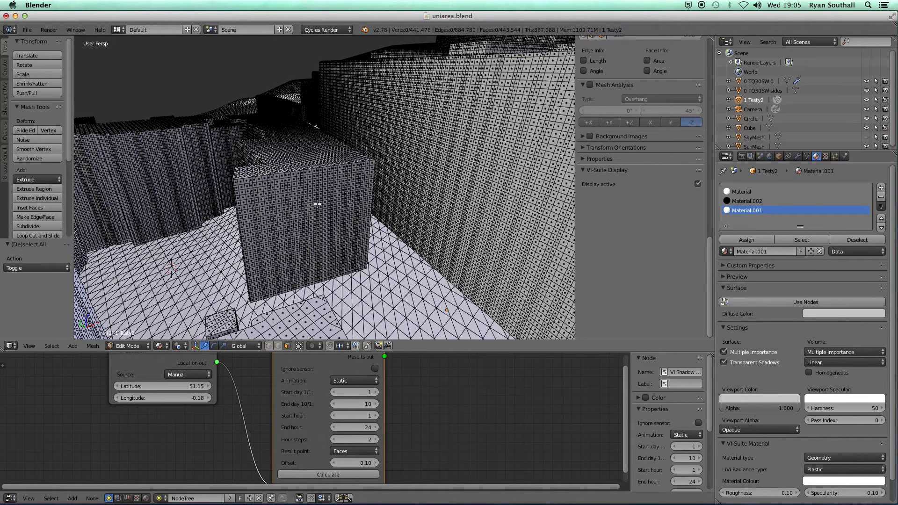
pyautogui.press('c')
pyautogui.click(272, 203)
pyautogui.moveTo(313, 199)
pyautogui.mouseDown()
pyautogui.moveTo(352, 194)
pyautogui.moveTo(348, 244)
pyautogui.moveTo(275, 264)
pyautogui.moveTo(255, 241)
pyautogui.moveTo(263, 220)
pyautogui.moveTo(314, 224)
pyautogui.moveTo(323, 214)
pyautogui.moveTo(296, 240)
pyautogui.mouseUp()
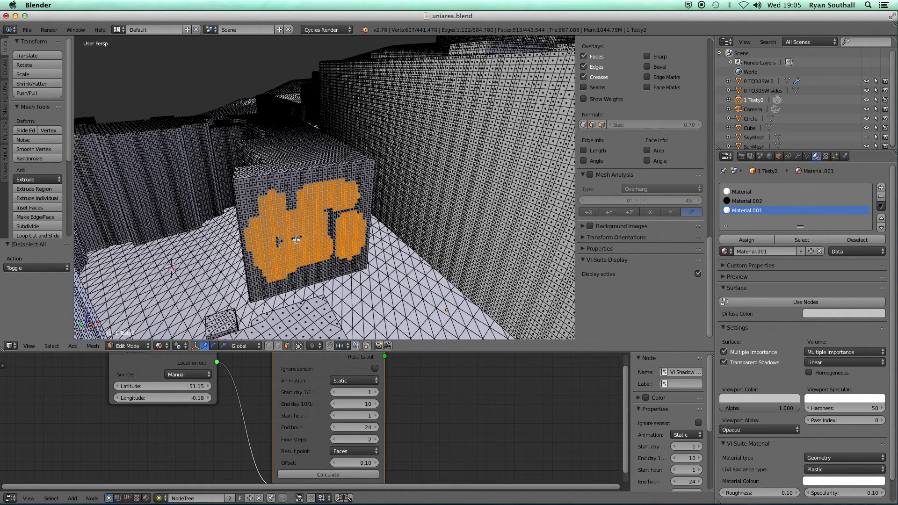
# Step: Add a material slot to 1 Testy2, assign the selected wall faces to it, give it the Sensor material, and leave mesh editing
pyautogui.moveTo(299, 247); pyautogui.dragTo(330, 208, button='middle')
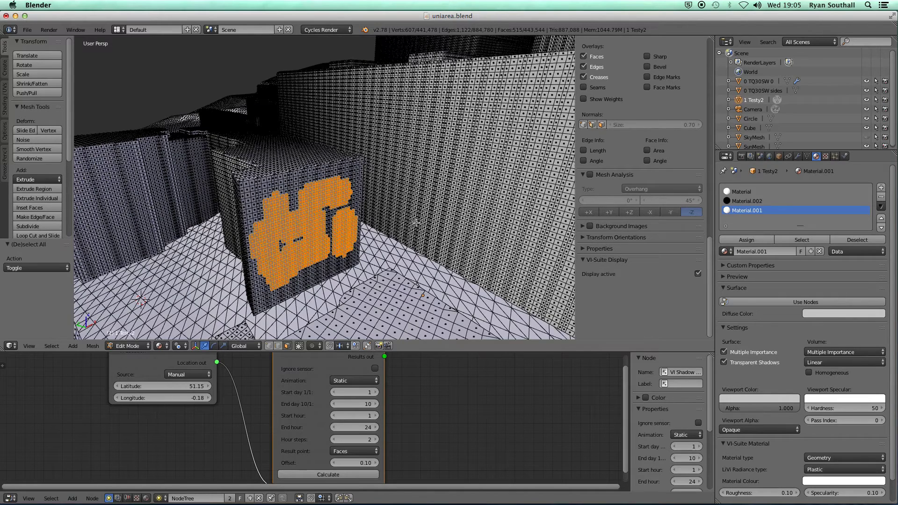
pyautogui.click(882, 189)
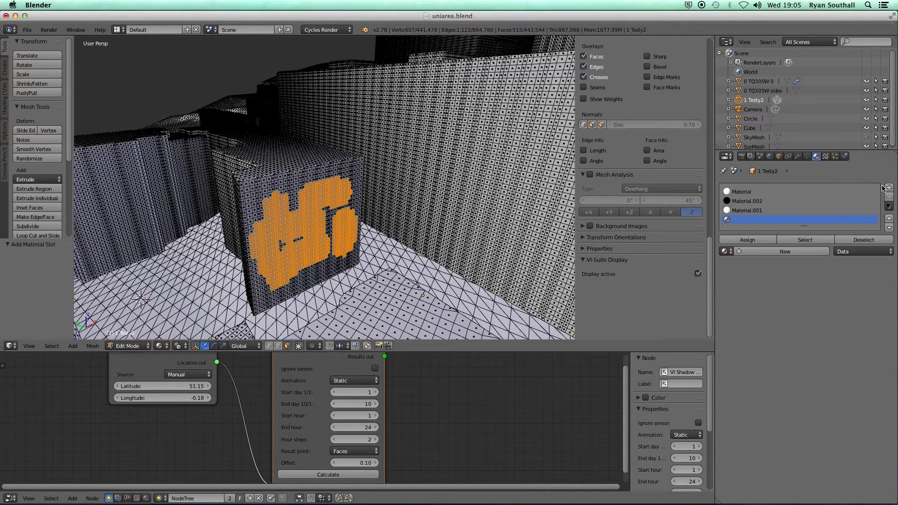
pyautogui.click(754, 242)
pyautogui.click(727, 251)
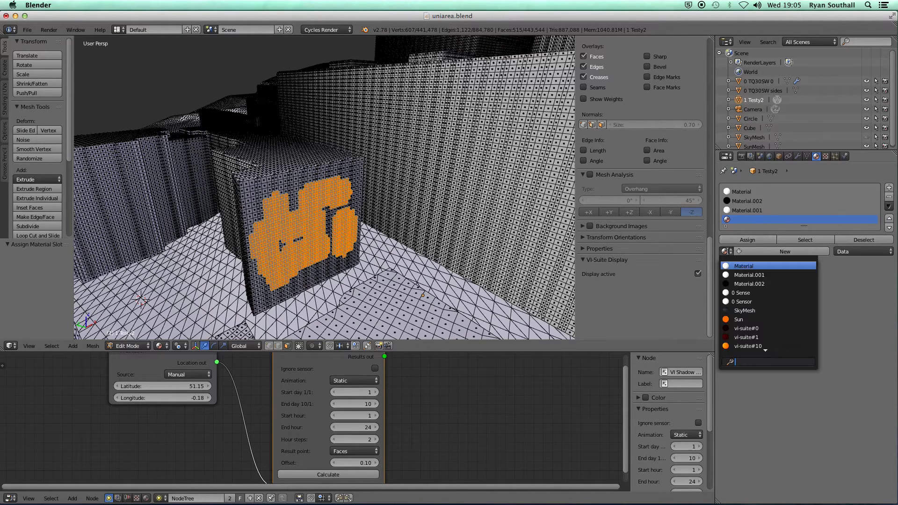
pyautogui.click(743, 301)
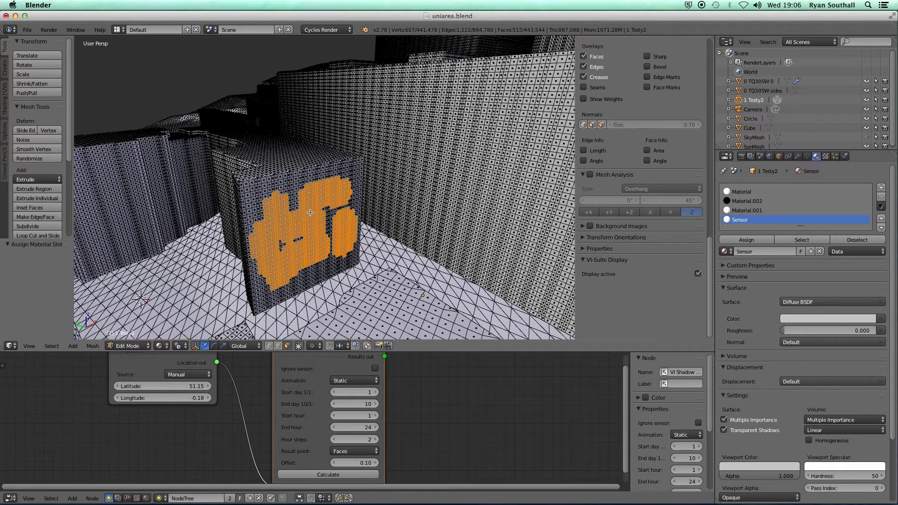
pyautogui.press('Tab')
# Step: Set the shadow study's end day to 365 and its hour steps to 4
pyautogui.scroll(-6, 310, 214)
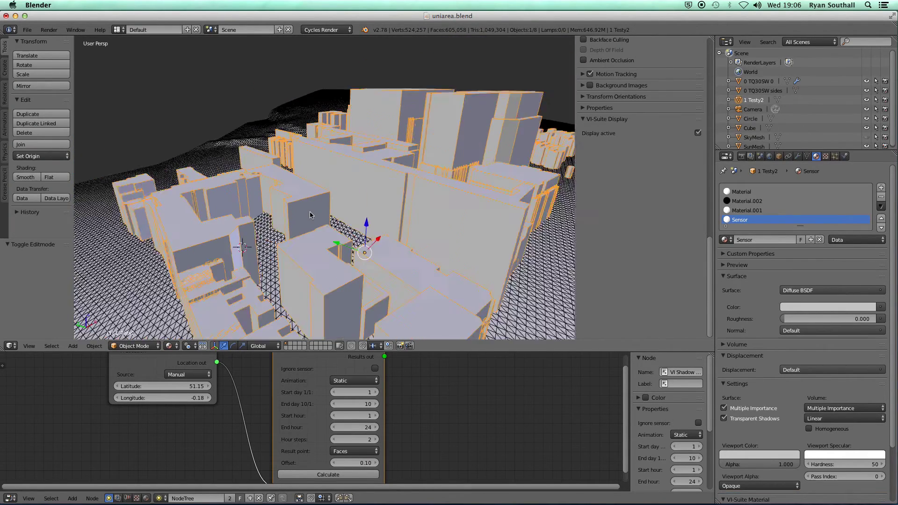
pyautogui.scroll(-3, 310, 214)
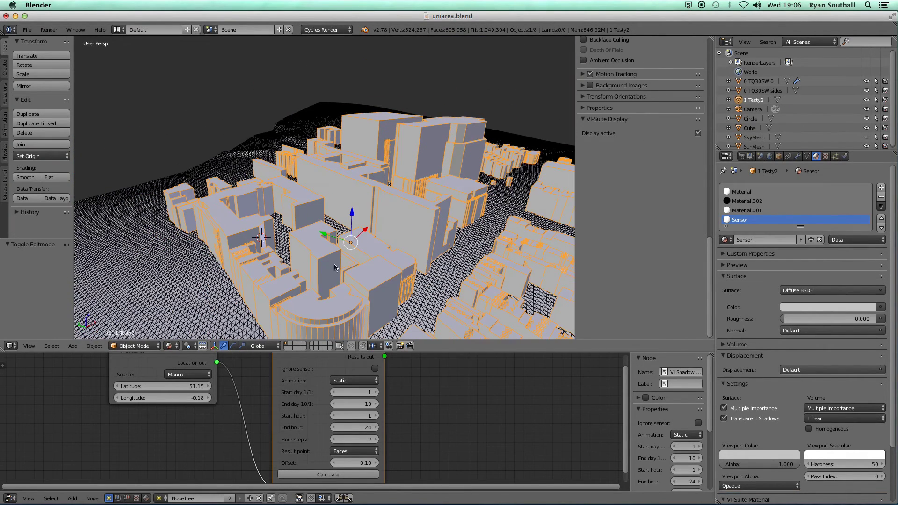
pyautogui.click(361, 405)
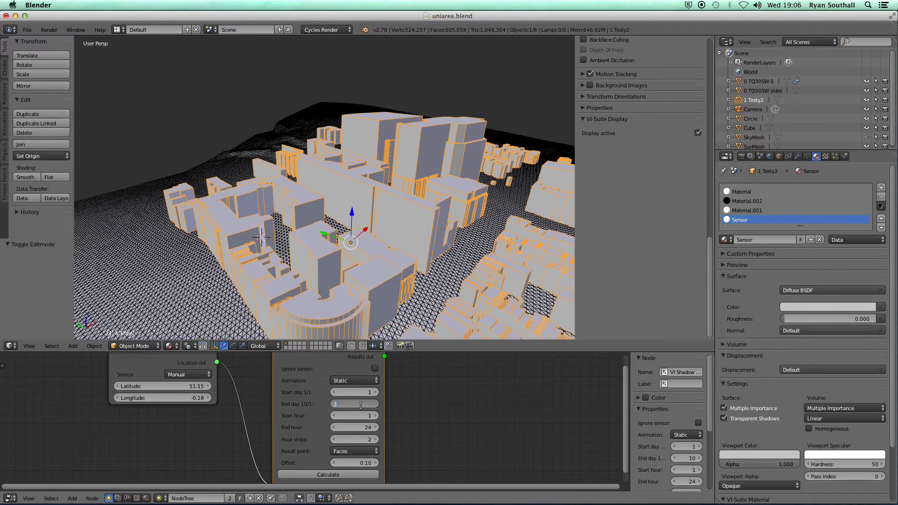
pyautogui.press('Return')
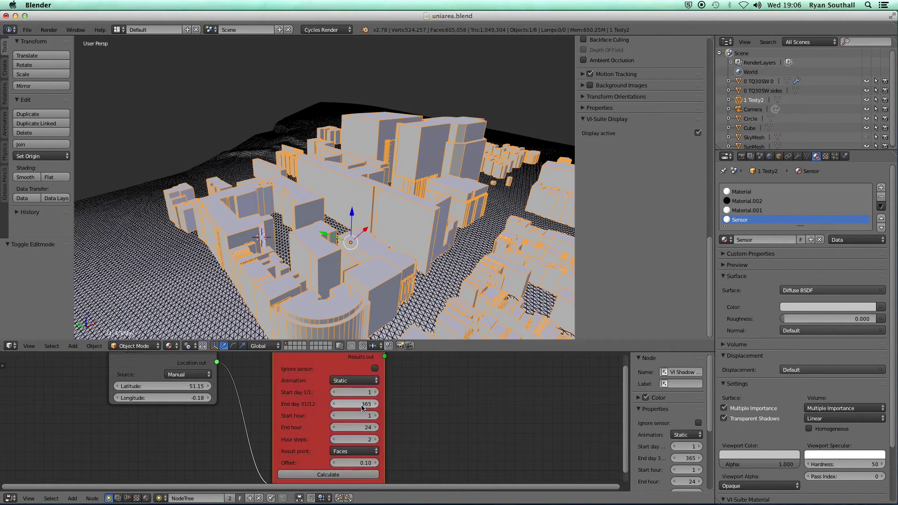
pyautogui.click(362, 440)
pyautogui.write('4')
pyautogui.press('Return')
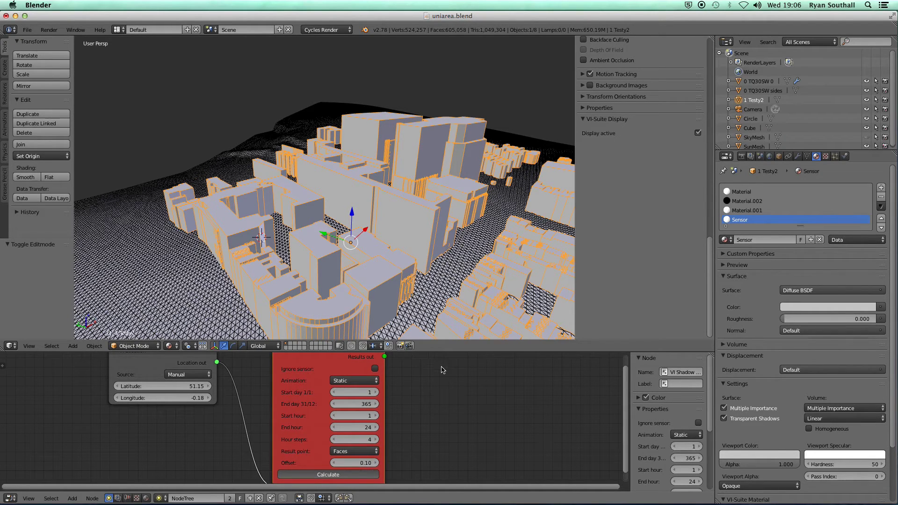
# Step: Run the shadow calculation, moving the Blender window aside to reveal the progress window and back into place
pyautogui.moveTo(365, 17); pyautogui.dragTo(413, 236)
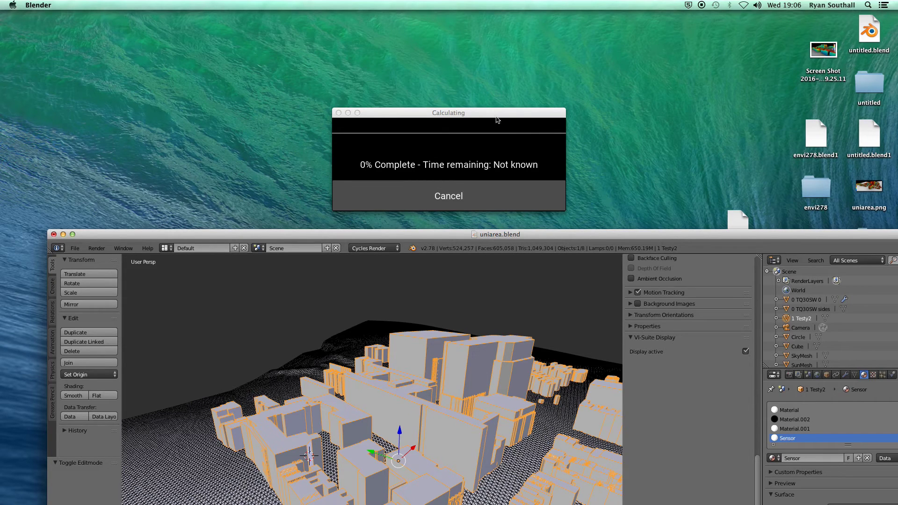
pyautogui.moveTo(469, 111); pyautogui.dragTo(414, 40)
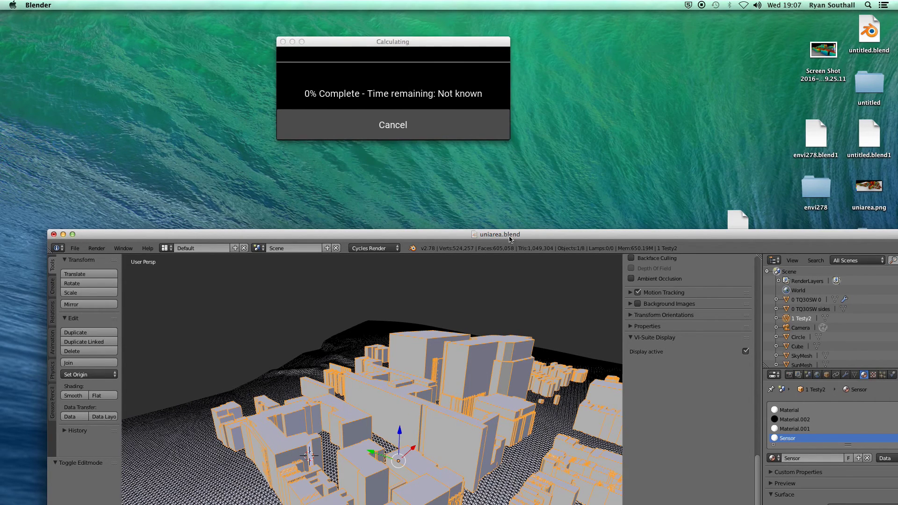
pyautogui.moveTo(510, 239); pyautogui.dragTo(458, 16)
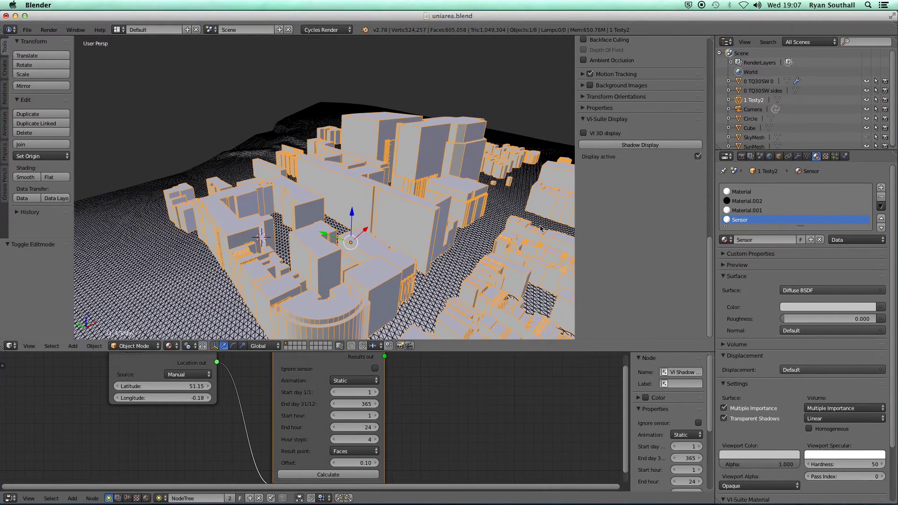
# Step: Display the shadow results on the building's end wall and turn off their wireframe drawing
pyautogui.click(640, 146)
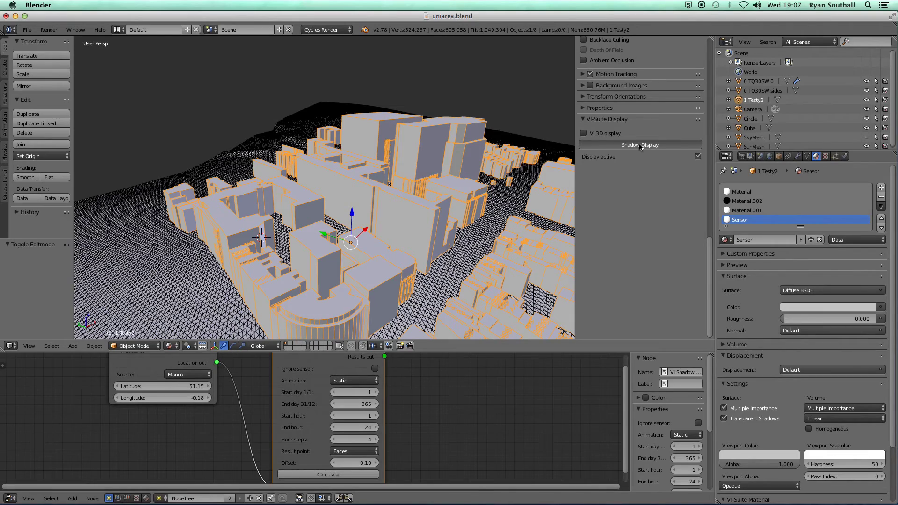
pyautogui.scroll(6, 310, 219)
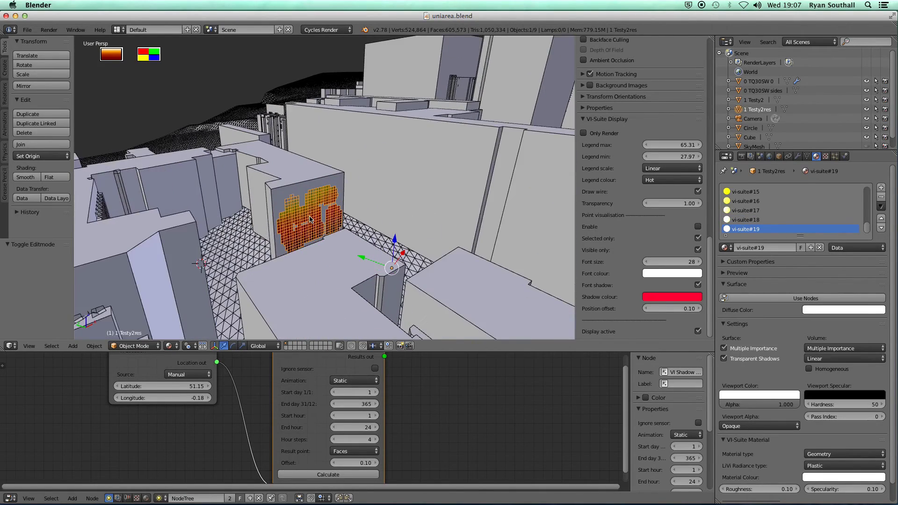
pyautogui.scroll(4, 310, 219)
pyautogui.scroll(2, 322, 260)
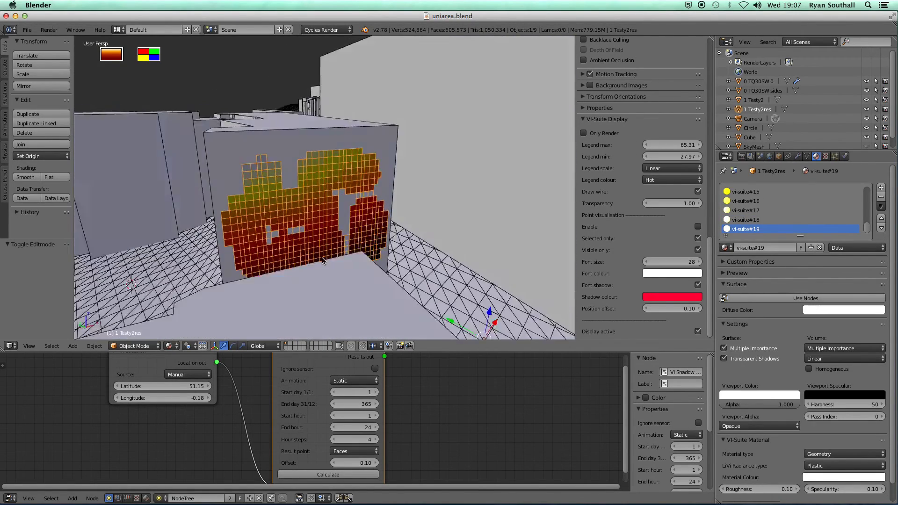
pyautogui.moveTo(322, 260); pyautogui.dragTo(392, 195, button='middle')
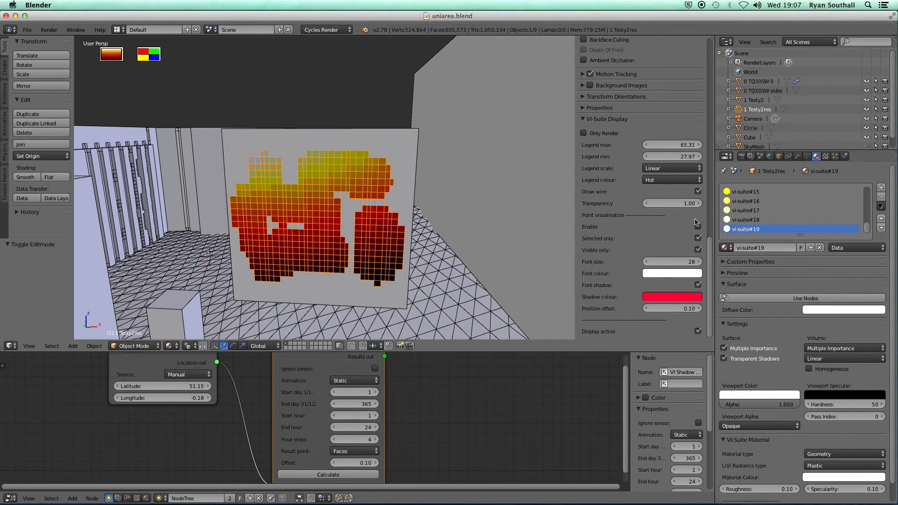
pyautogui.click(699, 192)
# Step: Inspect the end wall's shadow results from near and far angles, and deactivate the results display
pyautogui.moveTo(306, 250)
pyautogui.mouseDown(button='middle')
pyautogui.moveTo(339, 248)
pyautogui.moveTo(380, 262)
pyautogui.mouseUp(button='middle')
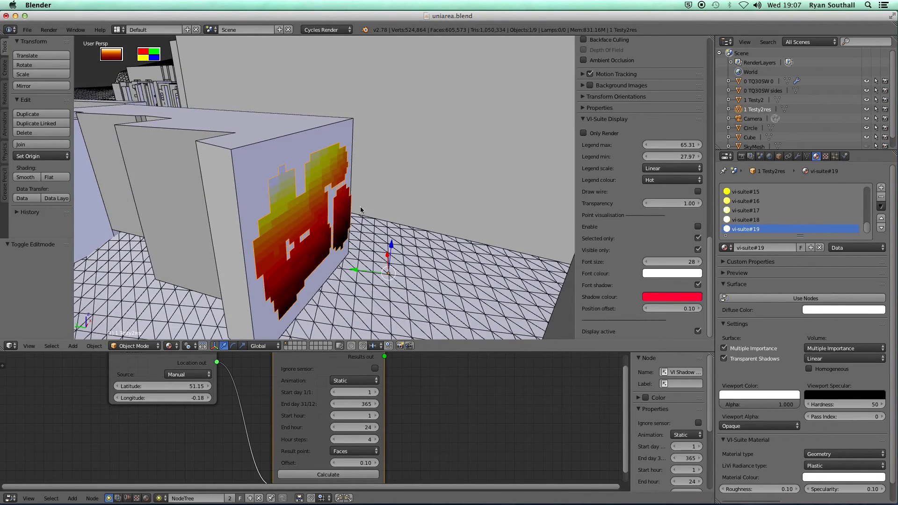
pyautogui.scroll(-3, 418, 227)
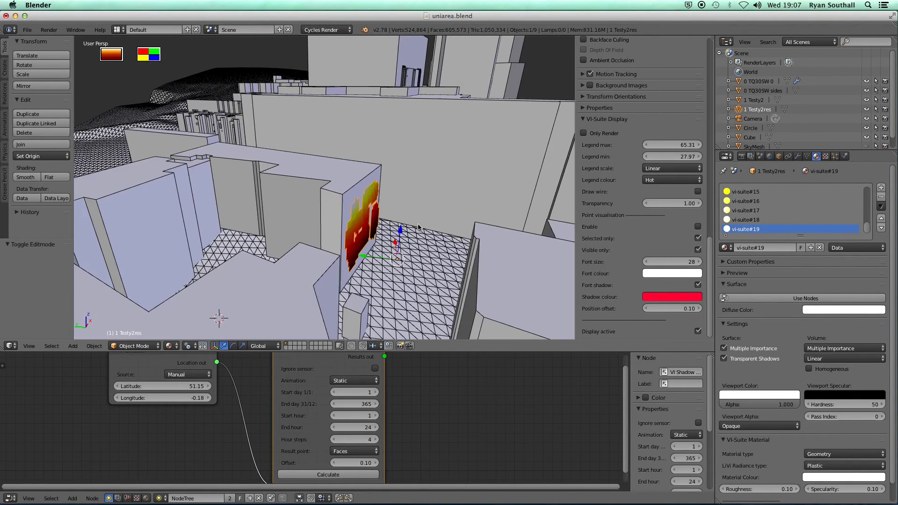
pyautogui.scroll(-5, 462, 210)
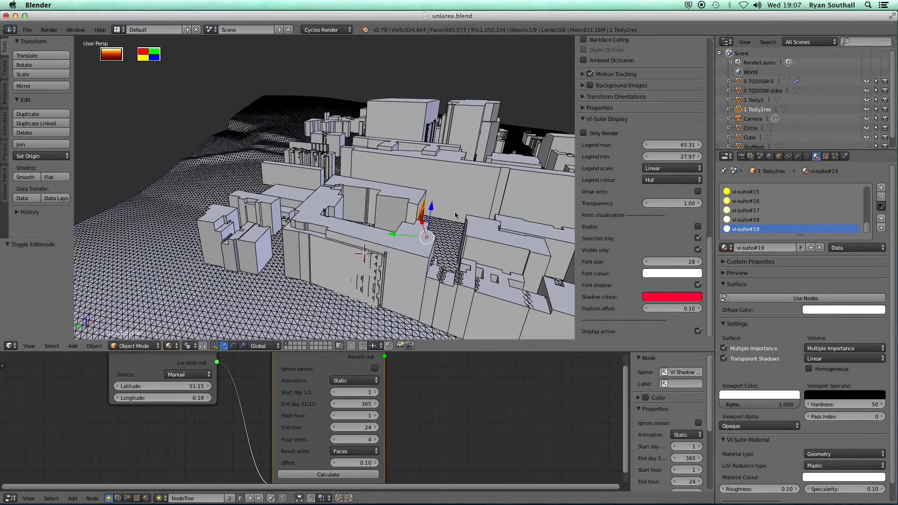
pyautogui.moveTo(478, 247); pyautogui.dragTo(414, 252, button='middle')
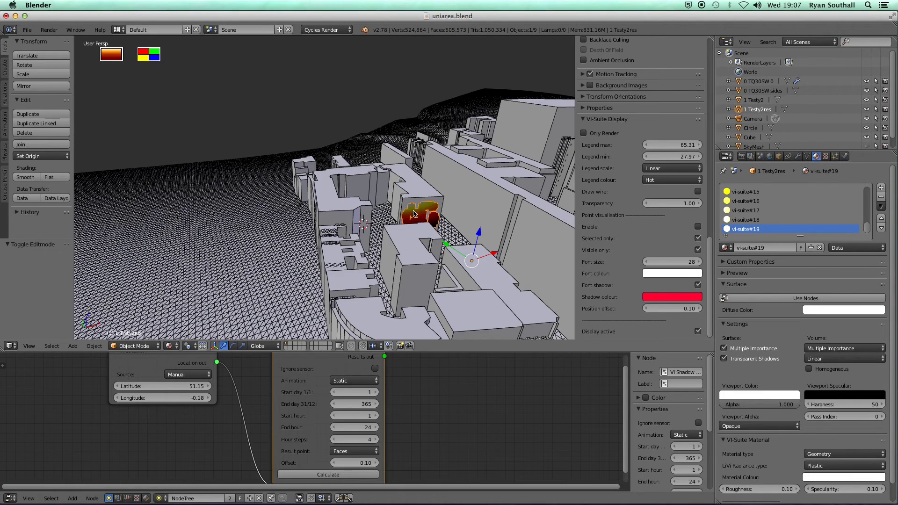
pyautogui.scroll(6, 423, 216)
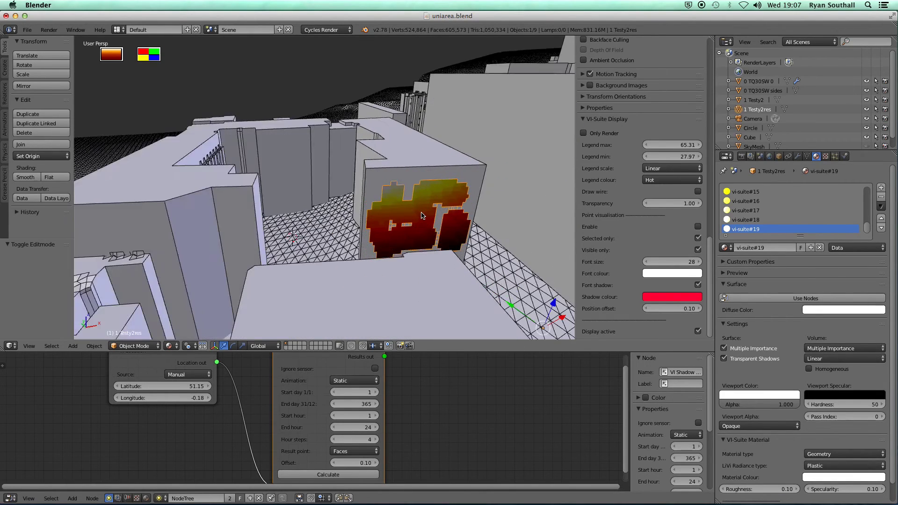
pyautogui.scroll(3, 422, 215)
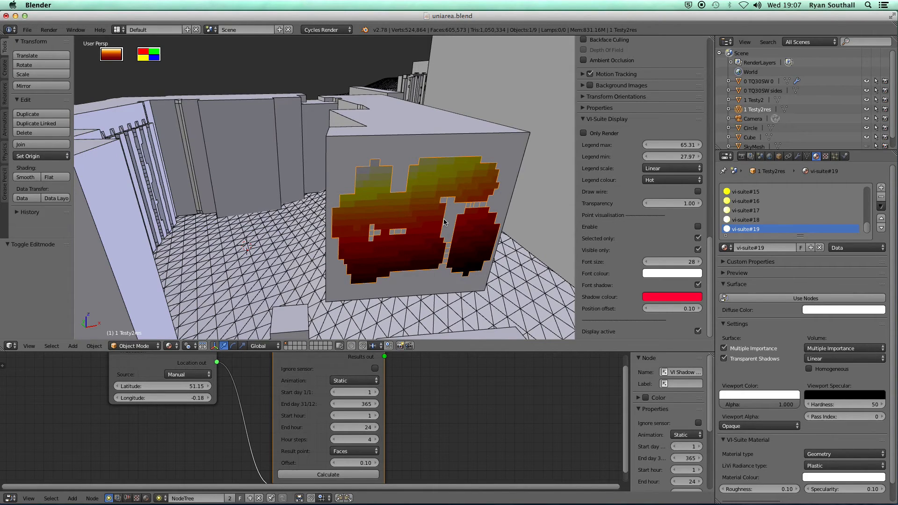
pyautogui.moveTo(442, 239); pyautogui.dragTo(558, 187, button='middle')
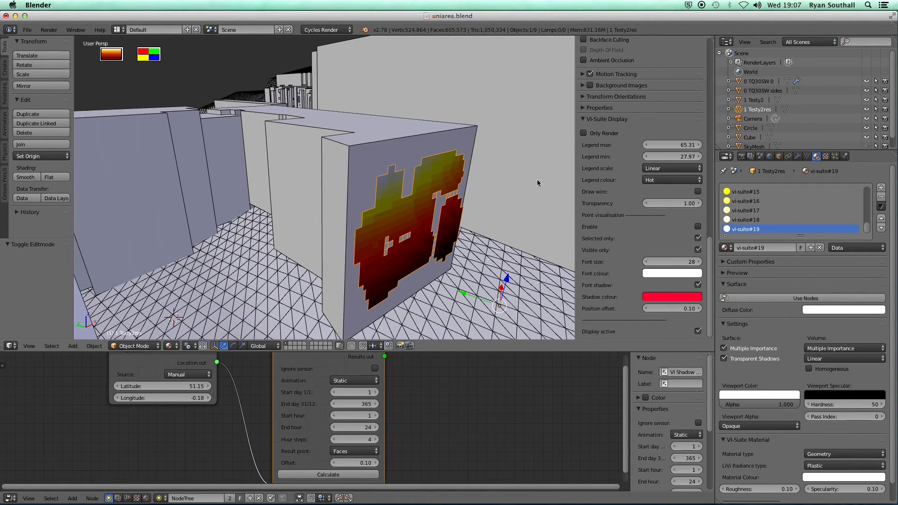
pyautogui.click(698, 332)
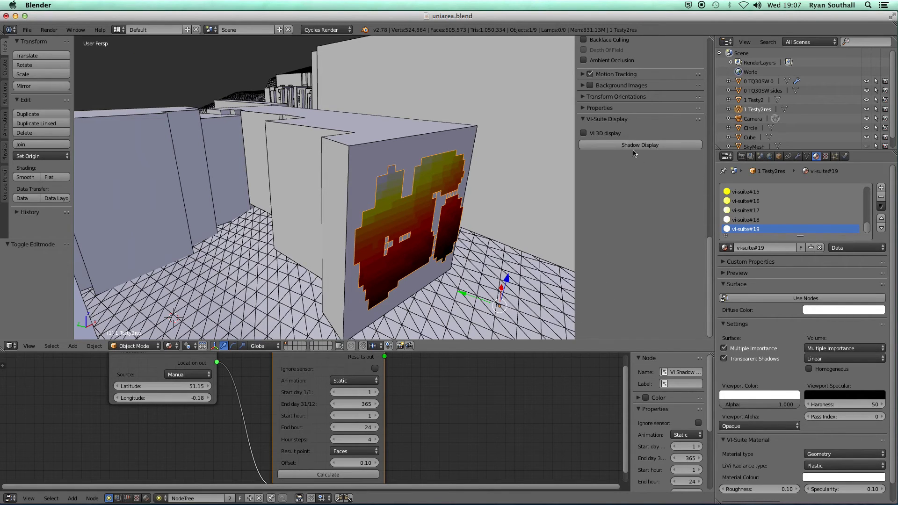
# Step: Display the end wall's shadow results with VI 3D display enabled and raise their 3D level to 0.87
pyautogui.click(584, 135)
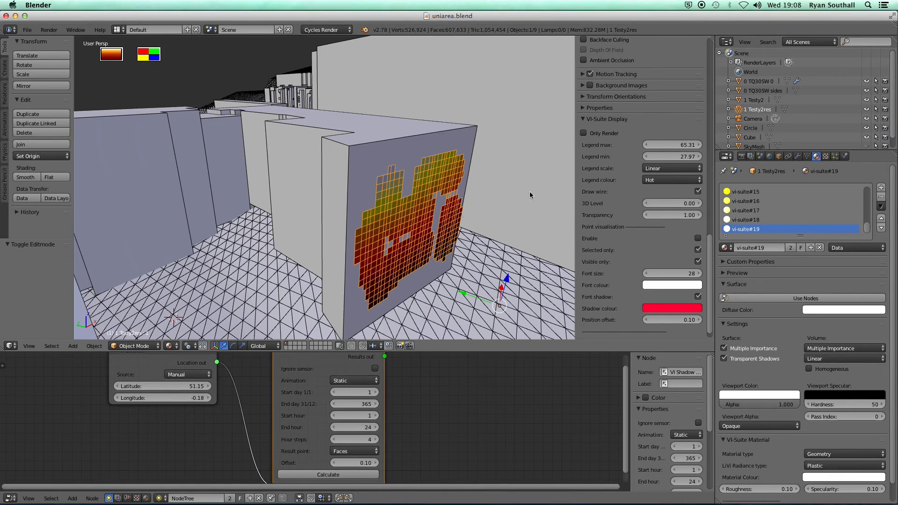
pyautogui.moveTo(443, 253); pyautogui.dragTo(468, 215, button='middle')
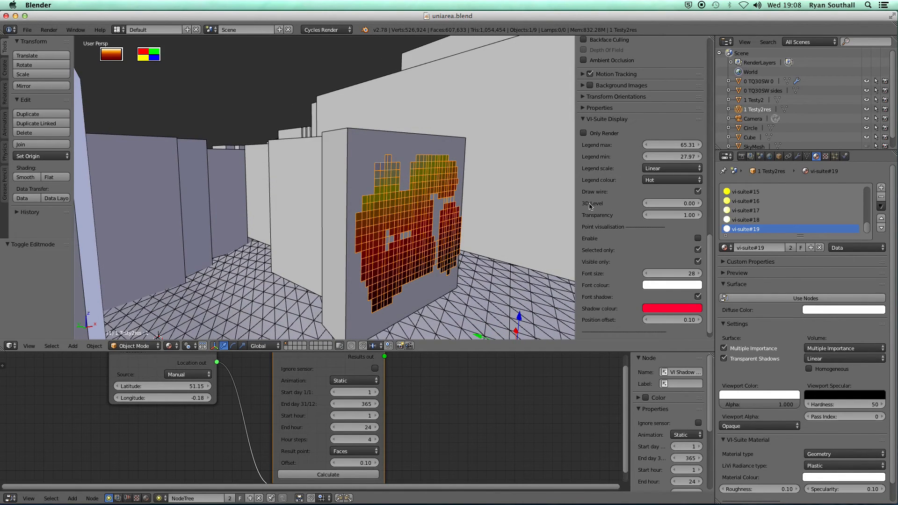
pyautogui.moveTo(672, 203)
pyautogui.mouseDown()
pyautogui.moveTo(700, 204)
pyautogui.moveTo(683, 204)
pyautogui.mouseUp()
# Step: Enable point visualisation for the end wall's results and reduce the point values' font size to 22
pyautogui.click(699, 239)
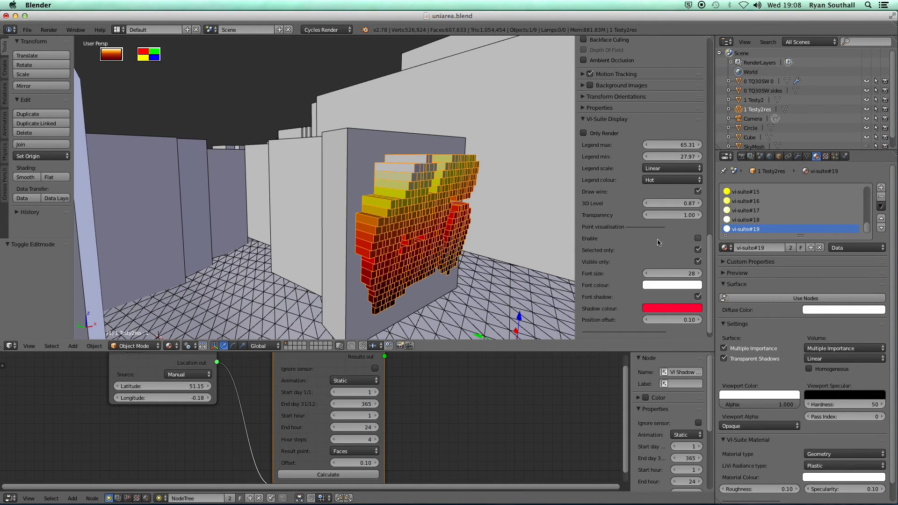
pyautogui.moveTo(502, 246); pyautogui.dragTo(476, 265, button='middle')
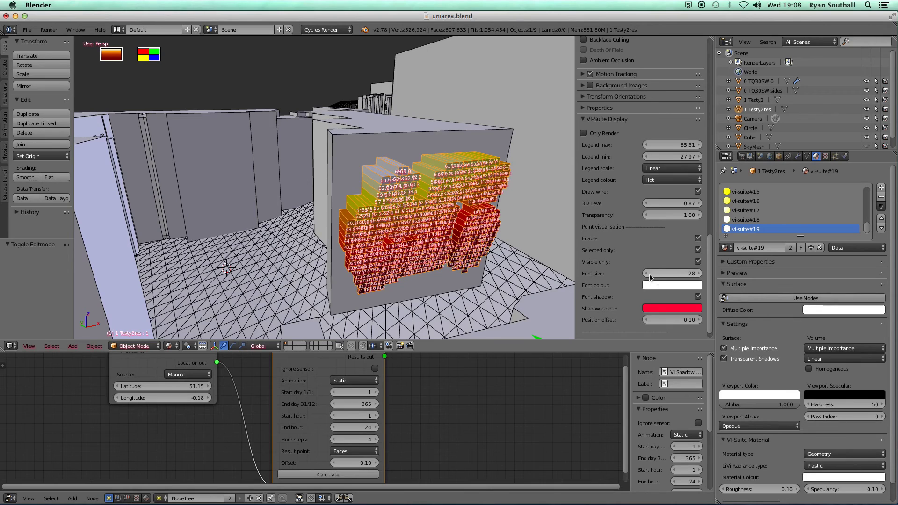
pyautogui.click(647, 275)
pyautogui.click(646, 274)
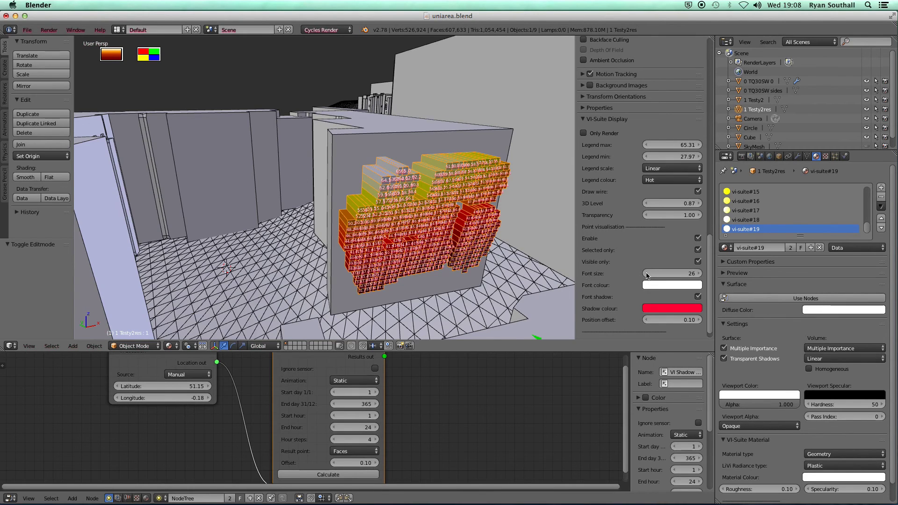
pyautogui.click(646, 274)
pyautogui.click(647, 274)
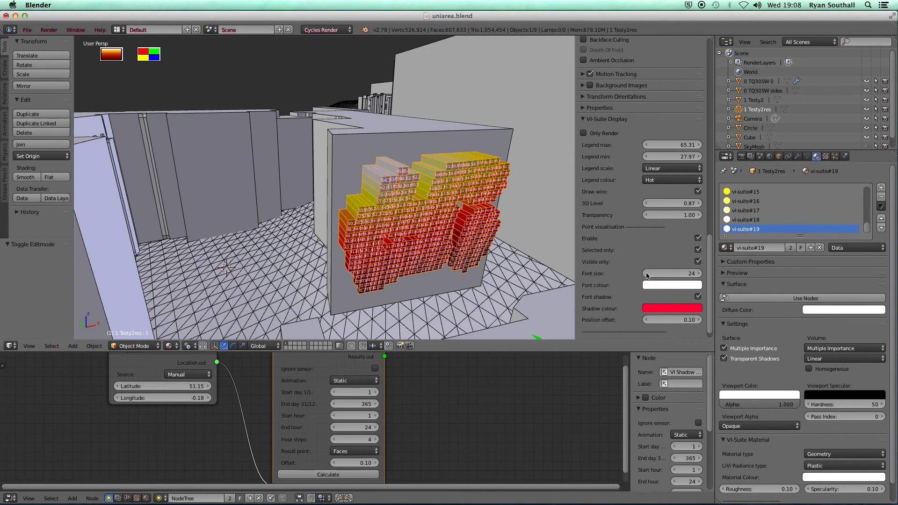
pyautogui.click(647, 274)
pyautogui.click(647, 274)
pyautogui.scroll(3, 426, 223)
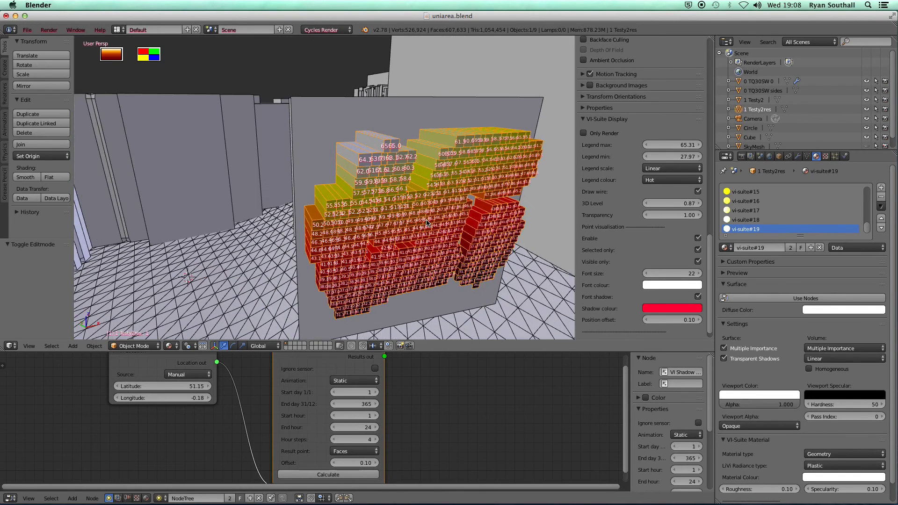
pyautogui.scroll(2, 427, 224)
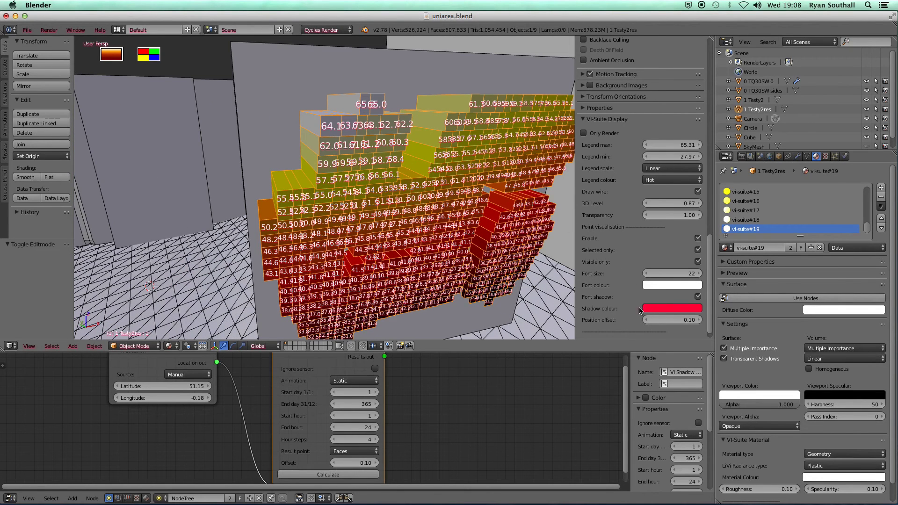
# Step: Try a font size of 15 for the point values on the end wall, and settle on 10
pyautogui.click(671, 276)
pyautogui.write('15')
pyautogui.press('Return')
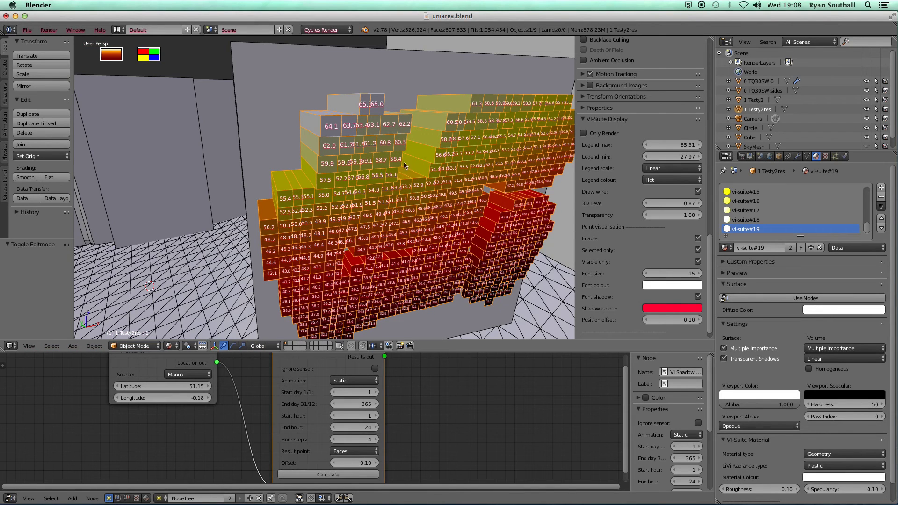
pyautogui.click(672, 274)
pyautogui.write('1')
pyautogui.press('Return')
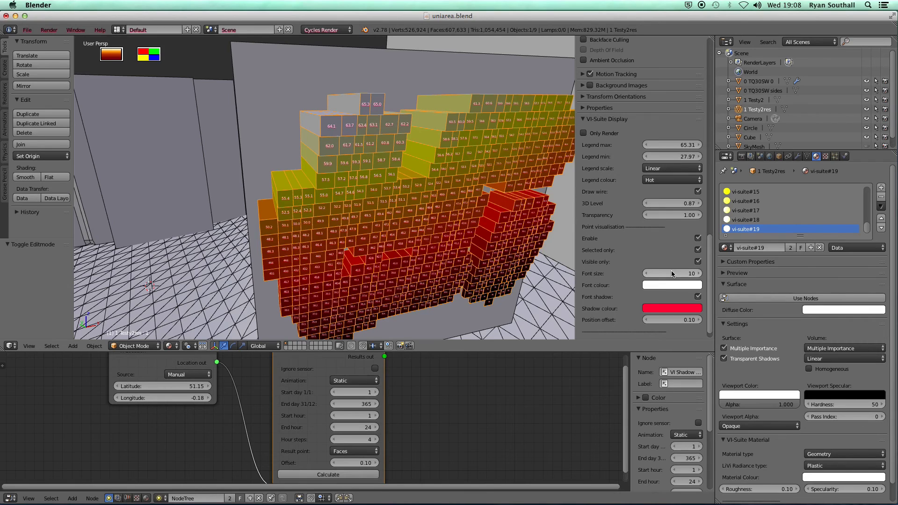
pyautogui.moveTo(445, 238); pyautogui.dragTo(436, 237, button='middle')
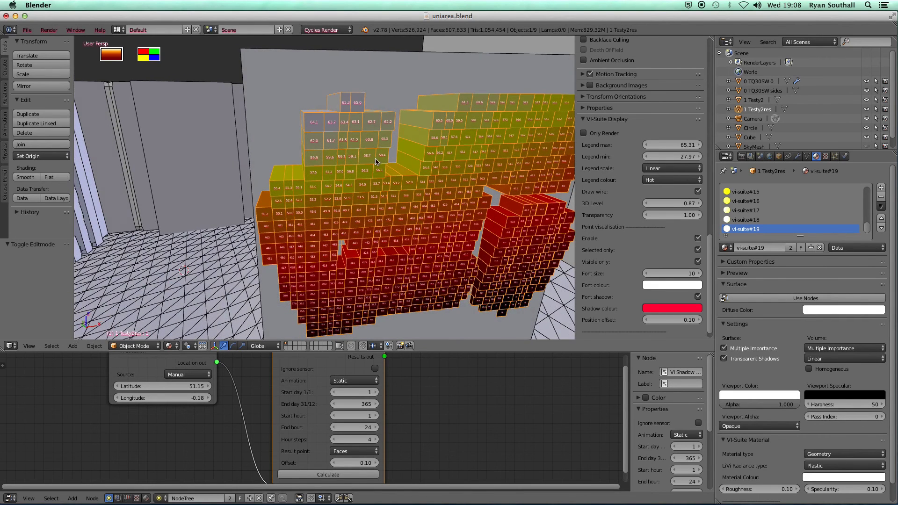
# Step: Examine the chart of percentage area sunlit by hour and day, close it, and view the whole site and the shadow study nodes
pyautogui.click(150, 57)
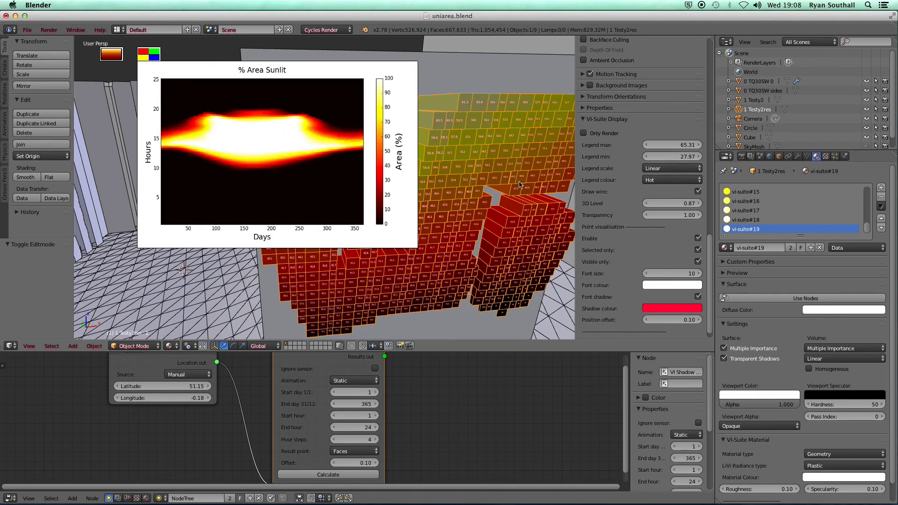
pyautogui.click(151, 57)
pyautogui.moveTo(326, 177); pyautogui.dragTo(334, 223, button='middle')
pyautogui.scroll(-3, 336, 181)
pyautogui.scroll(-3, 338, 196)
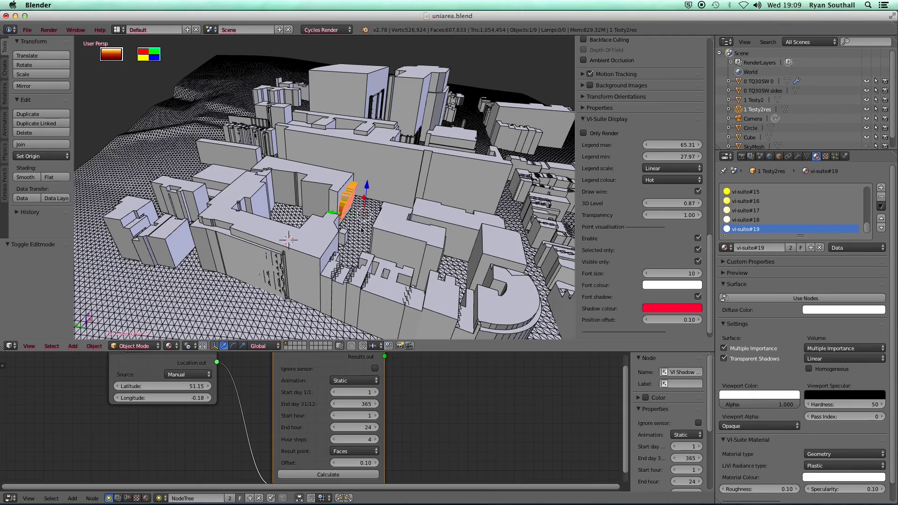
pyautogui.moveTo(378, 226); pyautogui.dragTo(332, 231, button='middle')
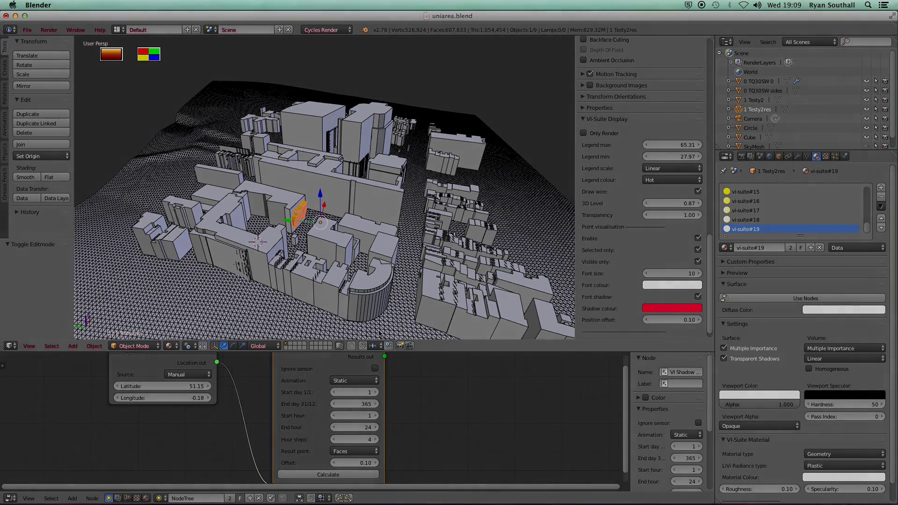
pyautogui.scroll(-1, 409, 404)
pyautogui.scroll(-1, 408, 404)
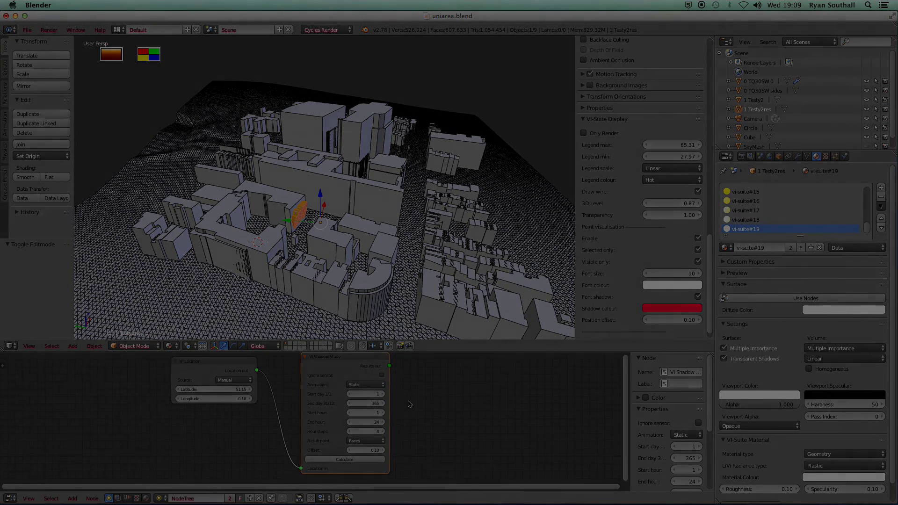